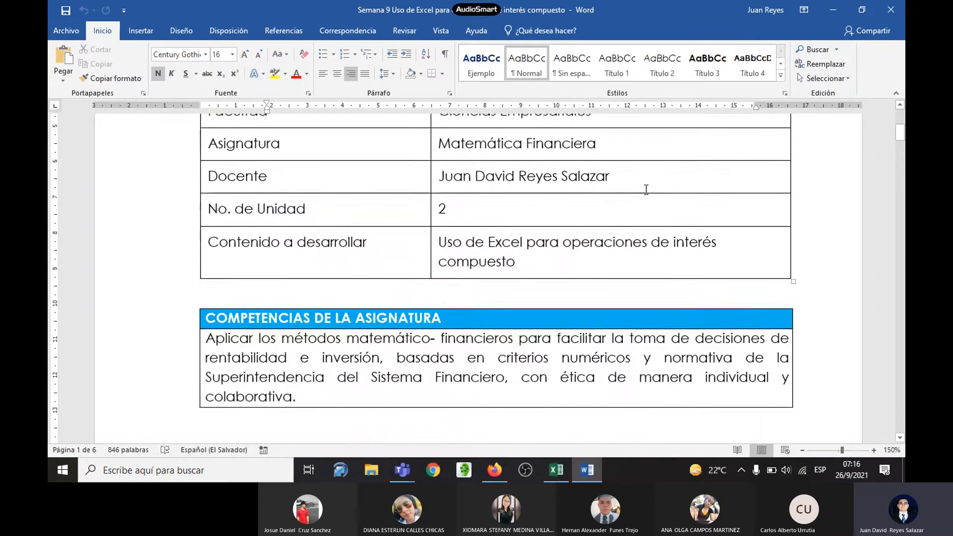
scroll(648, 190, up, 1)
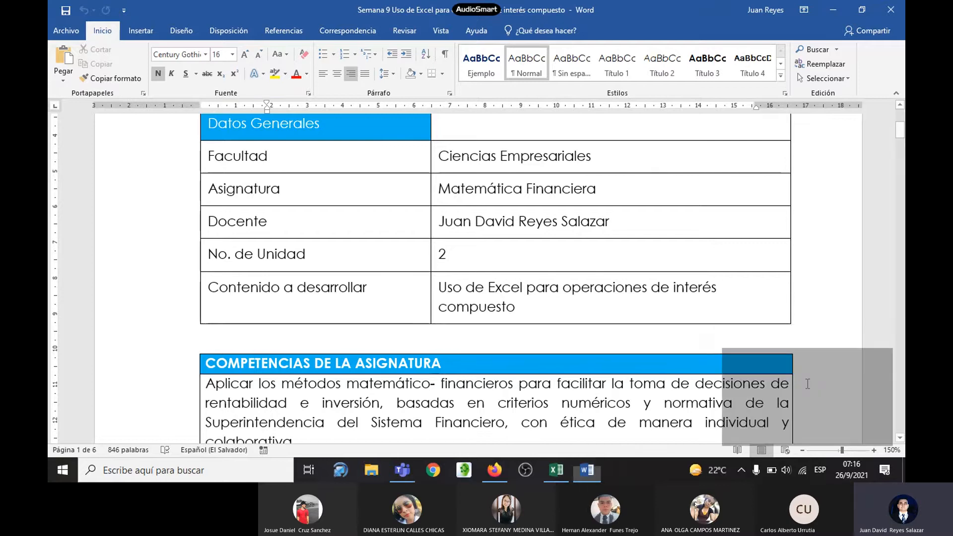
click(805, 384)
click(444, 295)
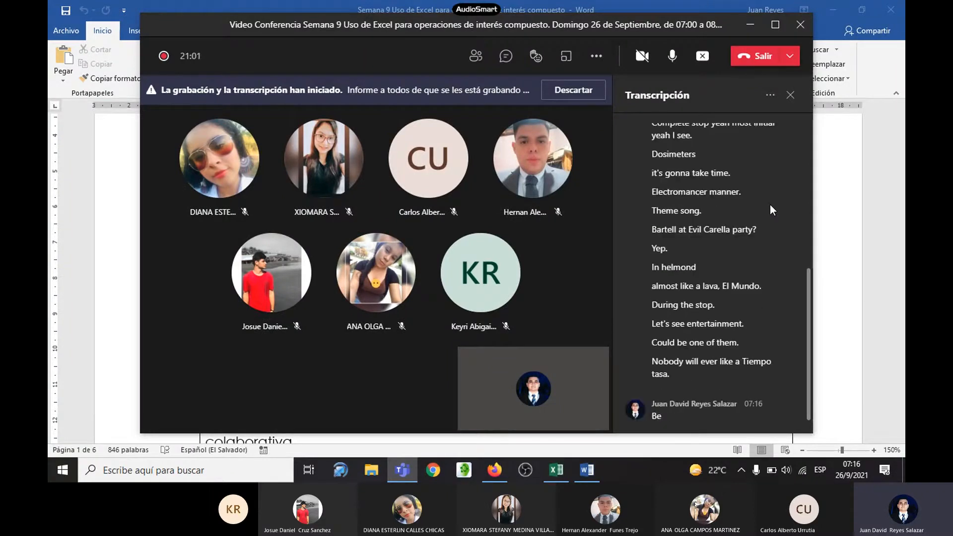
click(752, 23)
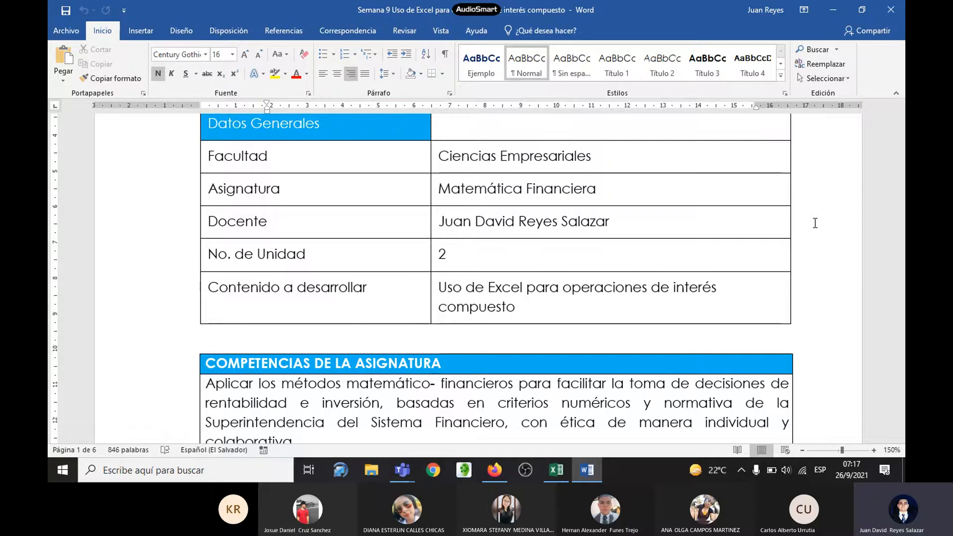
Step: Read the Word handout from the course competencies through Ejemplo 1's problem statement, data and compound amount formula
scroll(744, 208, down, 1)
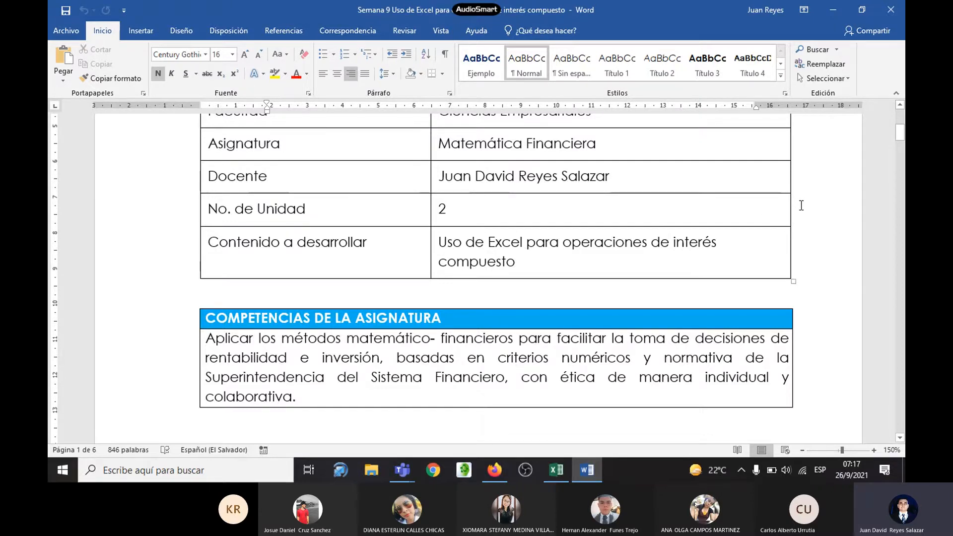
scroll(799, 206, down, 1)
scroll(808, 204, down, 7)
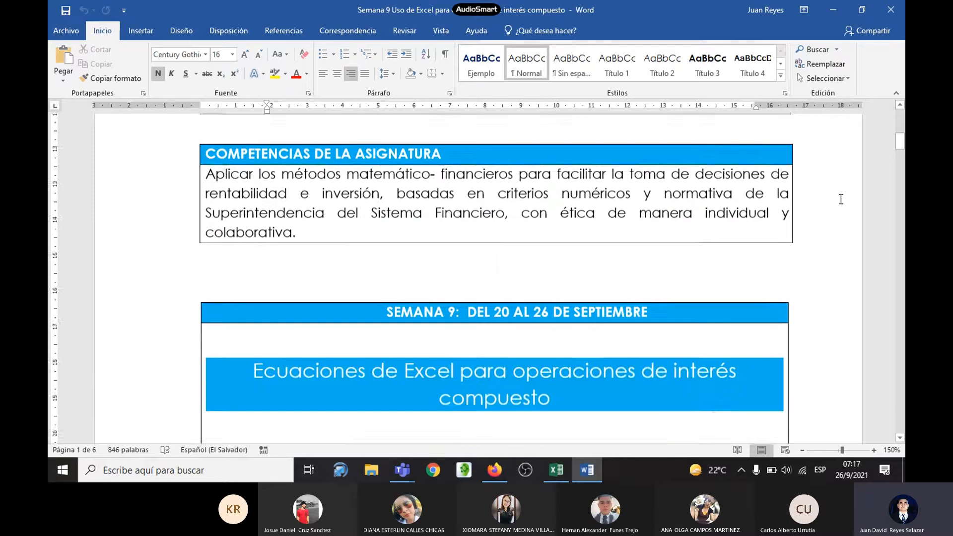
scroll(841, 198, up, 1)
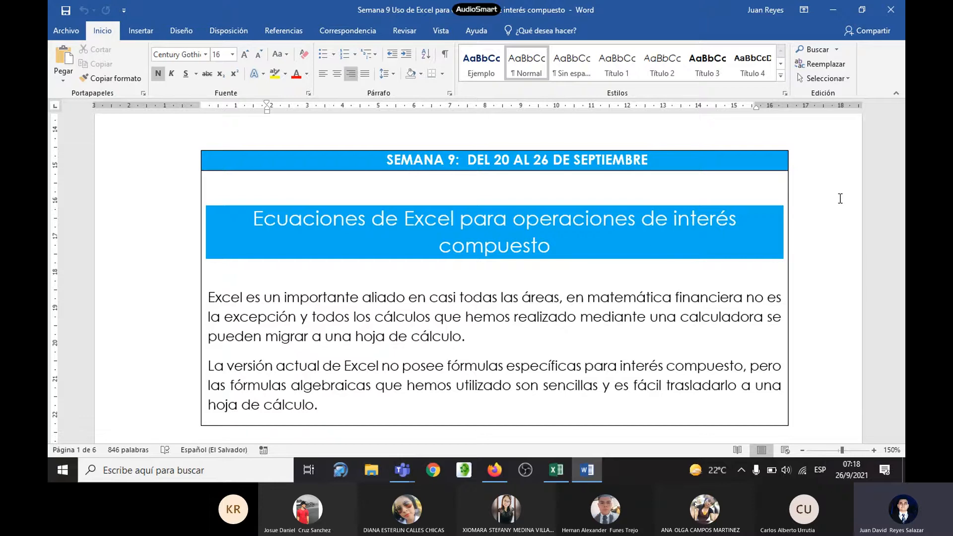
scroll(840, 198, down, 5)
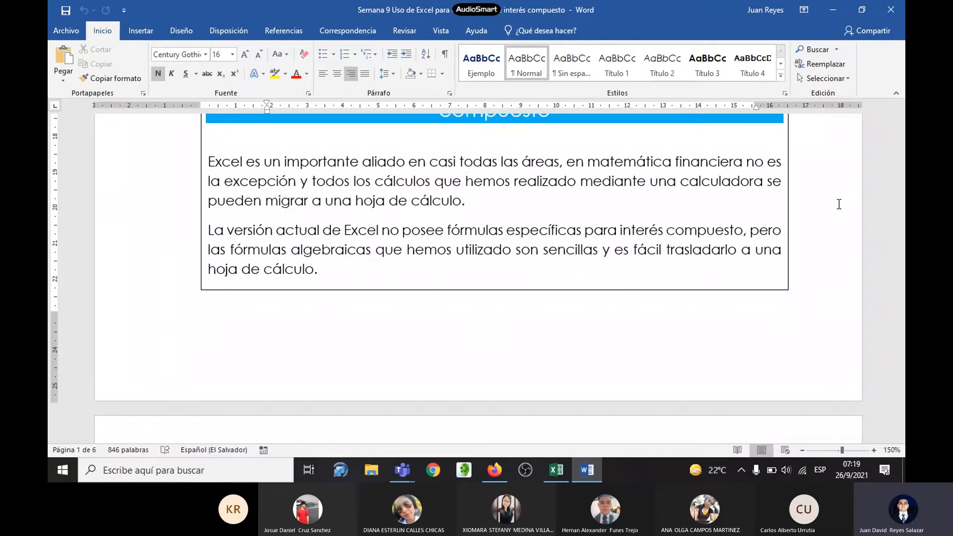
scroll(839, 204, down, 10)
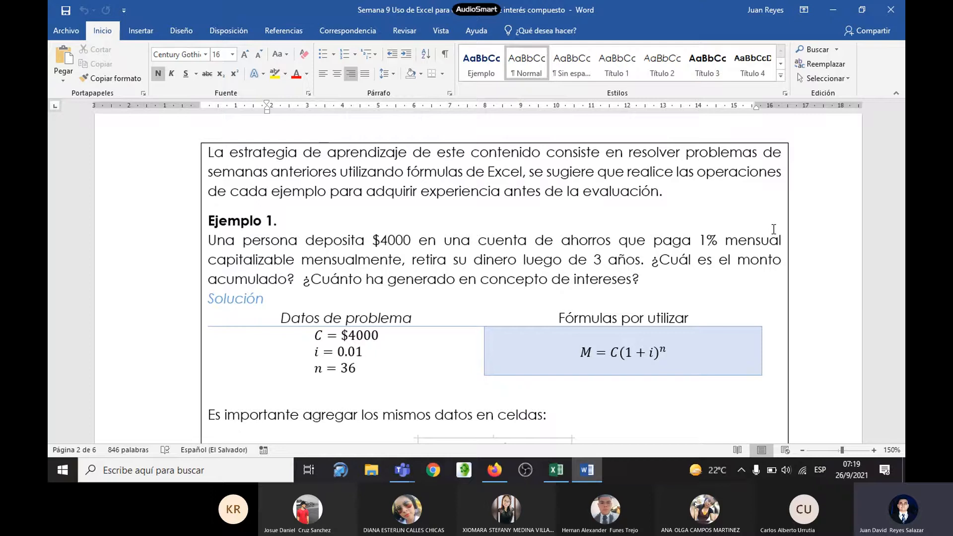
scroll(786, 231, down, 3)
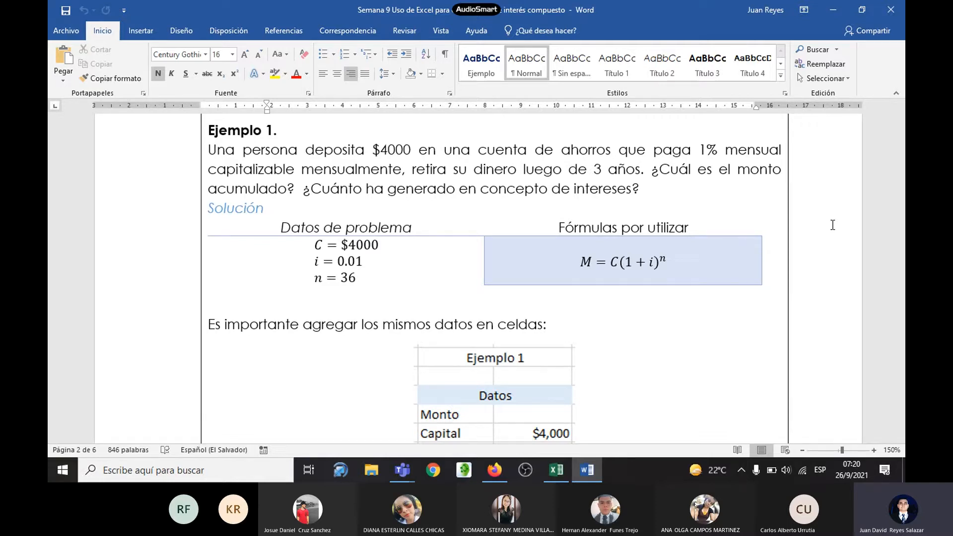
scroll(751, 270, down, 2)
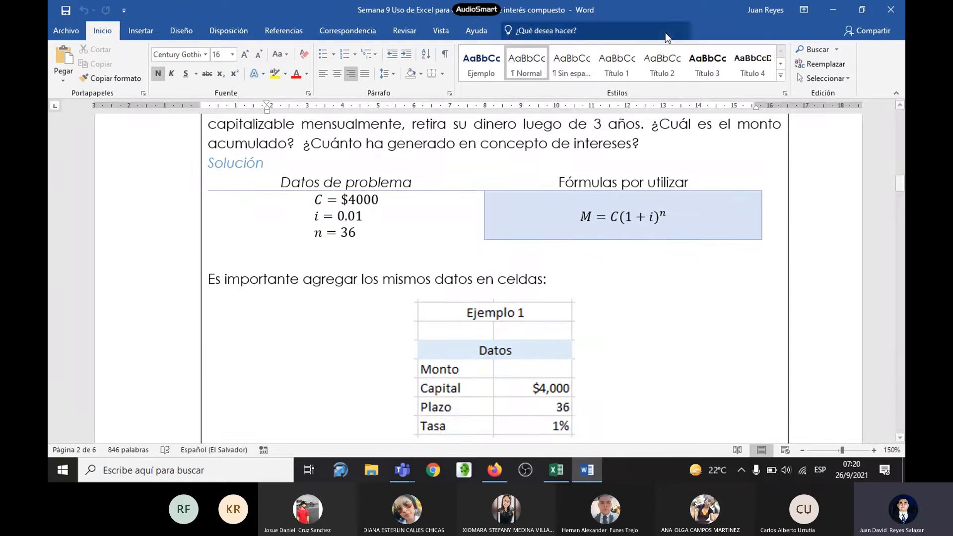
Step: Switch to the Excel worksheet and enter Ejemplo 1's capital of 4000 in cell D4, beside Capital
click(556, 470)
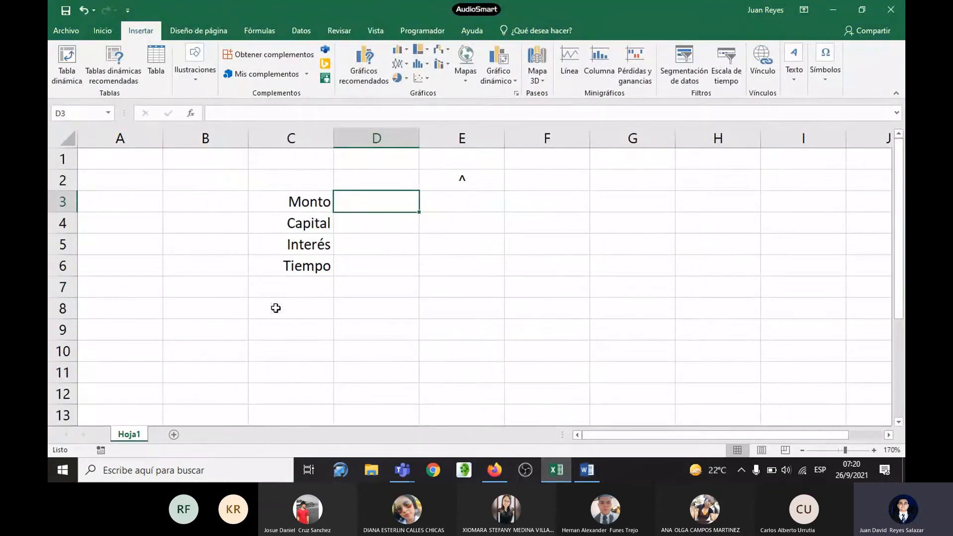
click(314, 205)
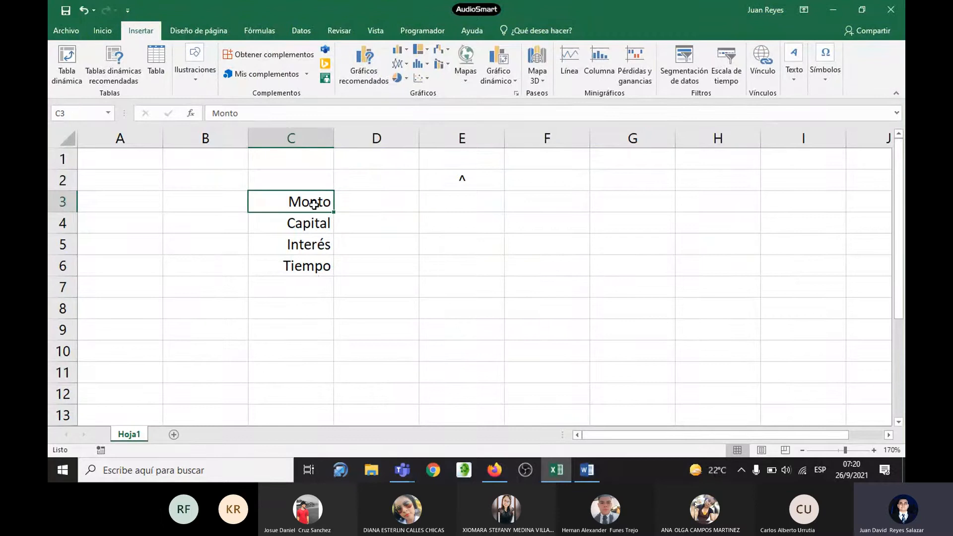
key(alt+Tab)
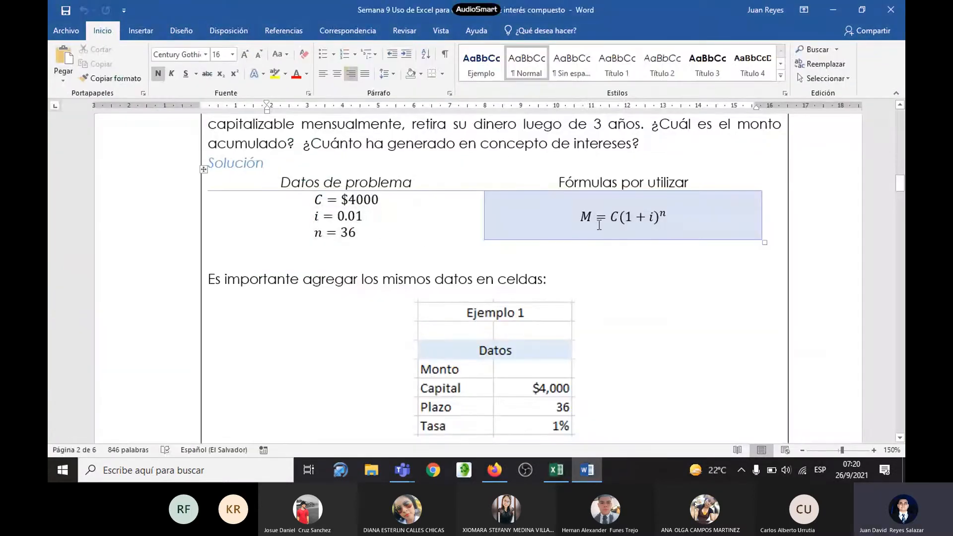
key(alt+Tab)
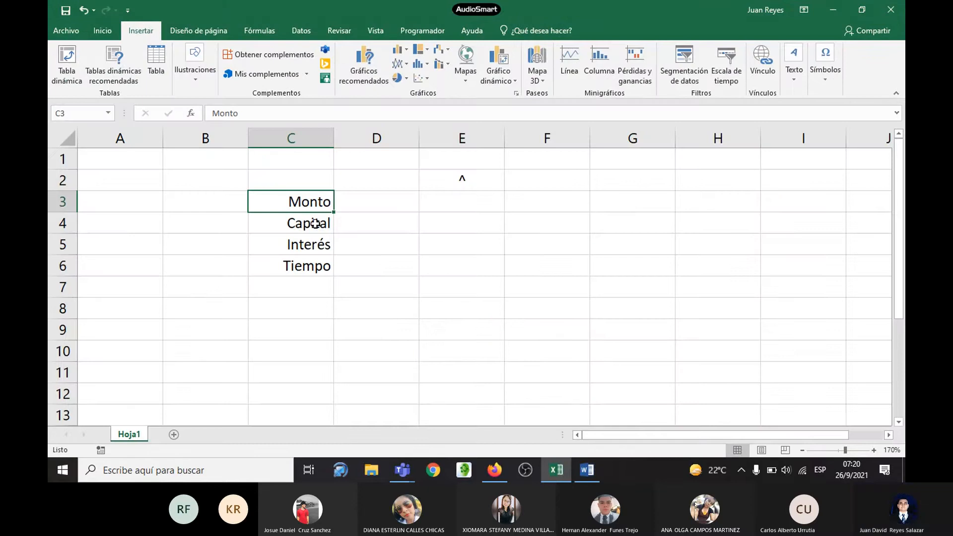
key(alt+Tab)
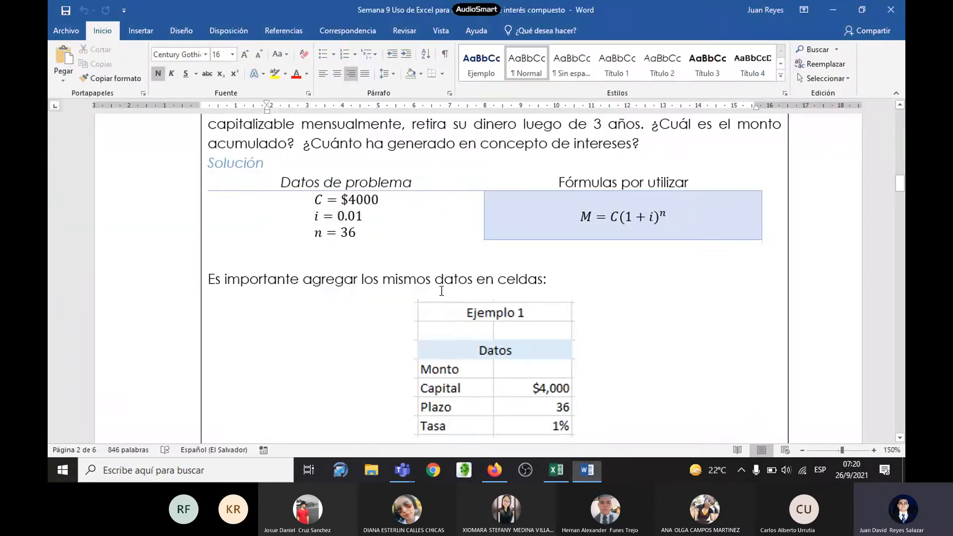
key(alt+Tab)
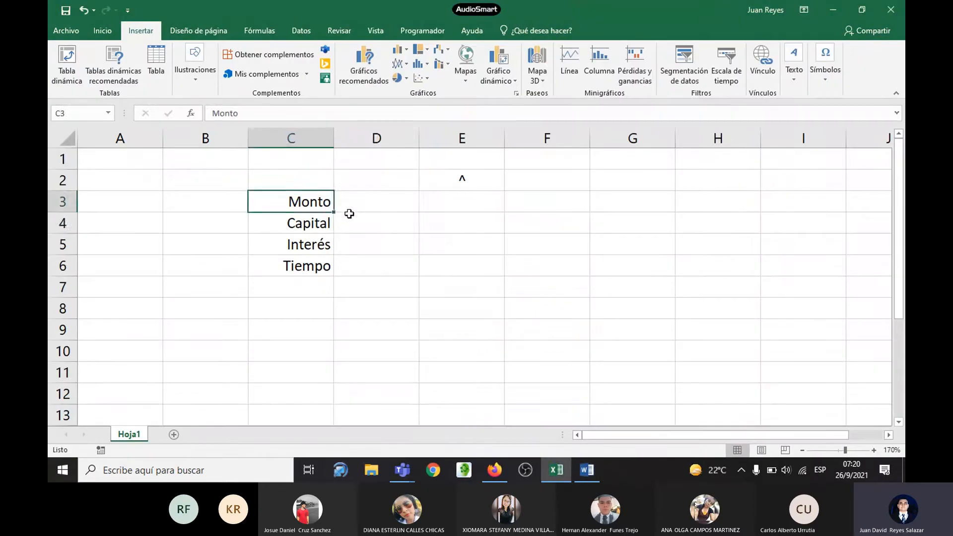
click(392, 224)
text(4000)
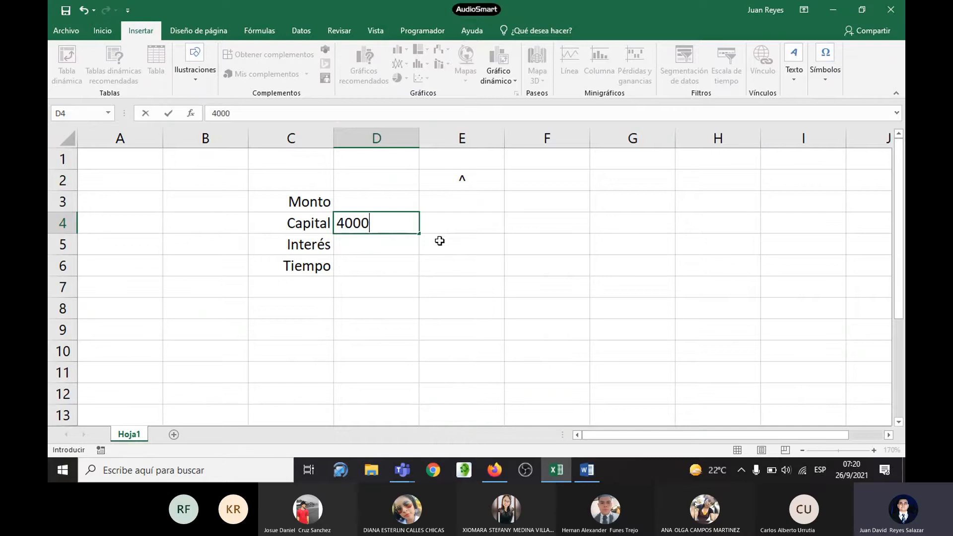
key(Return)
Step: Check the rate in the Word handout and enter 0.01 as the Interés value in Excel cell D5
key(alt+Tab)
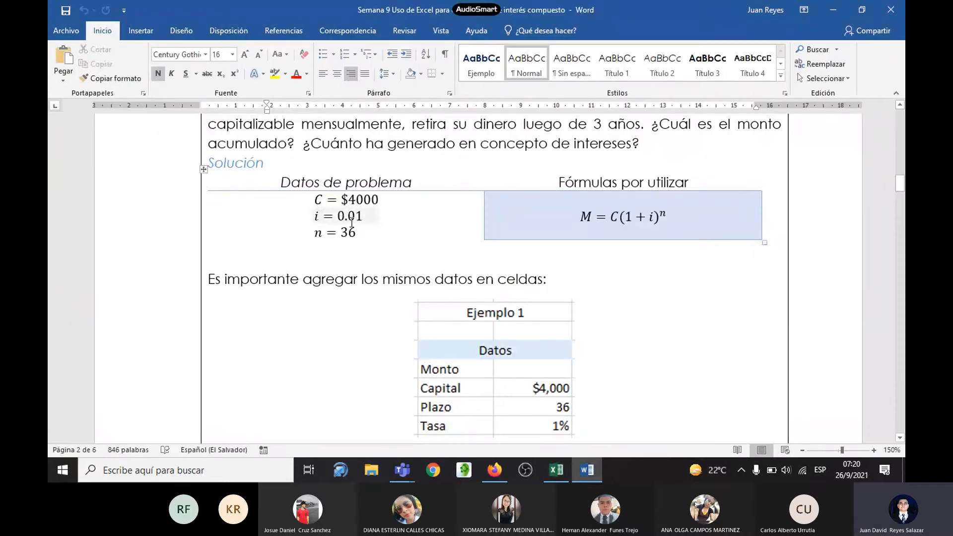
key(alt+Tab)
text(0.01)
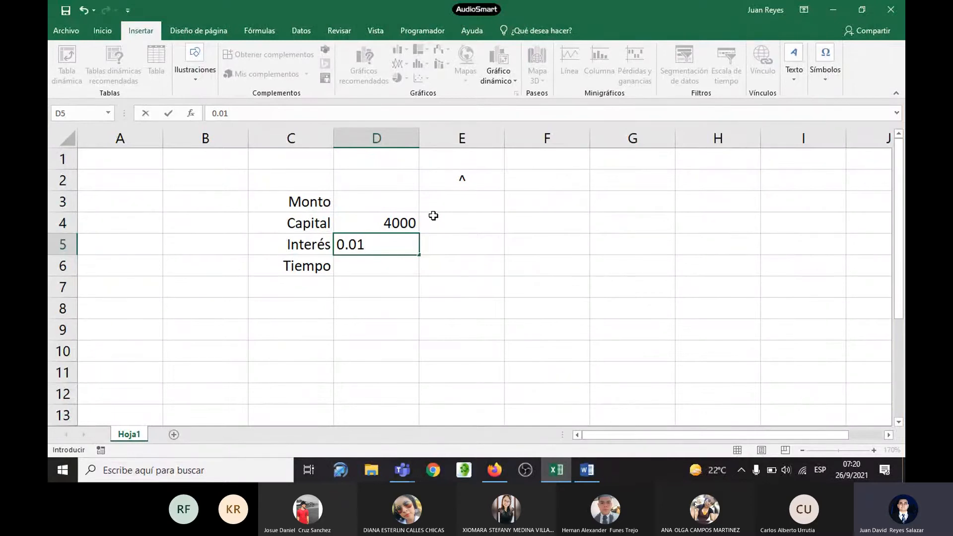
key(ctrl+Return)
key(Down)
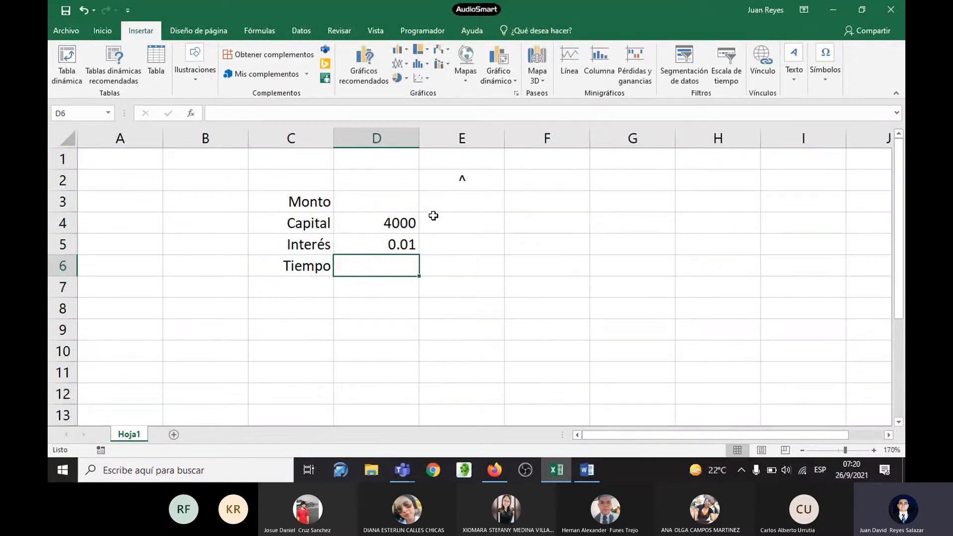
Step: Look up the number of periods in the Word handout and enter 36 as Tiempo in Excel cell D6
key(alt+Tab)
click(341, 232)
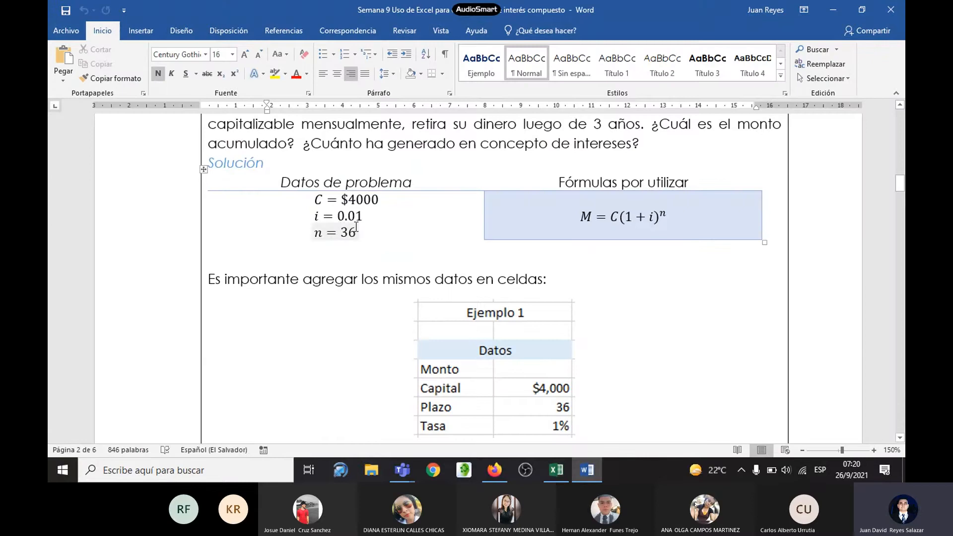
key(alt+Tab)
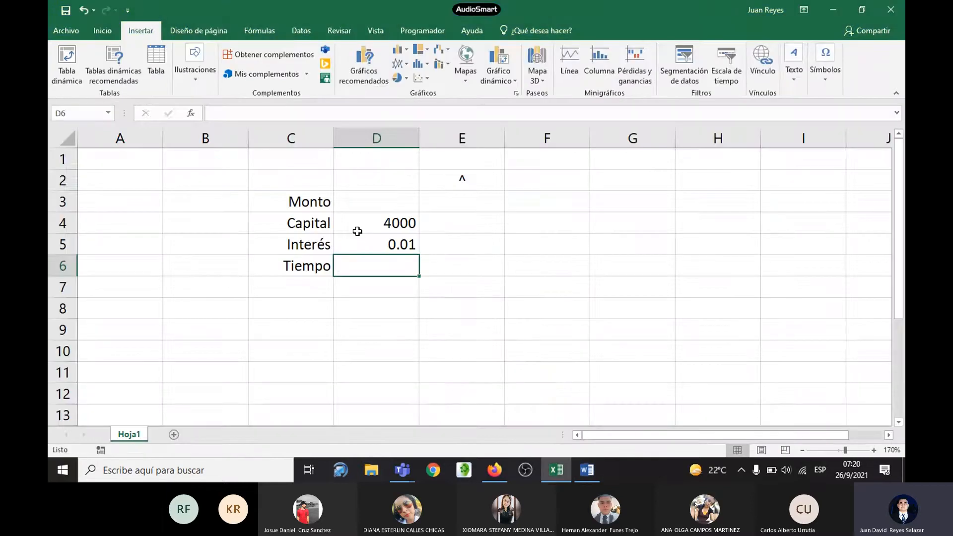
text(36)
key(Return)
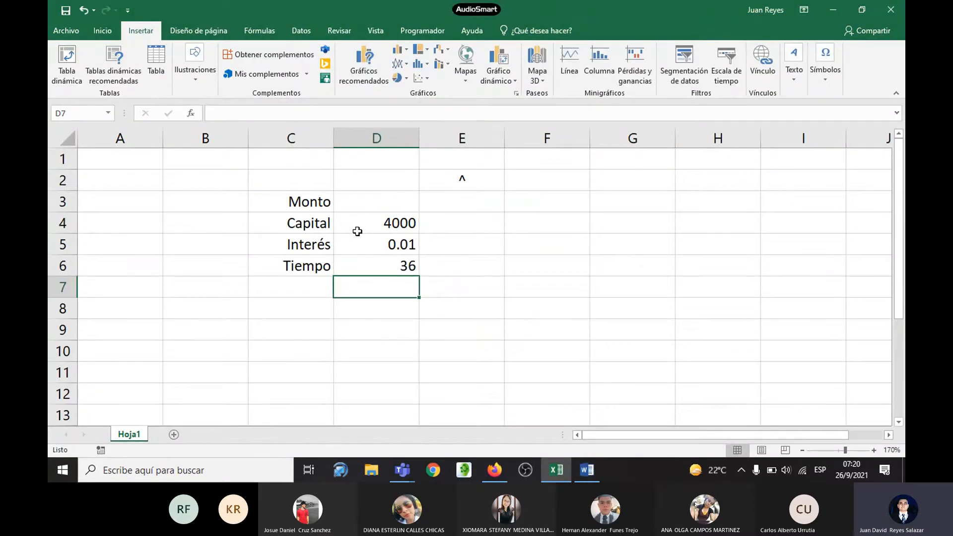
click(395, 262)
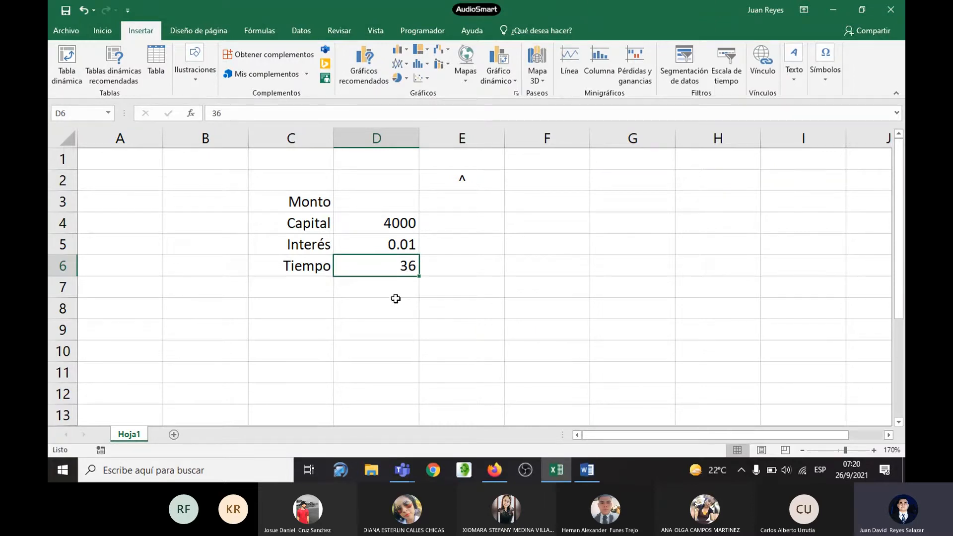
Step: Compare with the problem data in Word and make the Monto label in Excel cell C3 bold
key(alt+Tab)
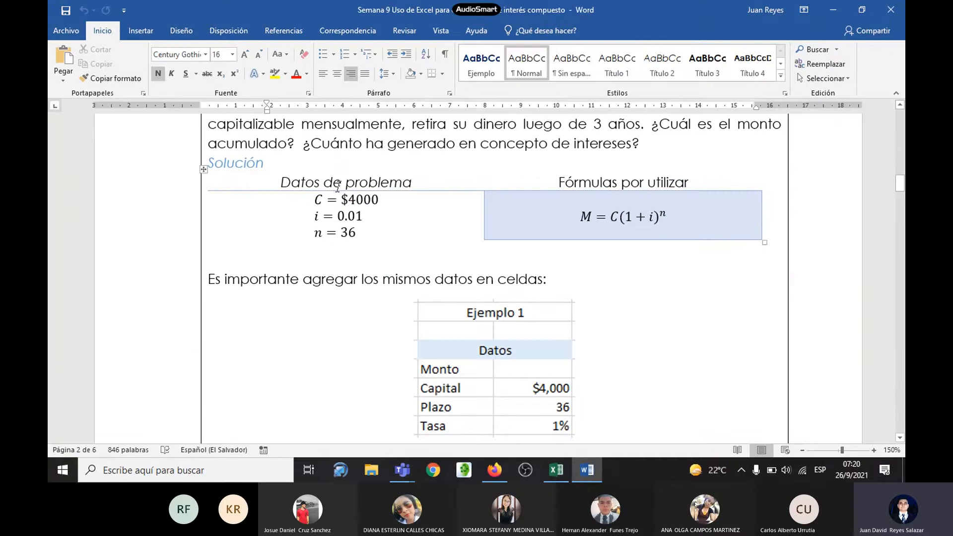
key(alt+Tab)
click(315, 204)
key(ctrl+n)
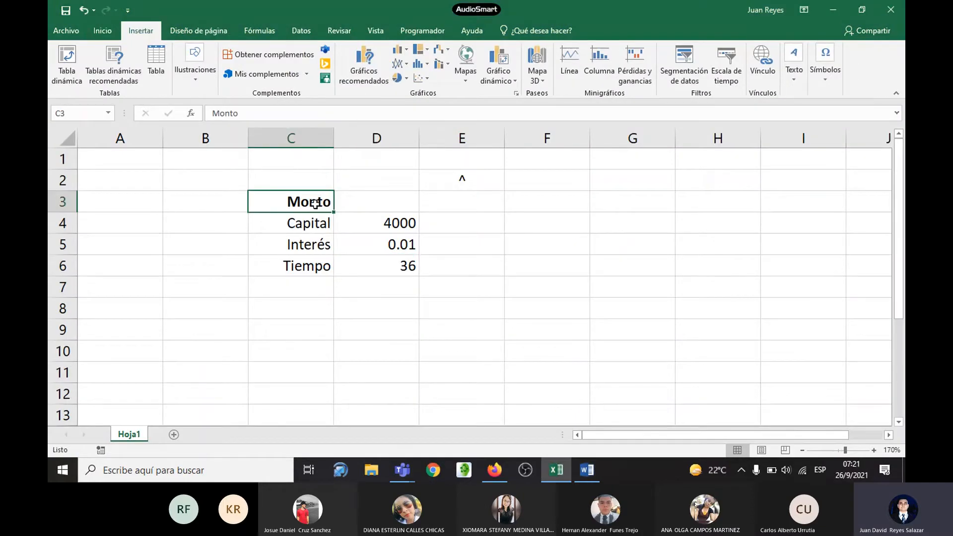
Step: Check the compound amount formula in the Word handout and build =D4*(1+D5)^D6 in Excel cell D3, beside Monto
click(358, 208)
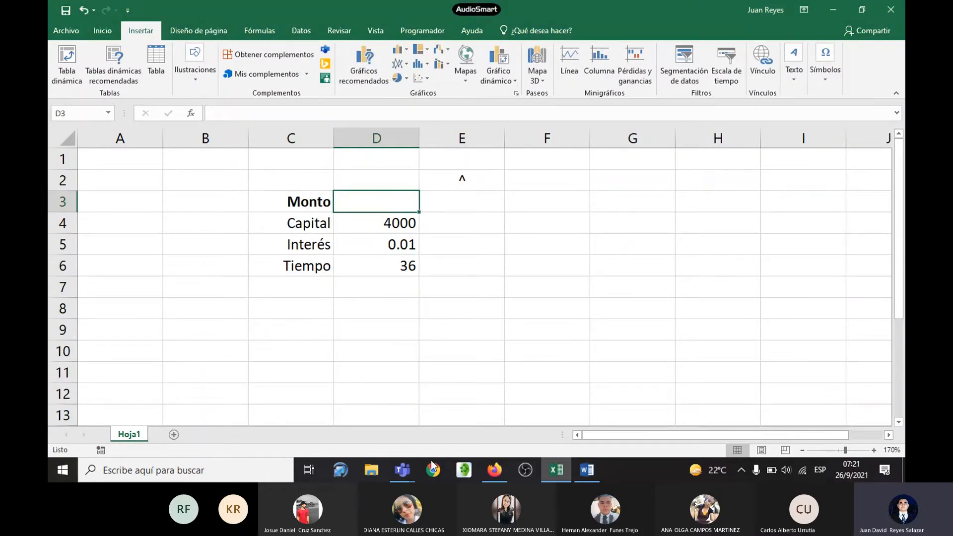
key(alt+Tab)
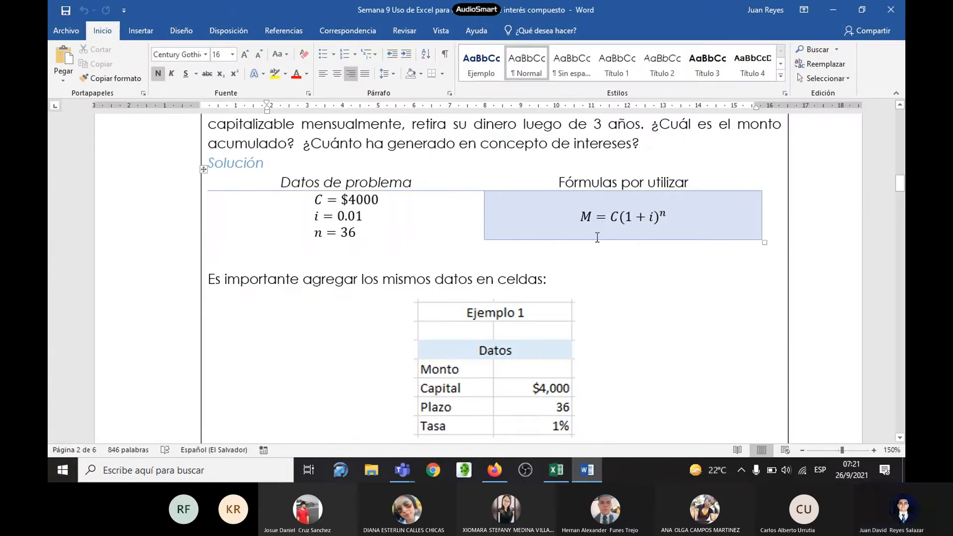
click(613, 223)
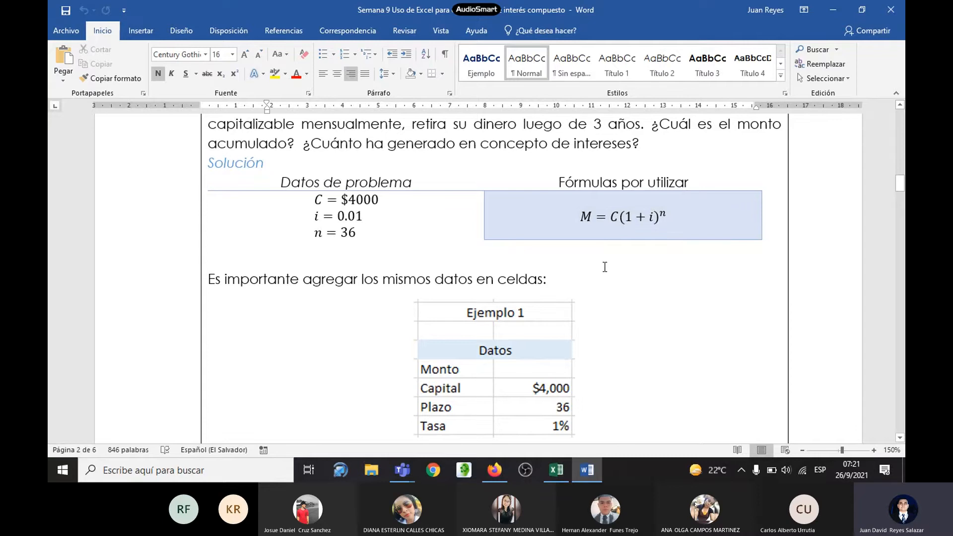
key(alt+Tab)
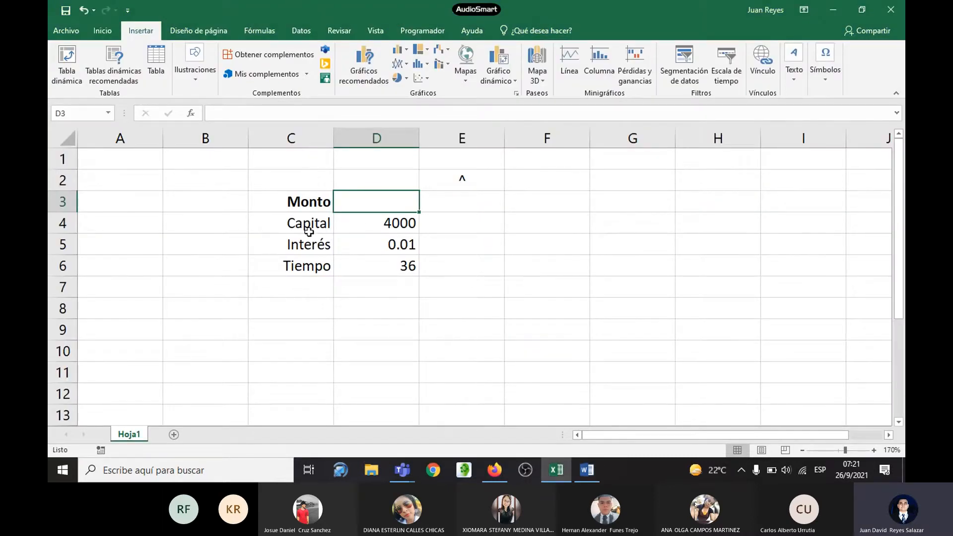
text(=)
click(408, 223)
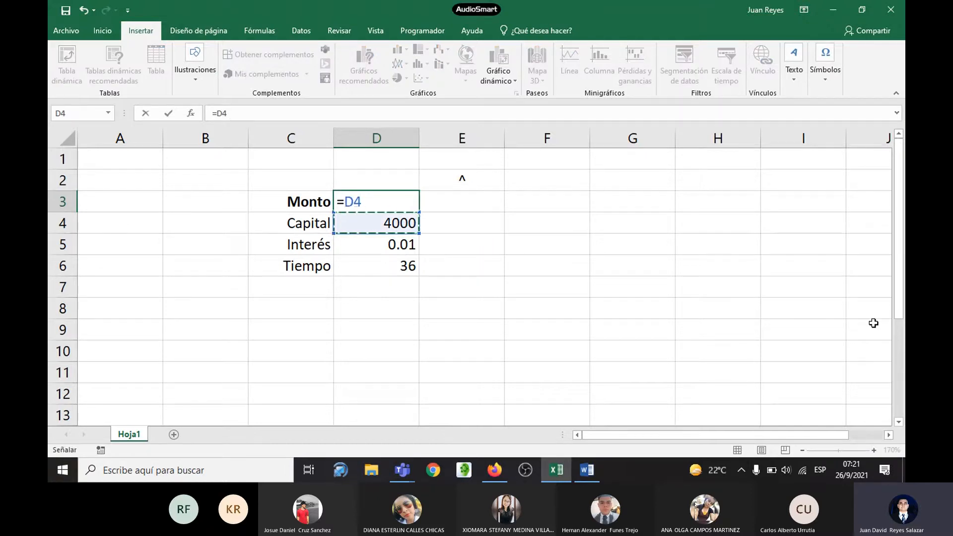
text(*()
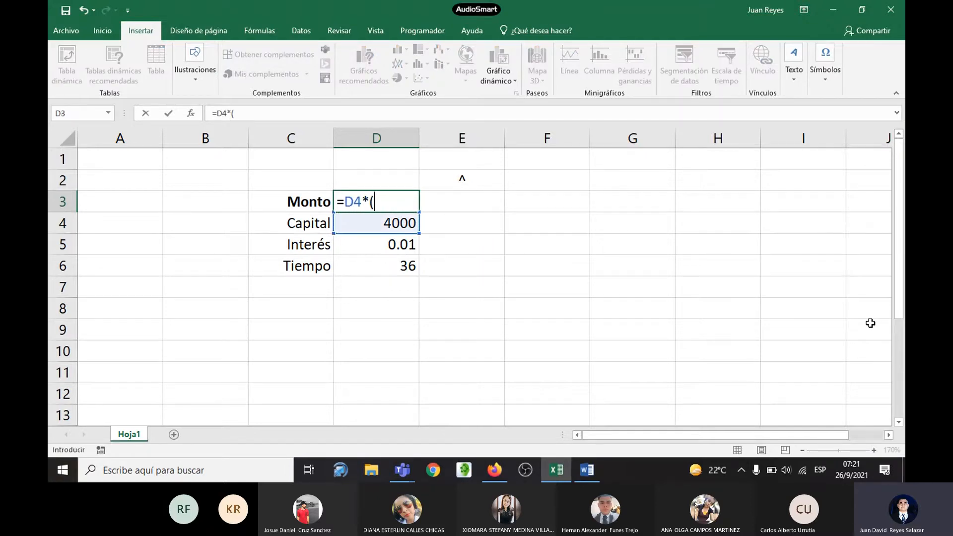
text(1.)
key(BackSpace)
text(+)
click(379, 246)
text())
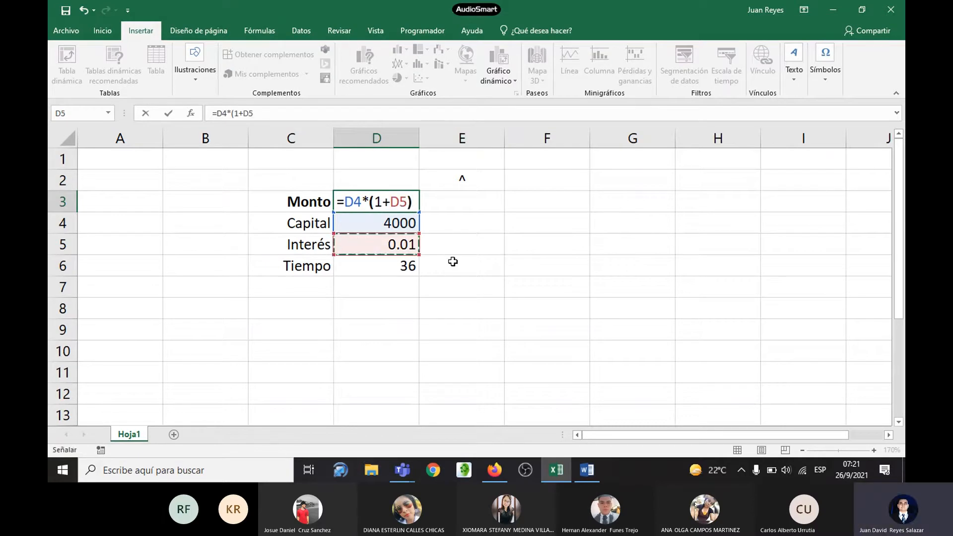
text(^)
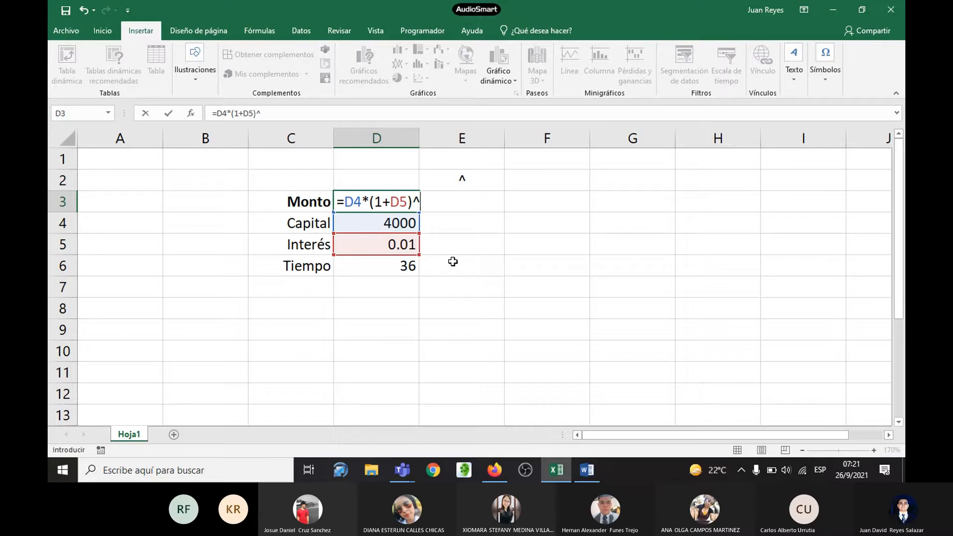
click(409, 268)
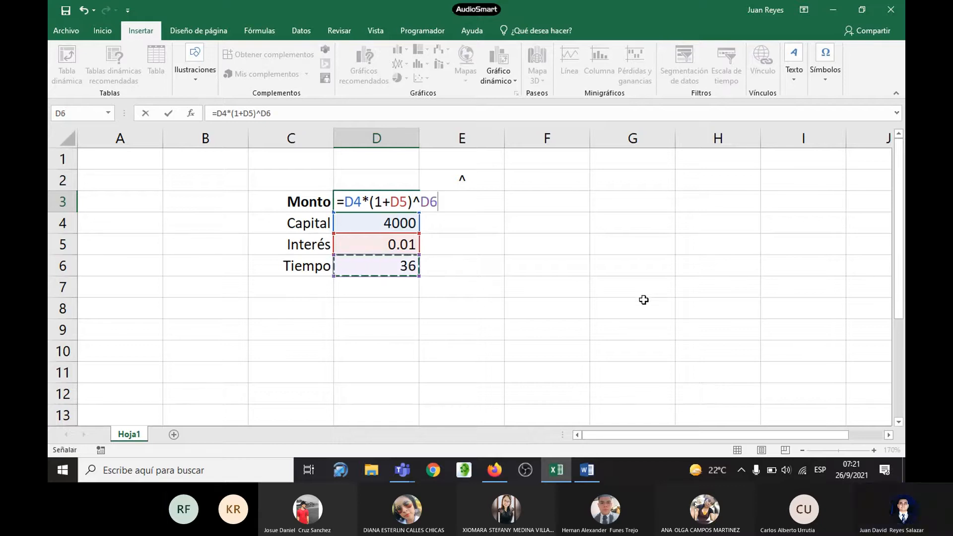
Step: Compare the Excel formula with the Word handout's amount formula and read its explanation of using named cells for Ejemplo 1
key(alt+Tab)
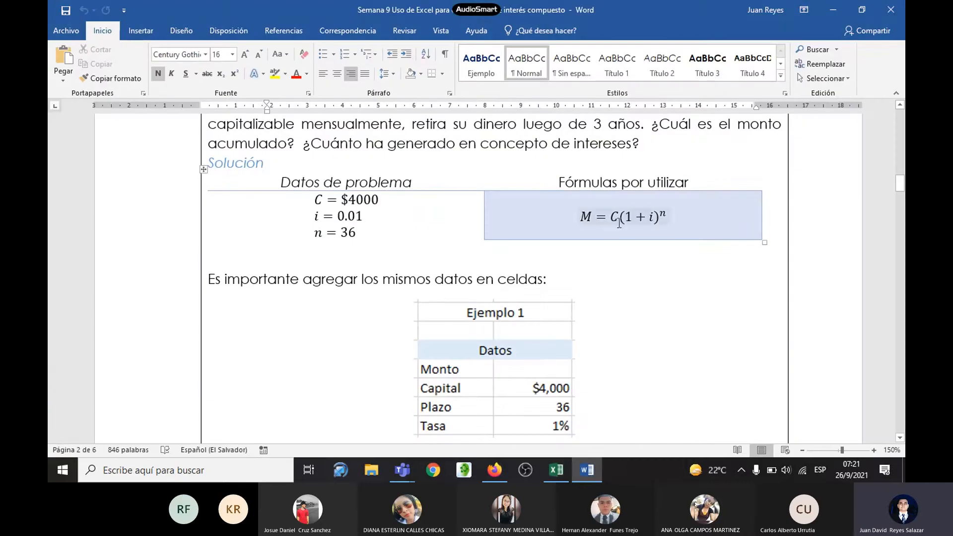
key(alt+Tab)
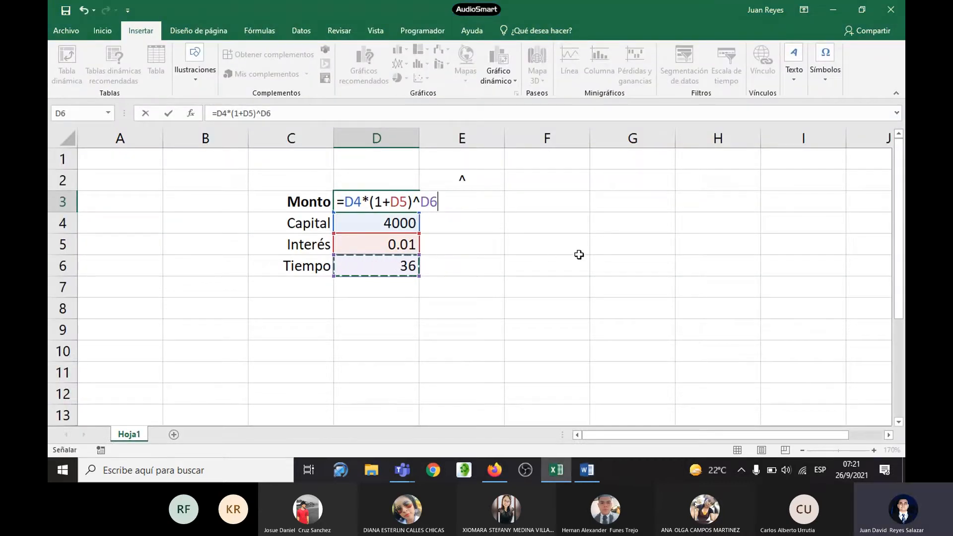
key(alt+Tab)
scroll(485, 234, down, 3)
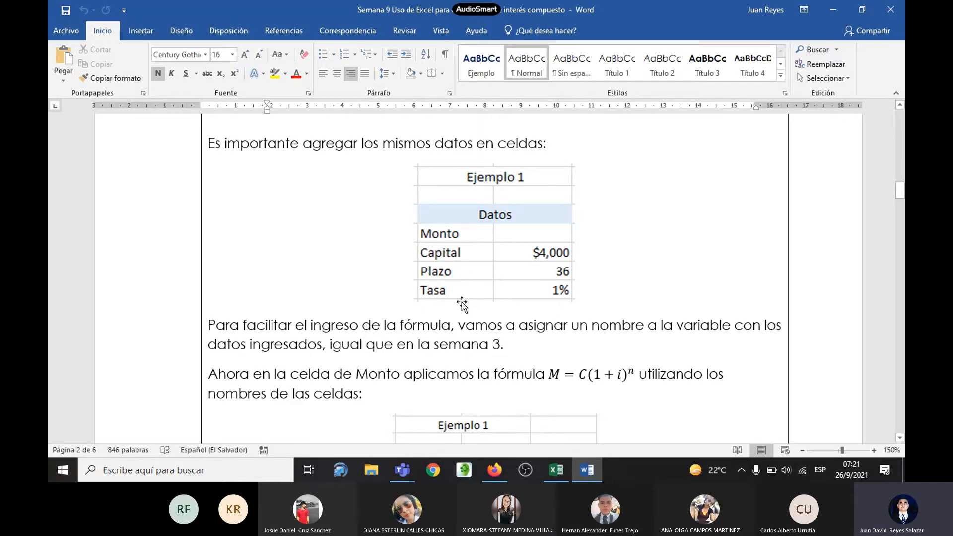
key(alt+Tab)
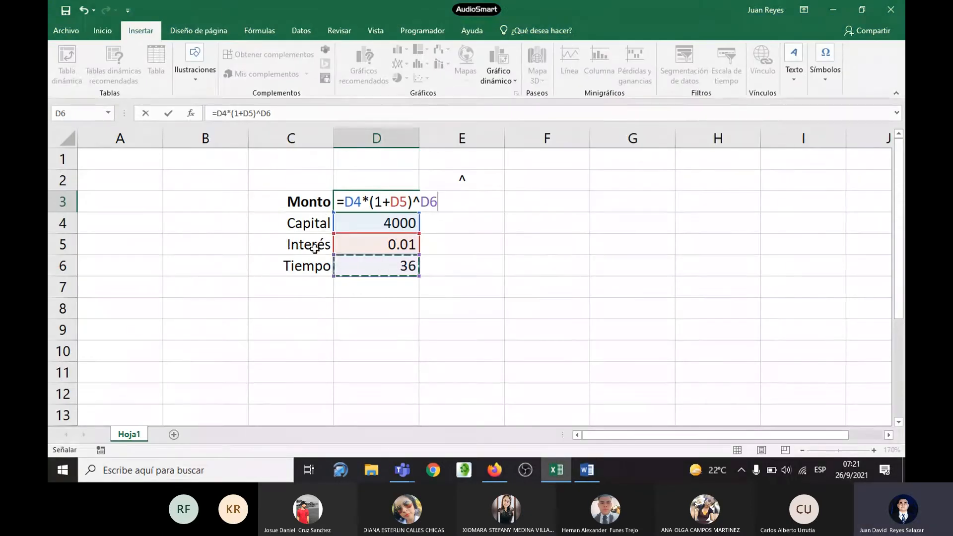
key(alt+Tab)
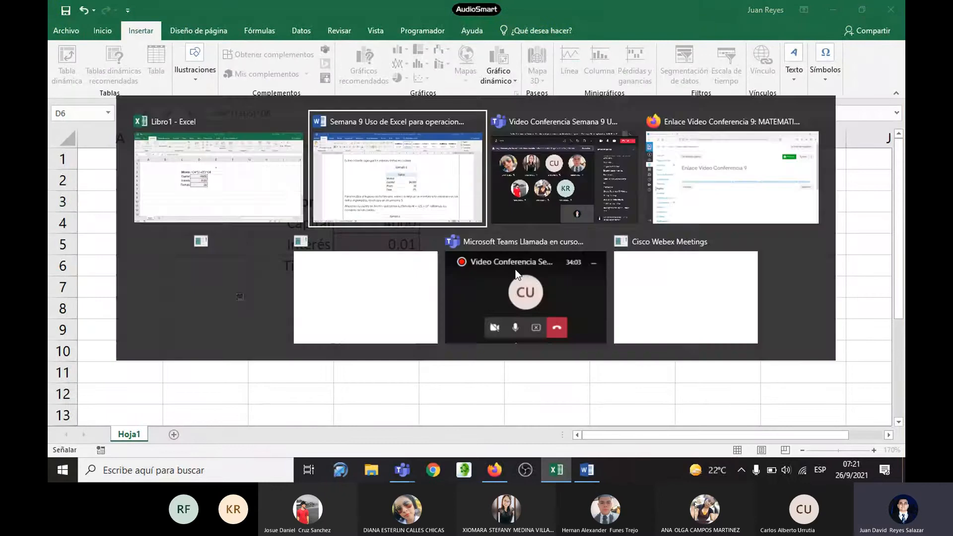
scroll(526, 270, down, 3)
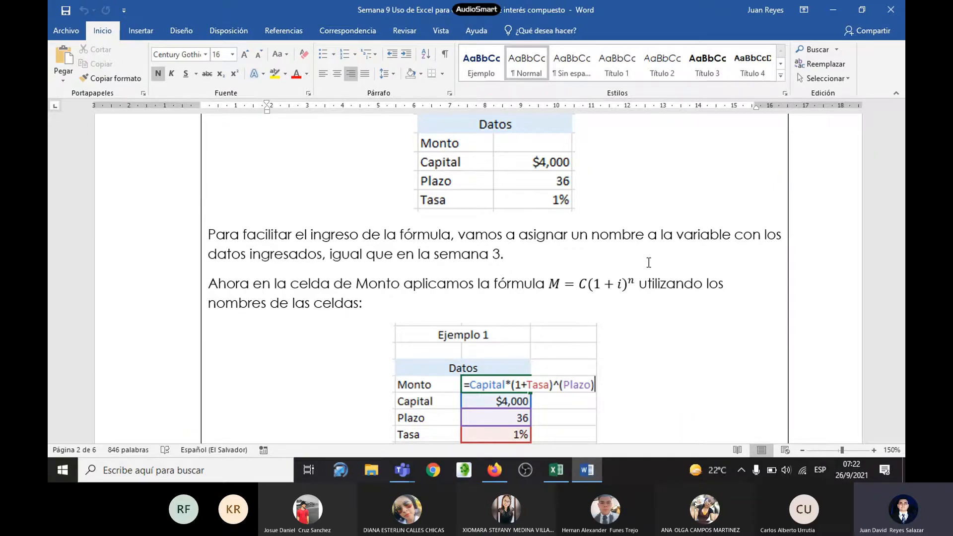
scroll(612, 267, down, 1)
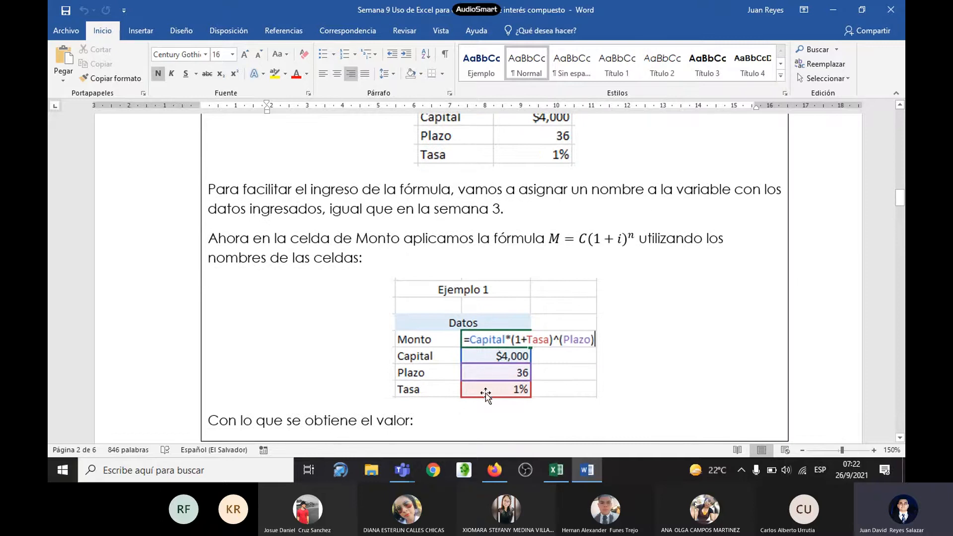
key(alt+Tab)
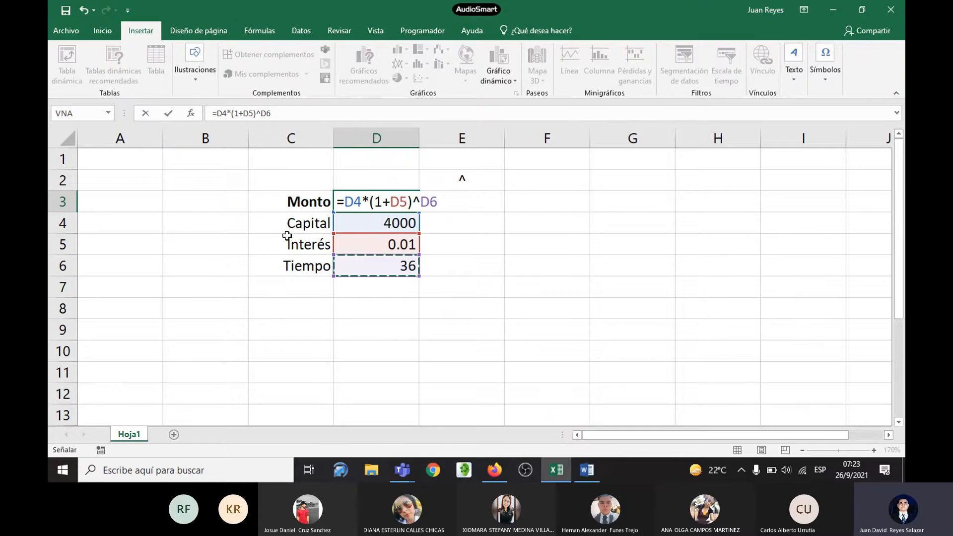
key(alt+Tab)
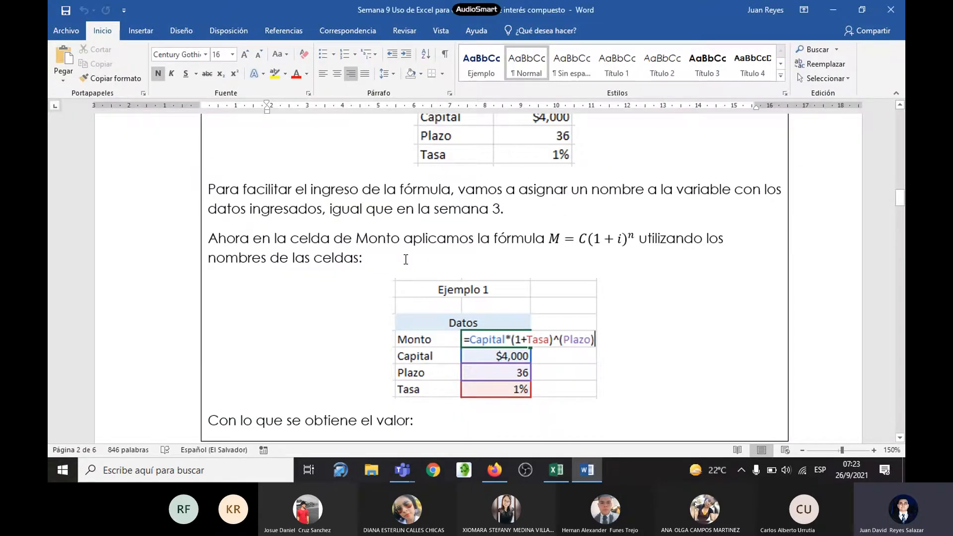
scroll(406, 259, down, 3)
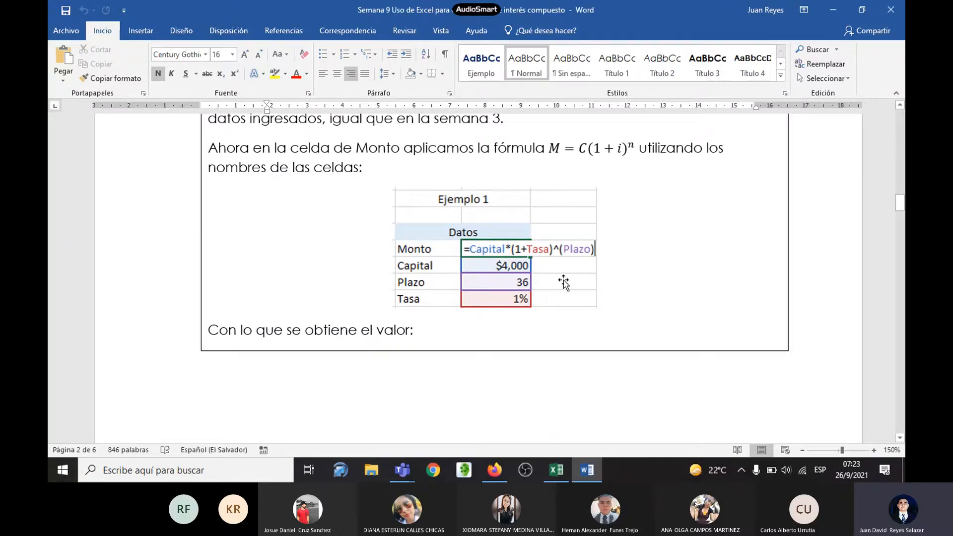
key(alt+Tab)
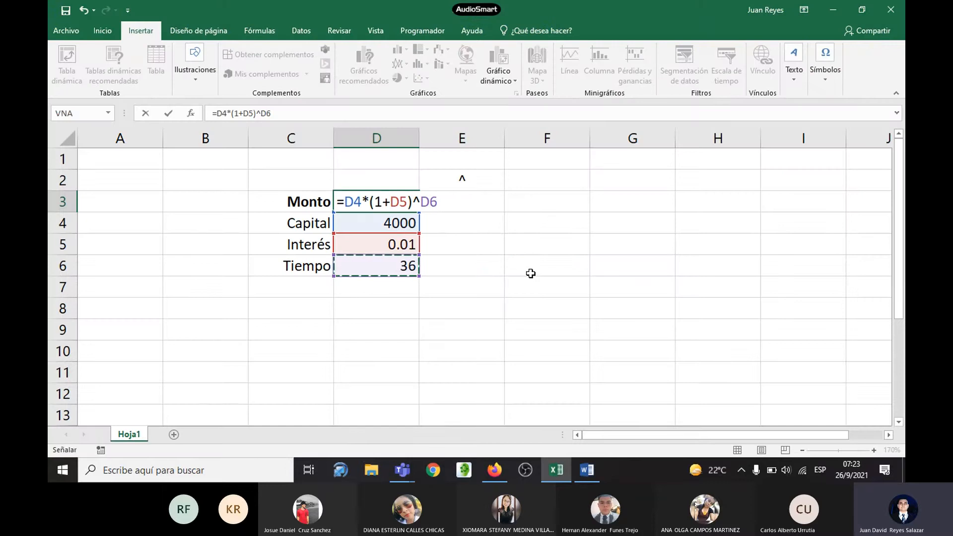
Step: Confirm the Monto formula in cell D3 and format its result with no decimal places
key(Return)
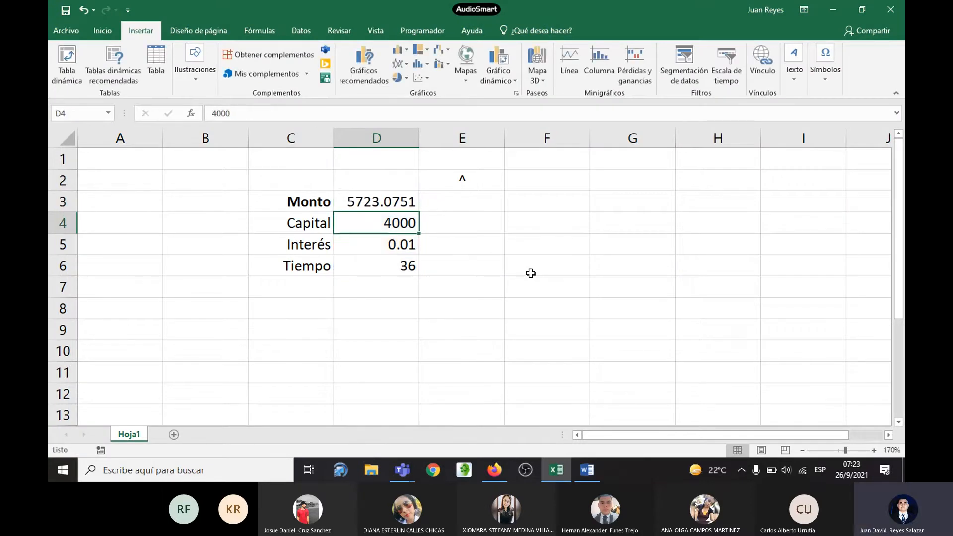
click(376, 201)
click(102, 30)
click(492, 75)
click(491, 75)
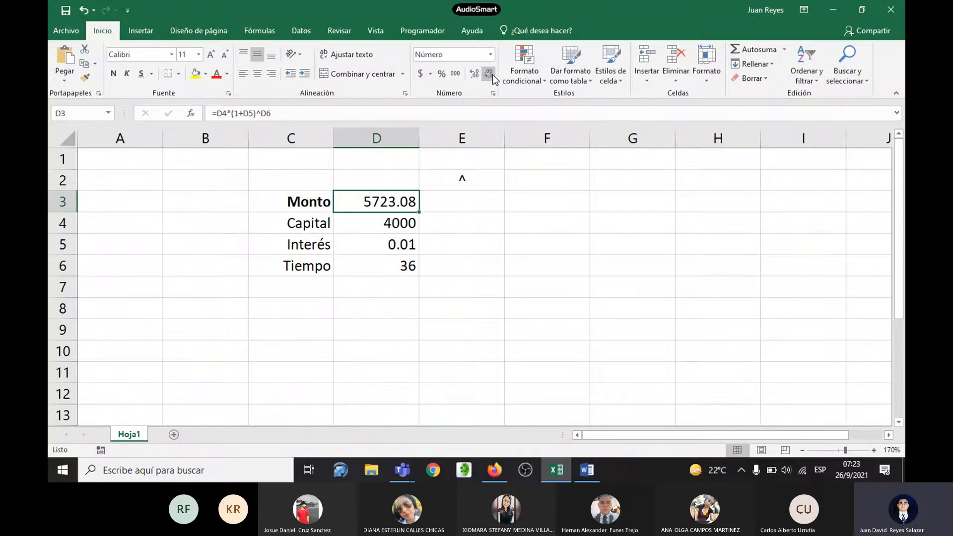
click(492, 74)
click(493, 74)
Step: Check the Monto result against Ejemplo 1's solved data table in the Word handout and return to Excel
key(alt+Tab)
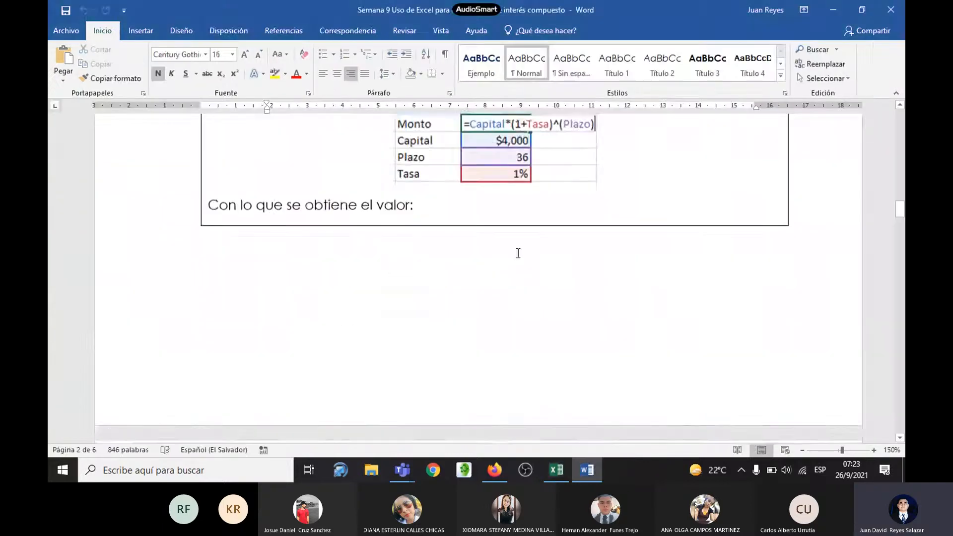
scroll(520, 253, down, 5)
scroll(521, 254, down, 4)
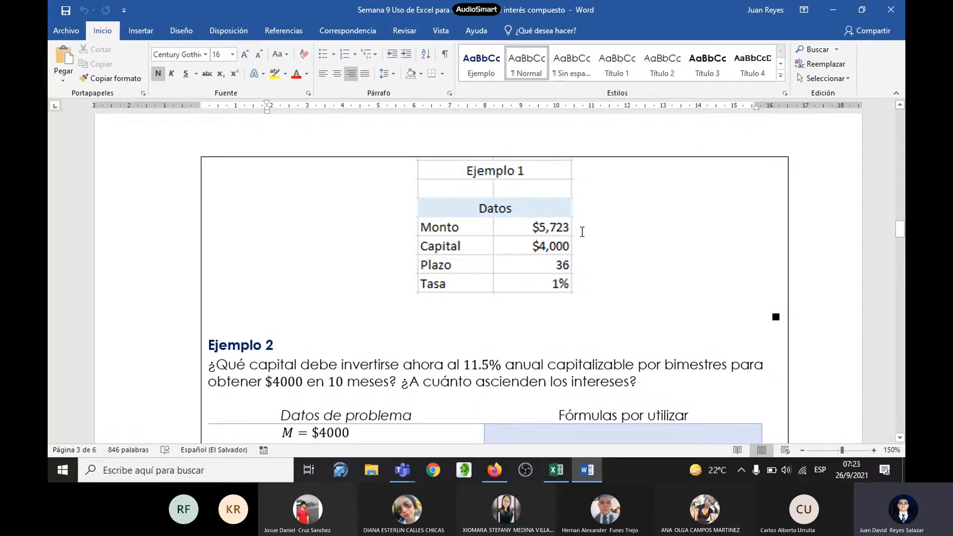
key(alt+Tab)
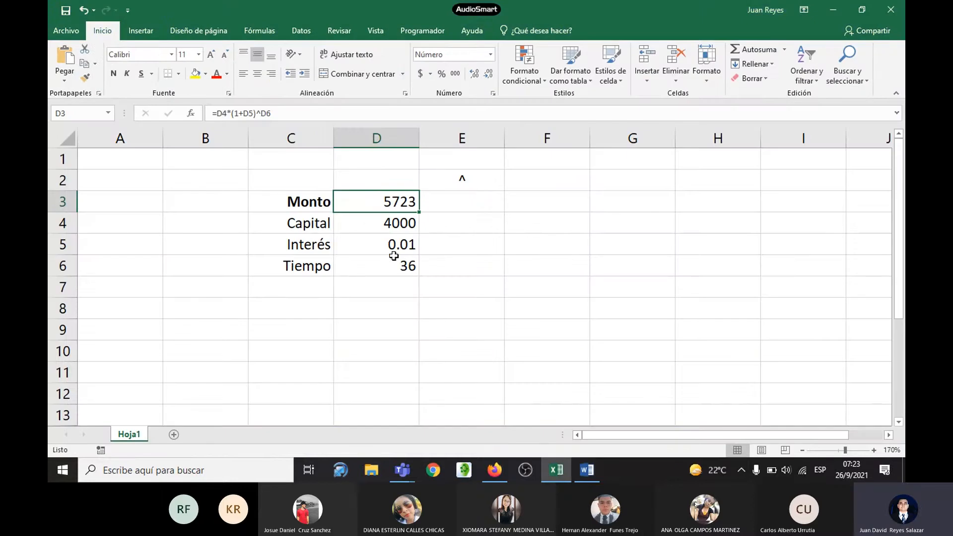
Step: Enter the title Ejemplo 1 in cell C2, above the Monto label
click(271, 177)
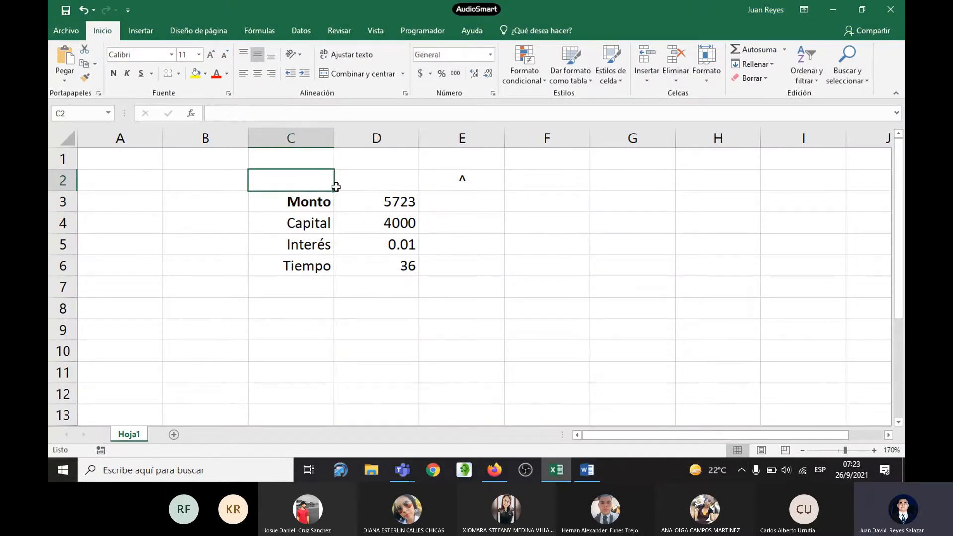
text(Ejejm)
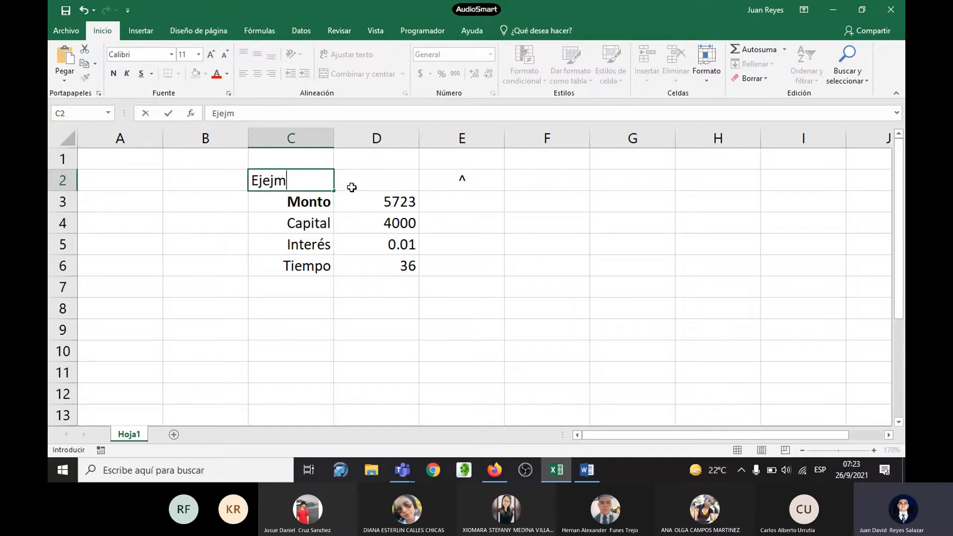
key(BackSpace)
key(BackSpace)
text(mplo)
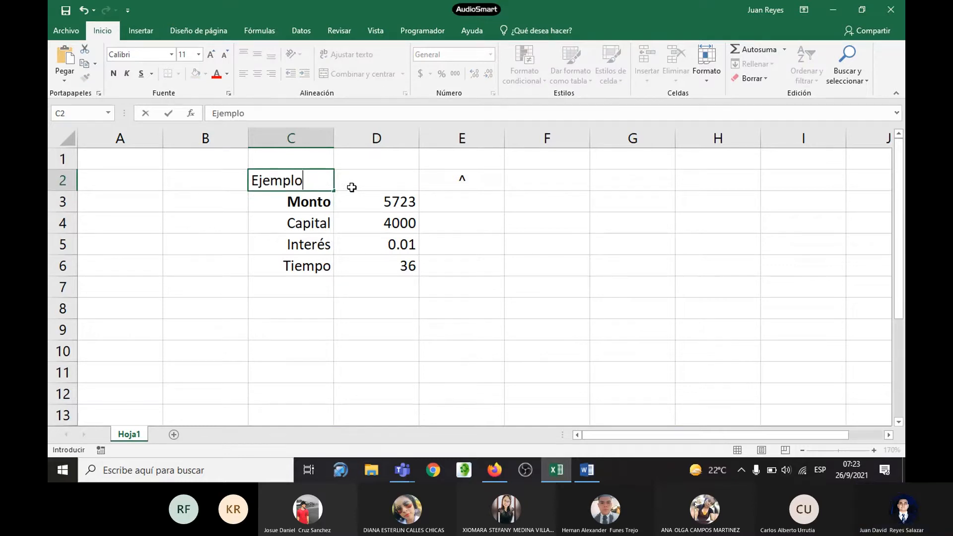
text( 1)
key(Return)
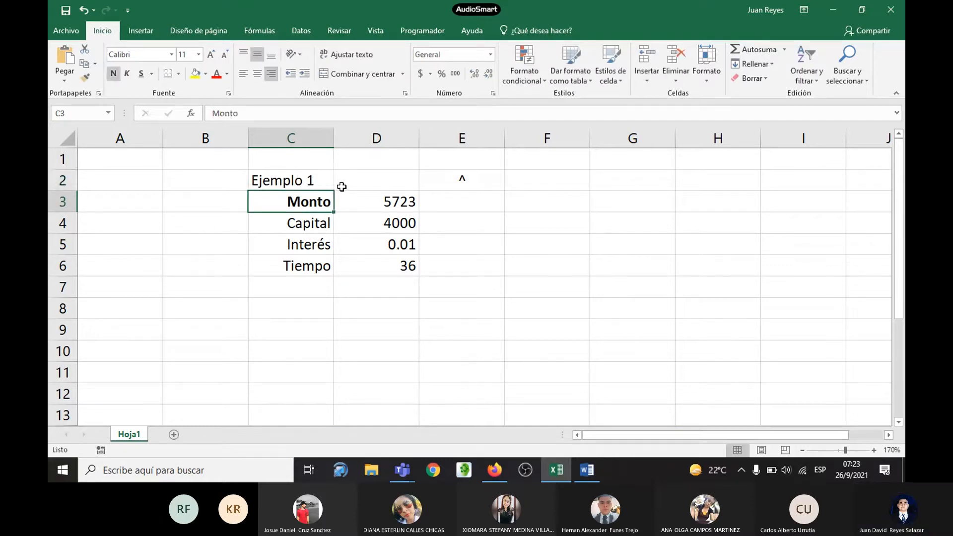
Step: Center the Ejemplo 1 title in cell C2 and make it bold
click(325, 180)
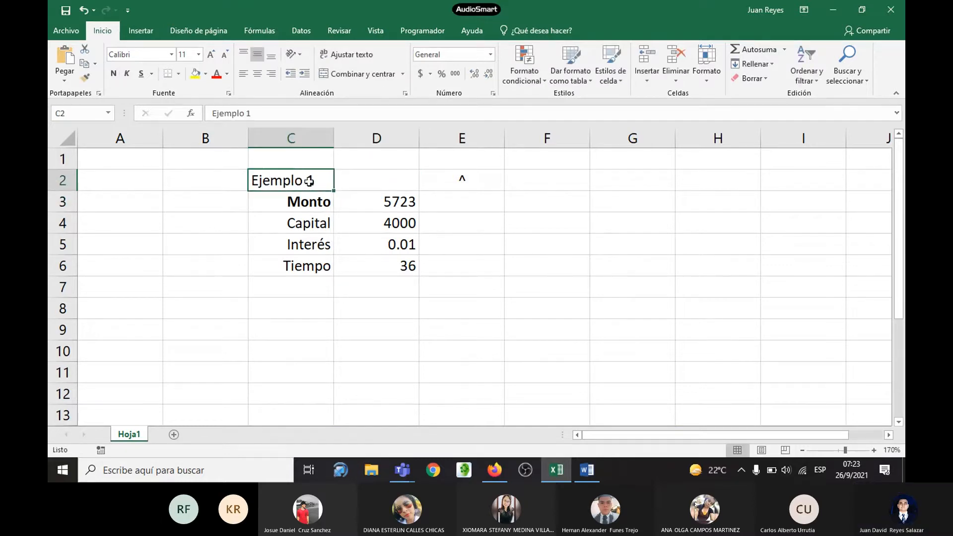
click(256, 73)
key(ctrl+n)
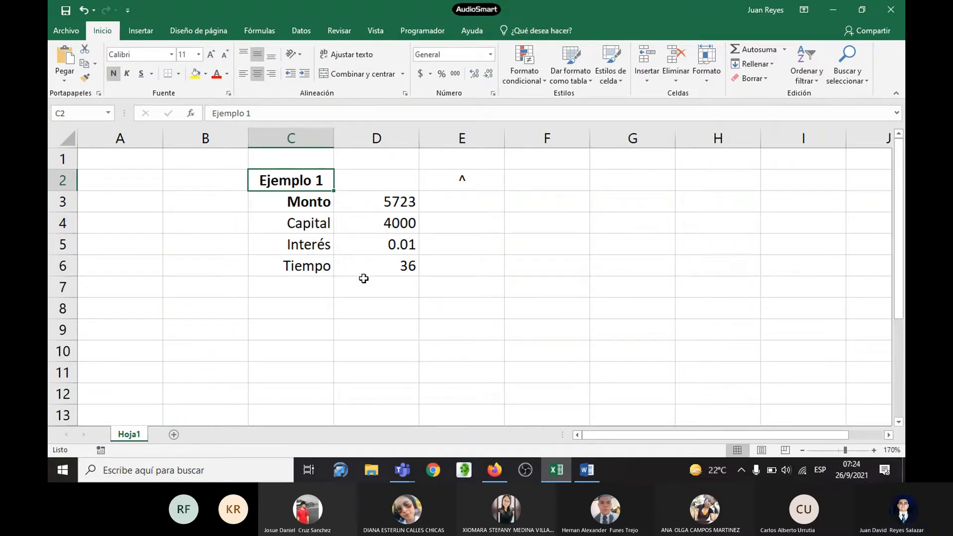
Step: Reread Ejemplo 1's questions in the Word handout and, back in Excel, make the Monto result in cell D3 bold
key(alt+Tab)
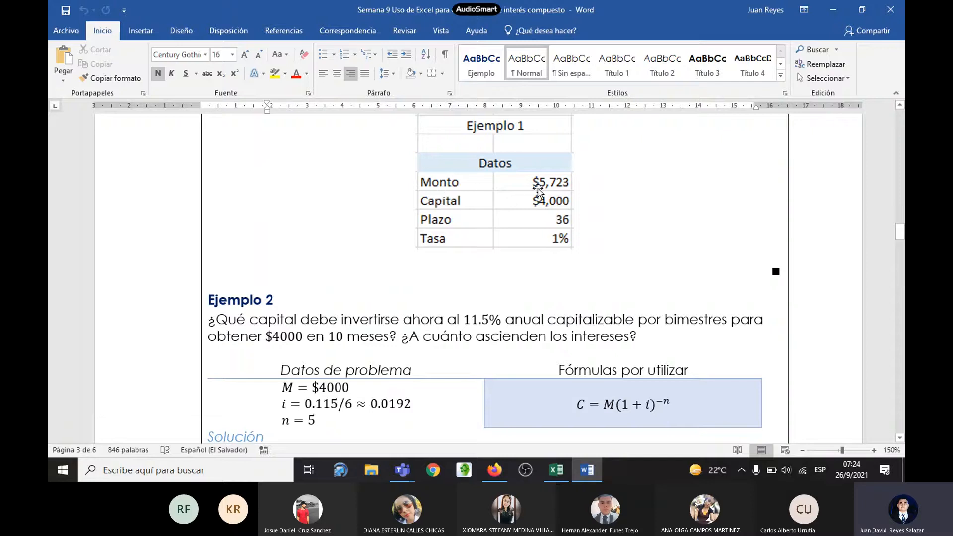
scroll(563, 190, up, 2)
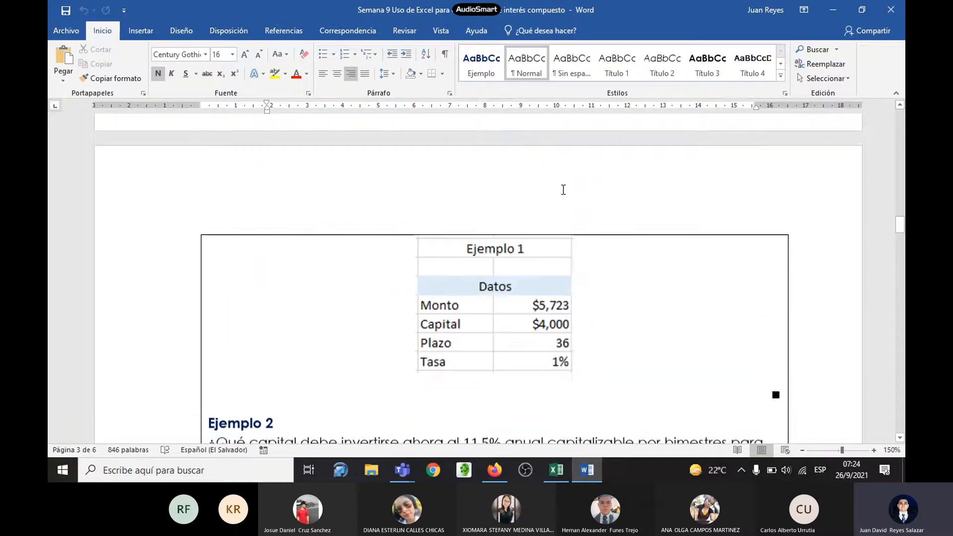
scroll(563, 190, up, 6)
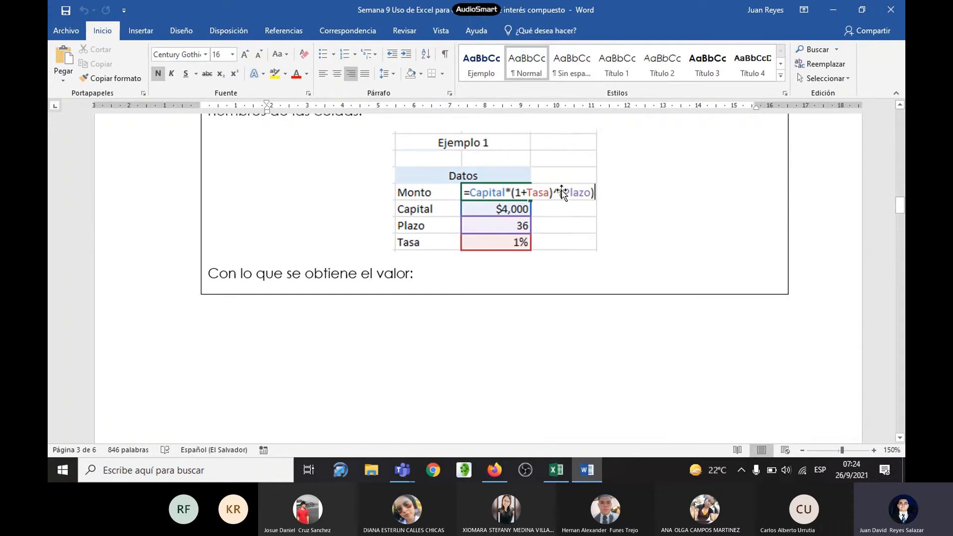
scroll(562, 191, up, 5)
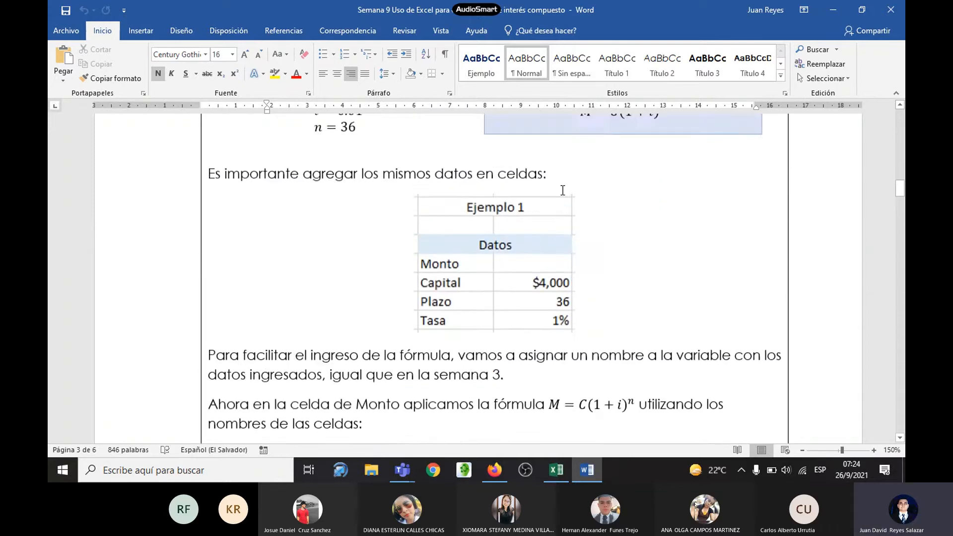
scroll(563, 190, up, 3)
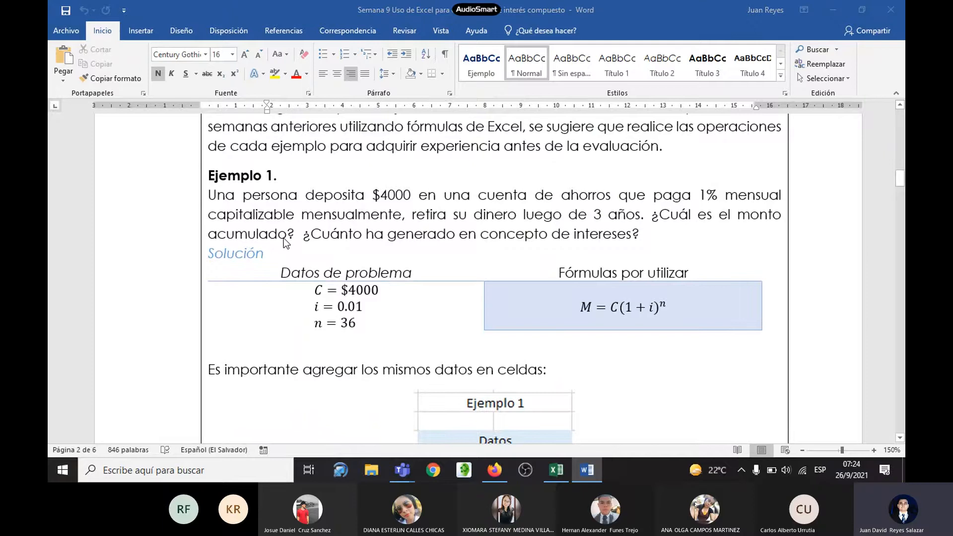
key(alt+Tab)
click(385, 202)
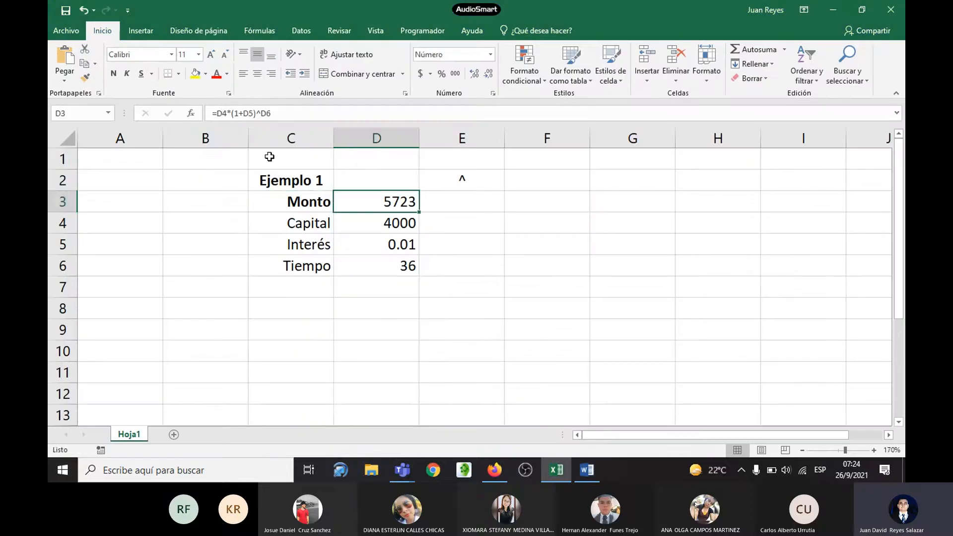
click(114, 74)
Step: Consult the handout's question about generated interest and calculate it in Excel cell E3 with =D3-D4
key(alt+Tab)
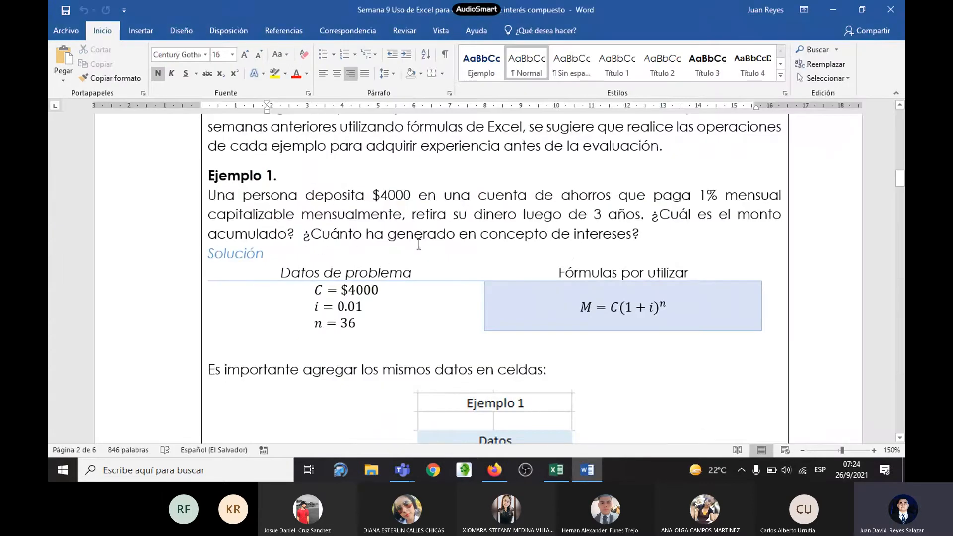
key(alt+Tab)
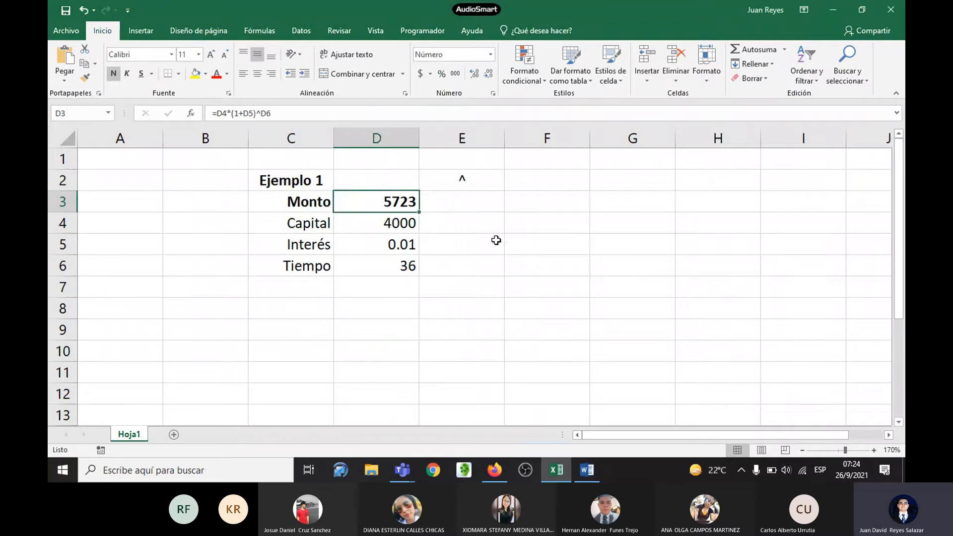
click(494, 209)
text(=)
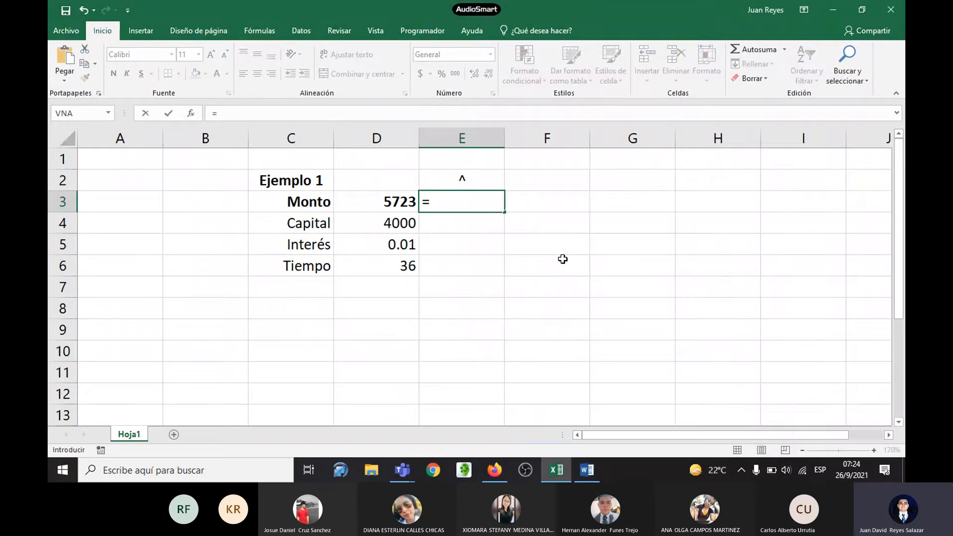
click(382, 205)
text(-)
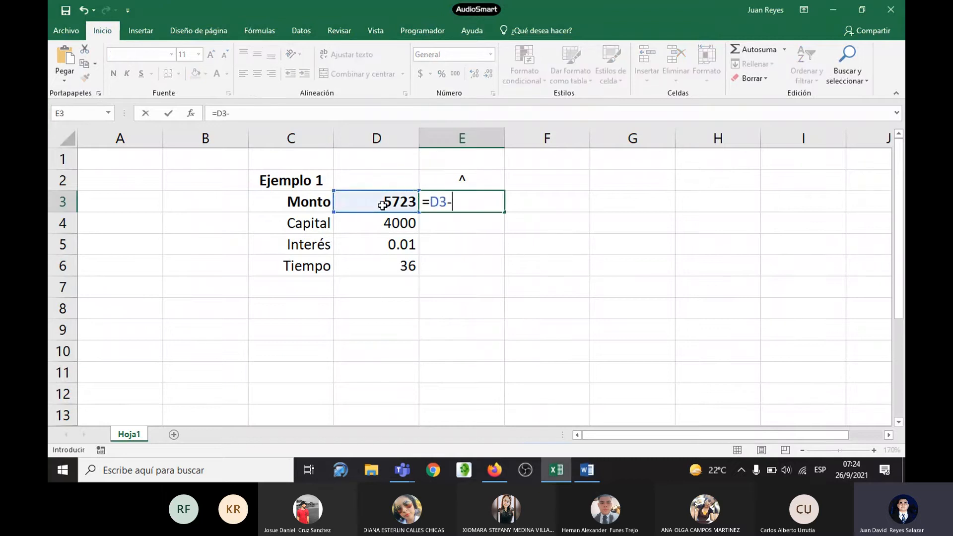
click(396, 225)
key(Return)
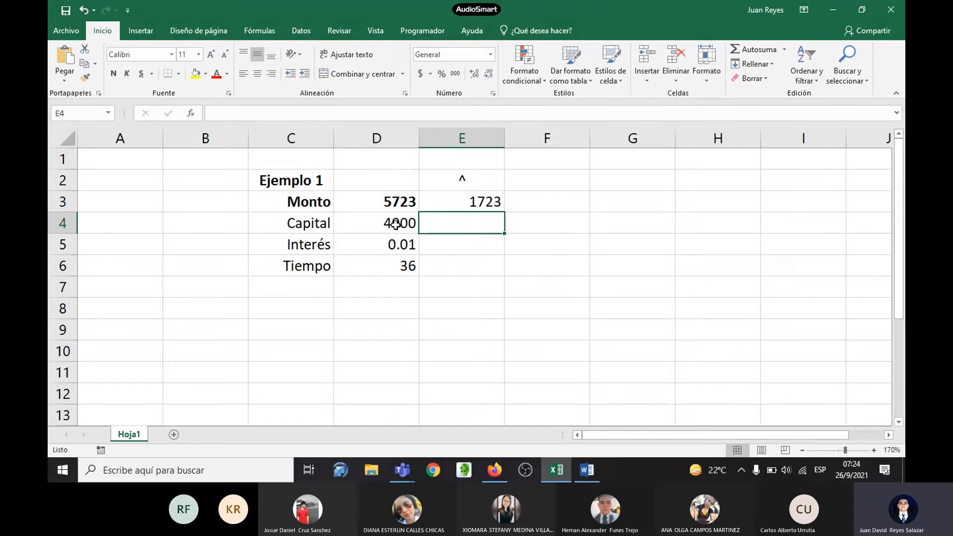
Step: Recheck the interest question in the Word handout and make the interest result in Excel cell E3 bold
click(495, 203)
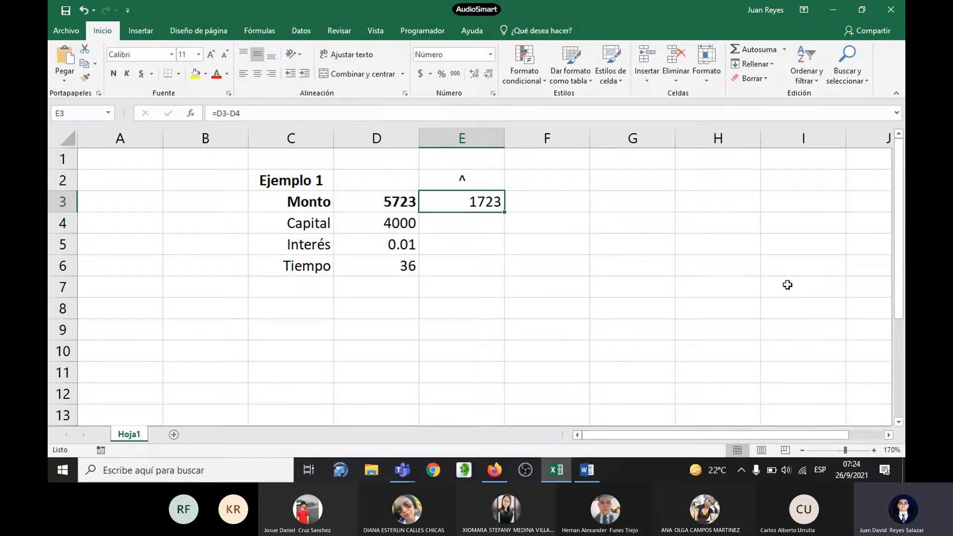
key(alt+Tab)
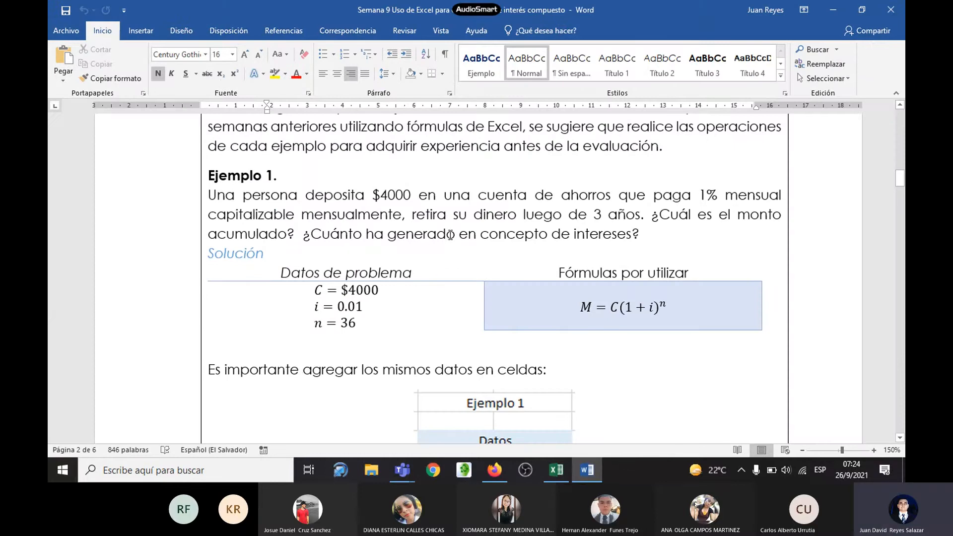
key(alt+Tab)
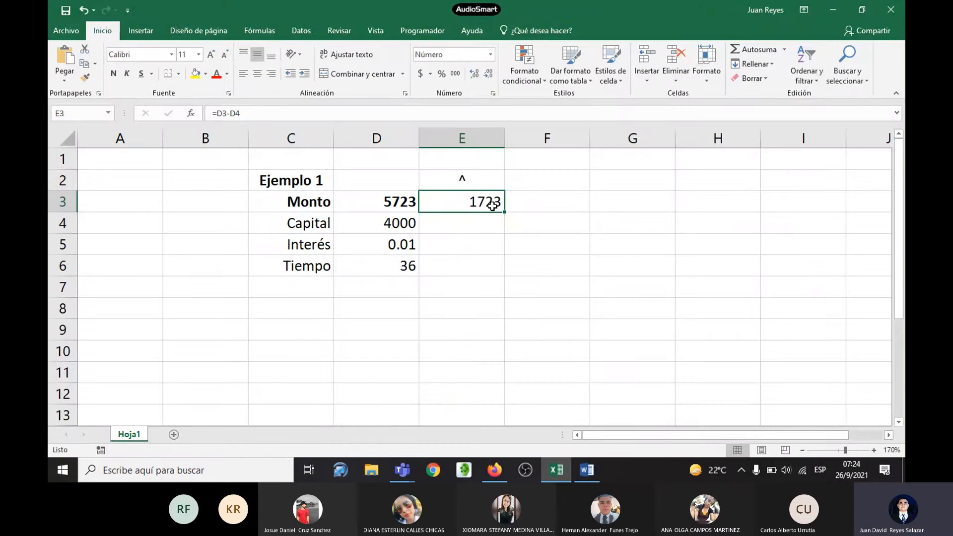
click(114, 73)
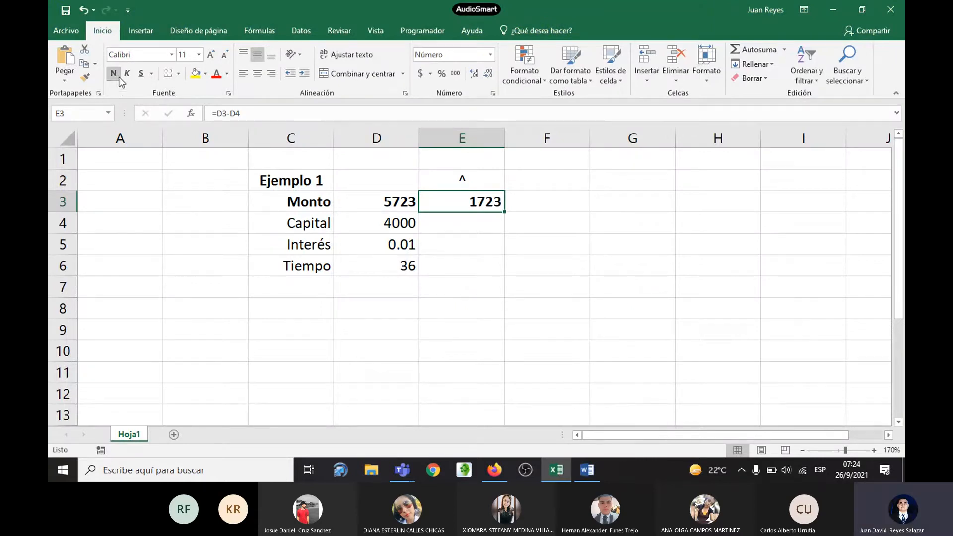
Step: Review the formulas behind the Monto result in cell D3 and the interest result in cell E3
click(405, 202)
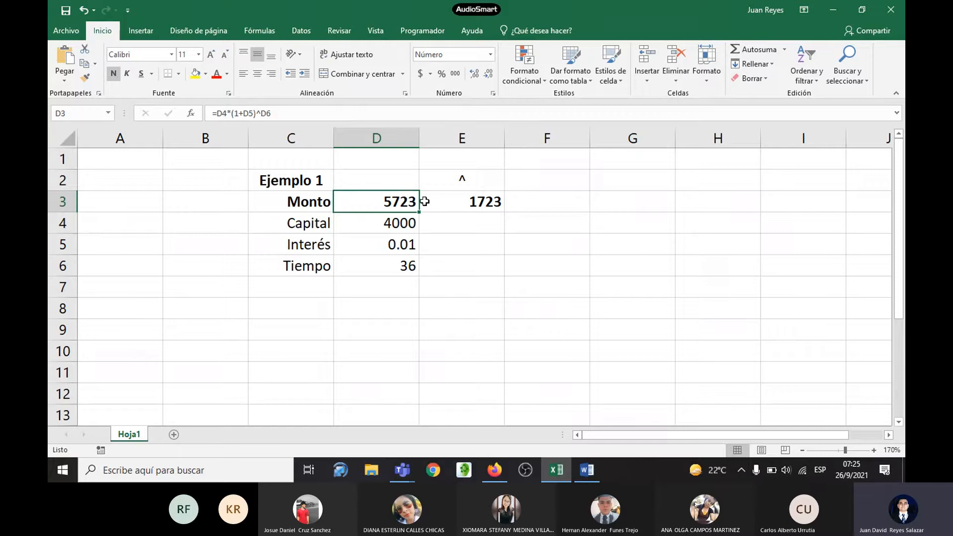
click(465, 203)
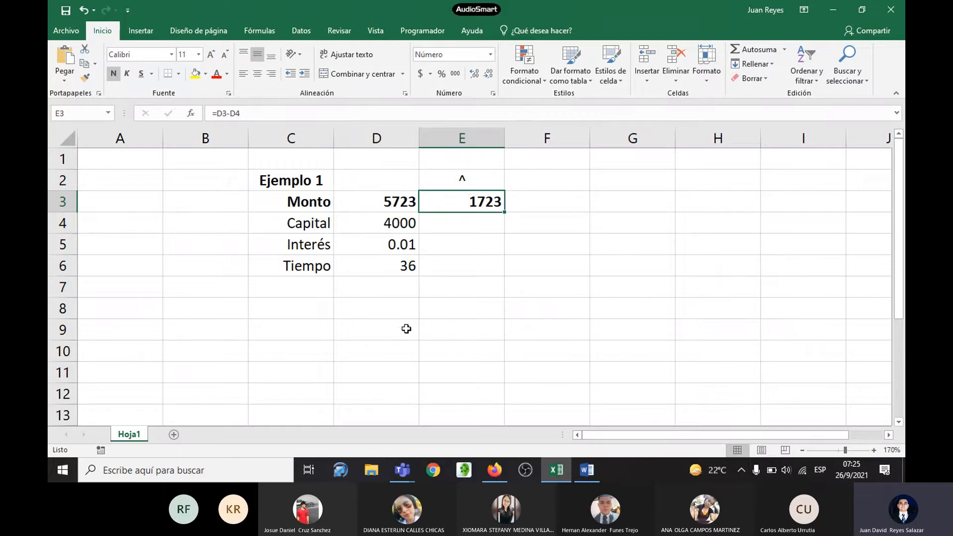
click(404, 202)
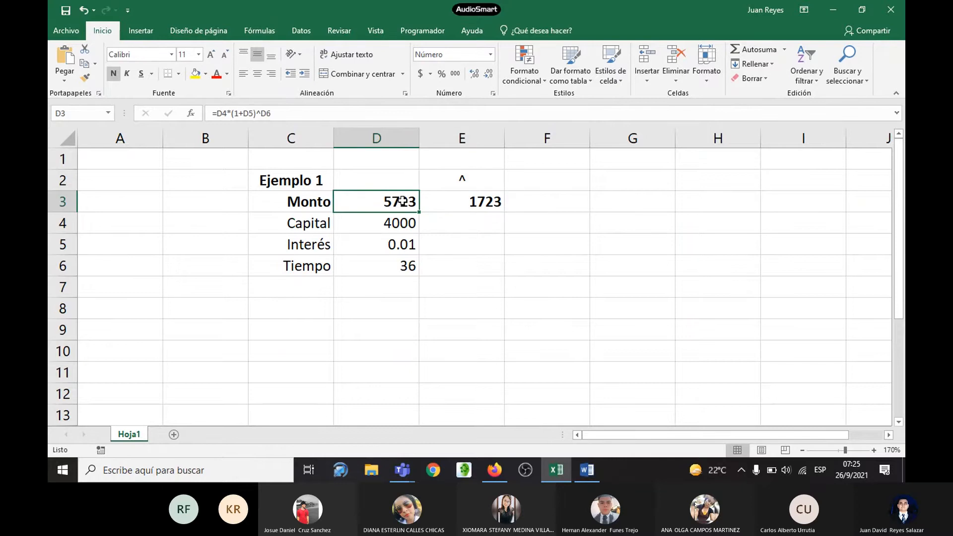
Step: Switch to the Word handout, review Ejemplo 1's solved table, and read Ejemplo 2's statement, problem data and formula
key(alt+Tab)
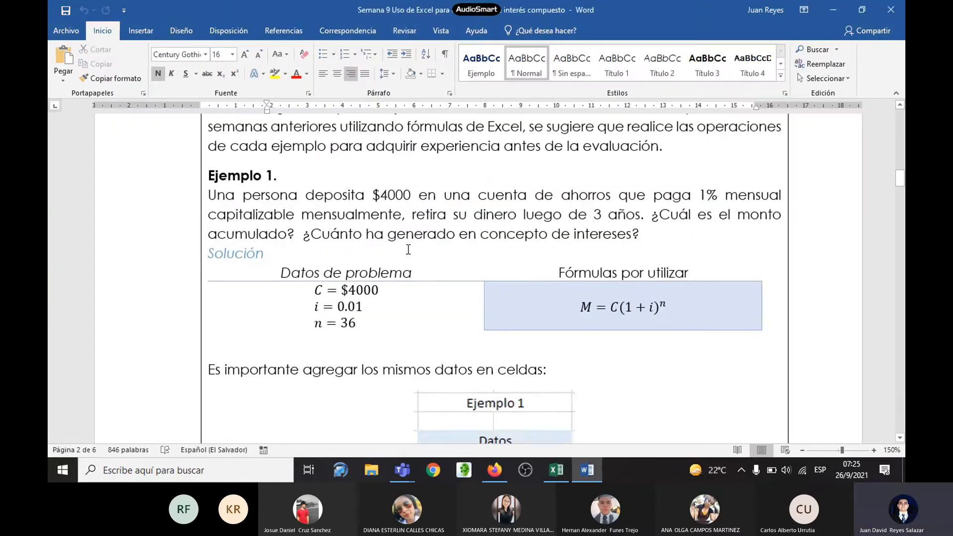
scroll(404, 209, up, 1)
scroll(406, 233, down, 8)
scroll(407, 247, down, 10)
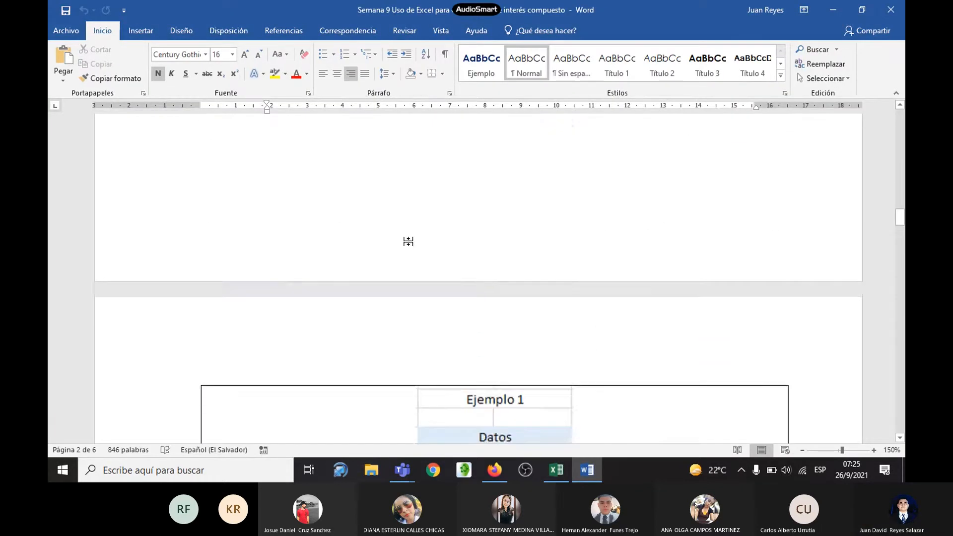
scroll(501, 203, up, 1)
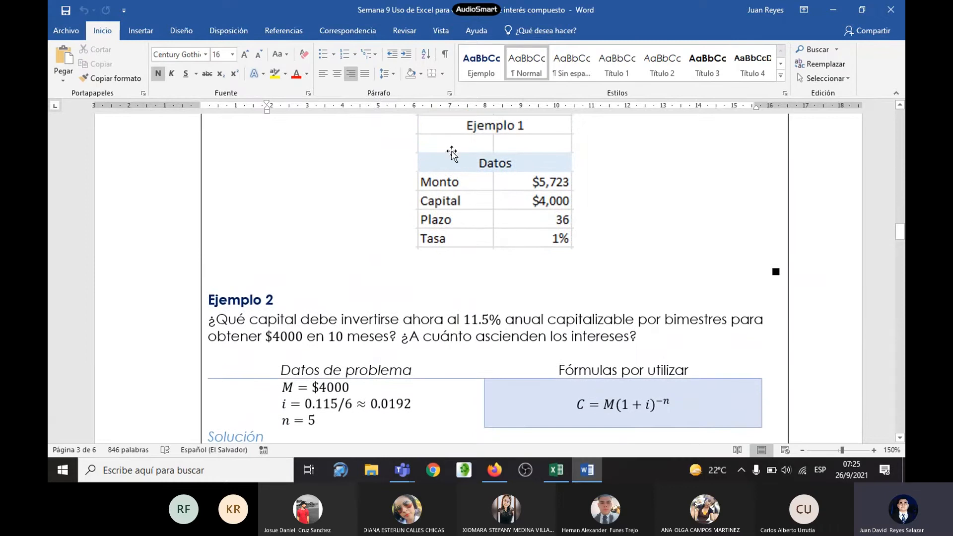
scroll(471, 229, up, 1)
scroll(474, 231, up, 1)
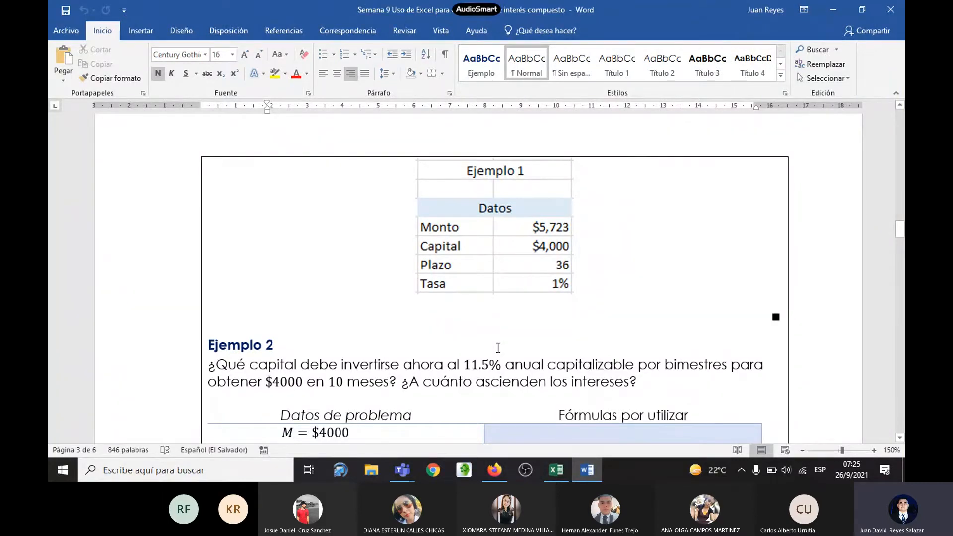
scroll(489, 341, up, 1)
scroll(499, 258, down, 3)
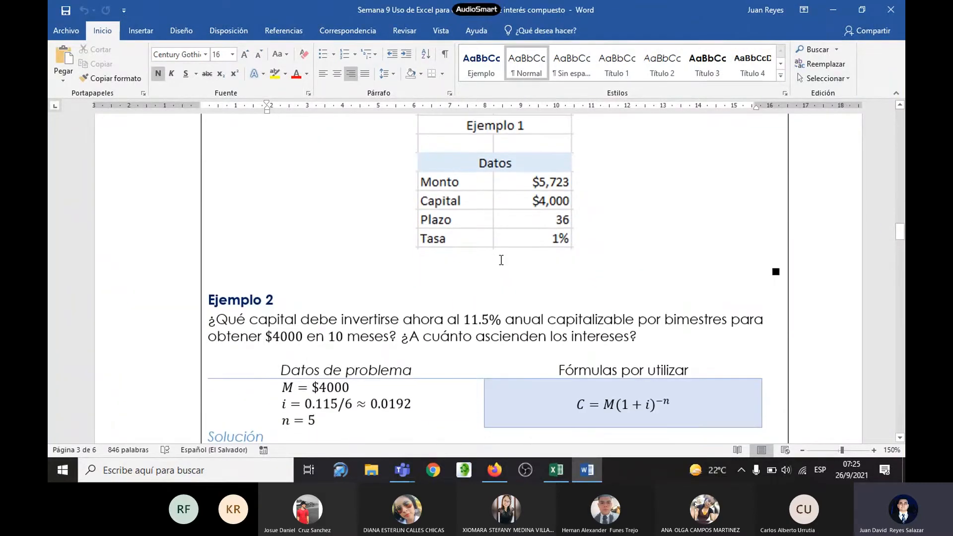
scroll(505, 259, down, 3)
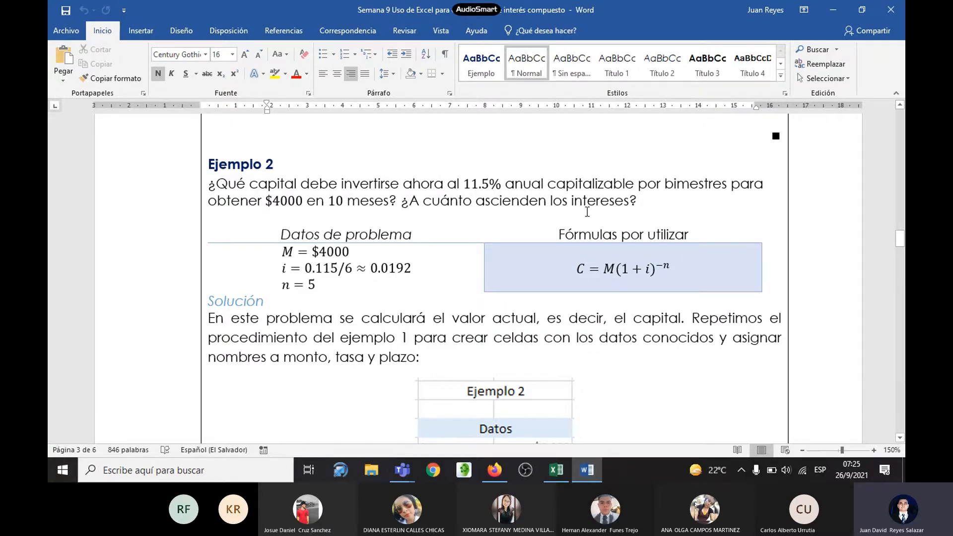
scroll(481, 243, down, 1)
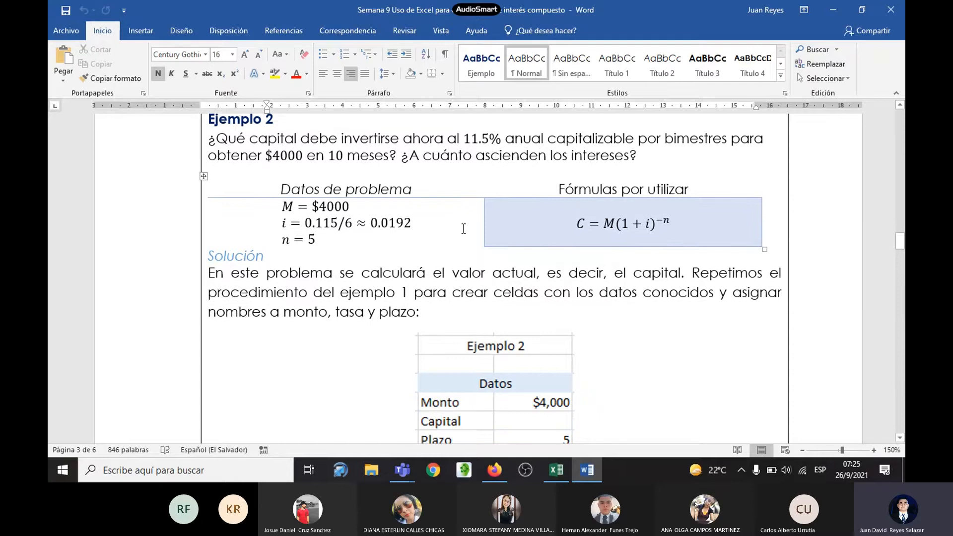
Step: Return to Excel and copy the Ejemplo 1 block C2:D6 to the cells starting at C8
key(alt+Tab)
drag(286, 185, 380, 262)
key(ctrl+c)
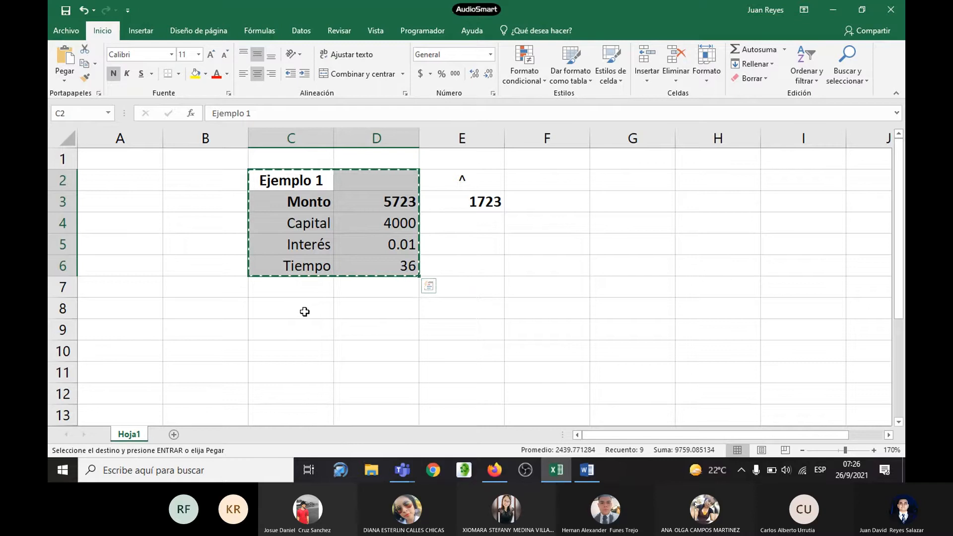
click(304, 312)
key(ctrl+v)
scroll(347, 306, down, 1)
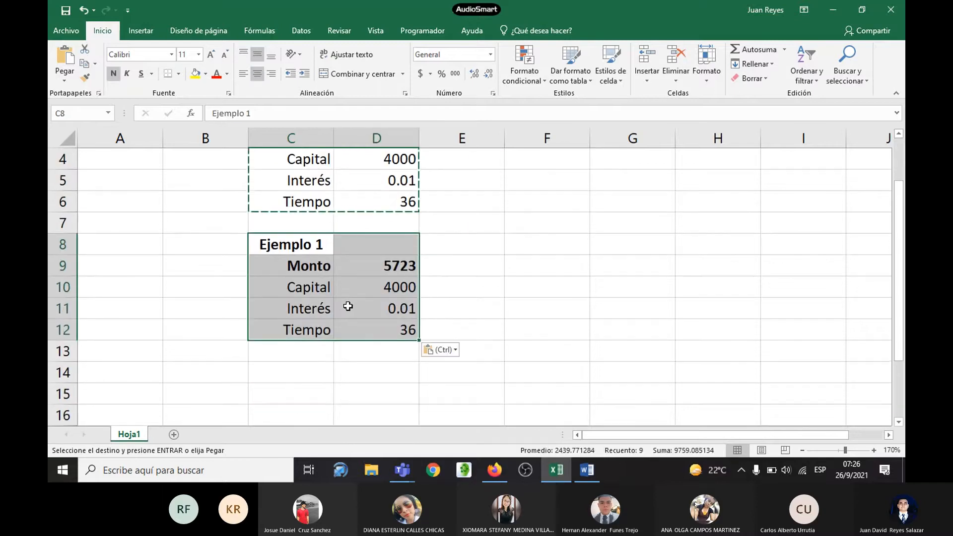
scroll(377, 268, up, 1)
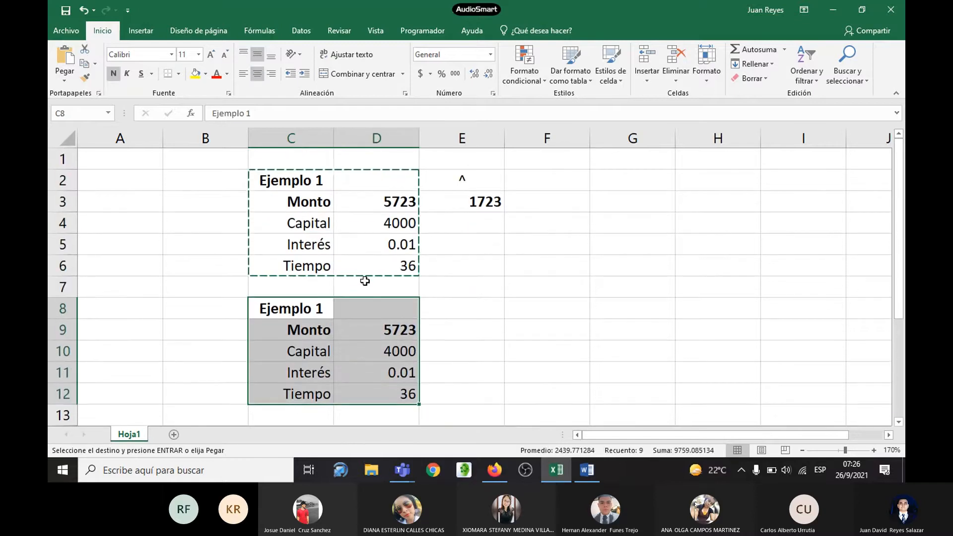
key(Escape)
Step: Change the copied block's title in cell C8 to Ejemplo 2
scroll(357, 308, down, 1)
double_click(327, 245)
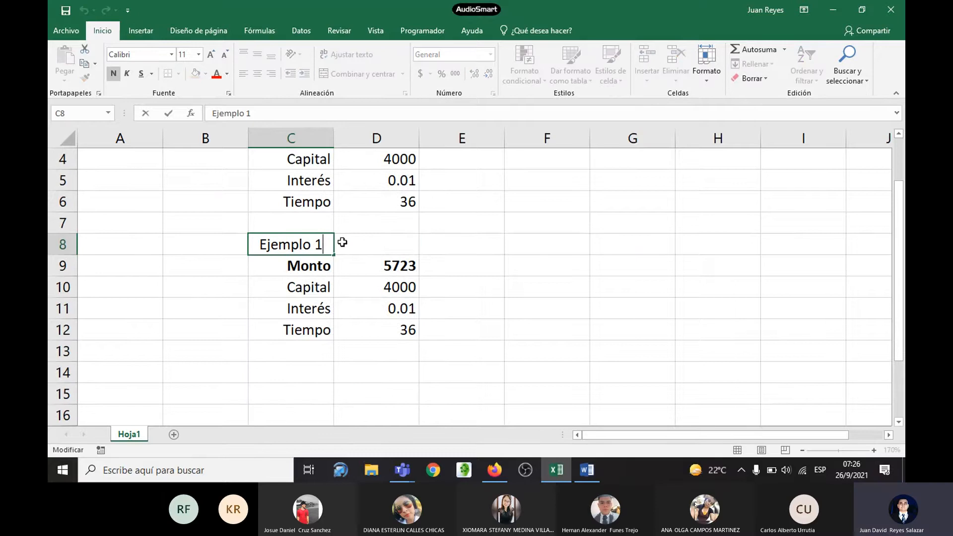
key(BackSpace)
key(BackSpace)
text(2)
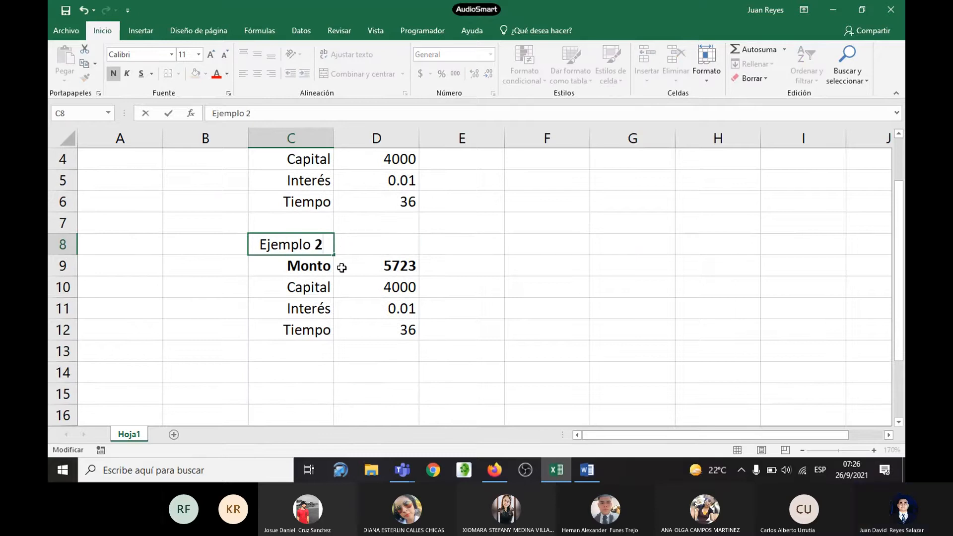
key(Return)
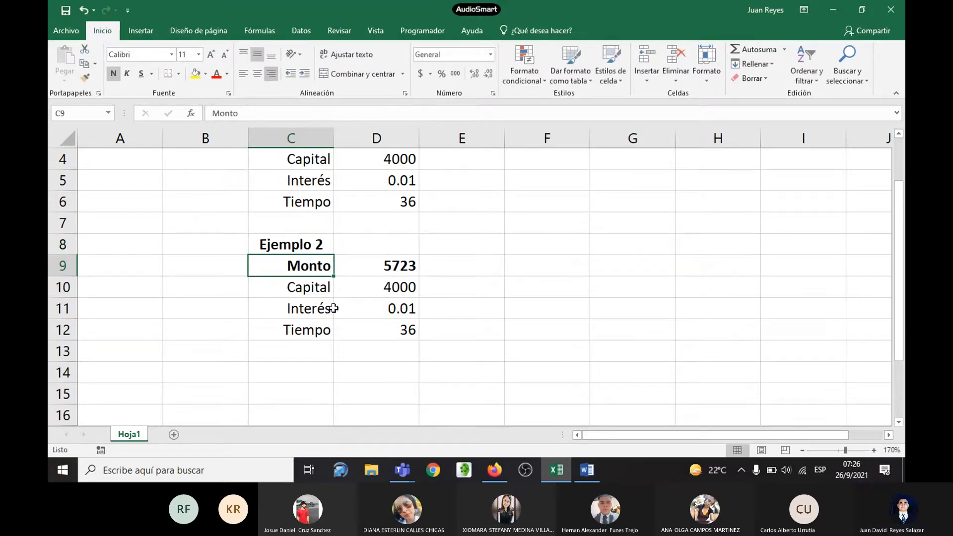
Step: Remove the bold from Ejemplo 2's Monto label in cell C9 and make the Capital label in C10 bold
scroll(402, 311, up, 1)
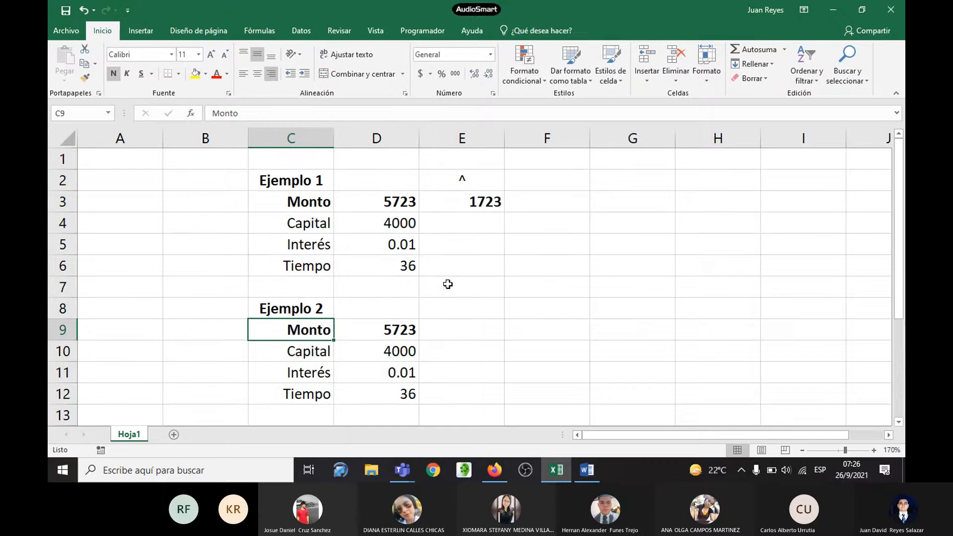
scroll(431, 298, down, 1)
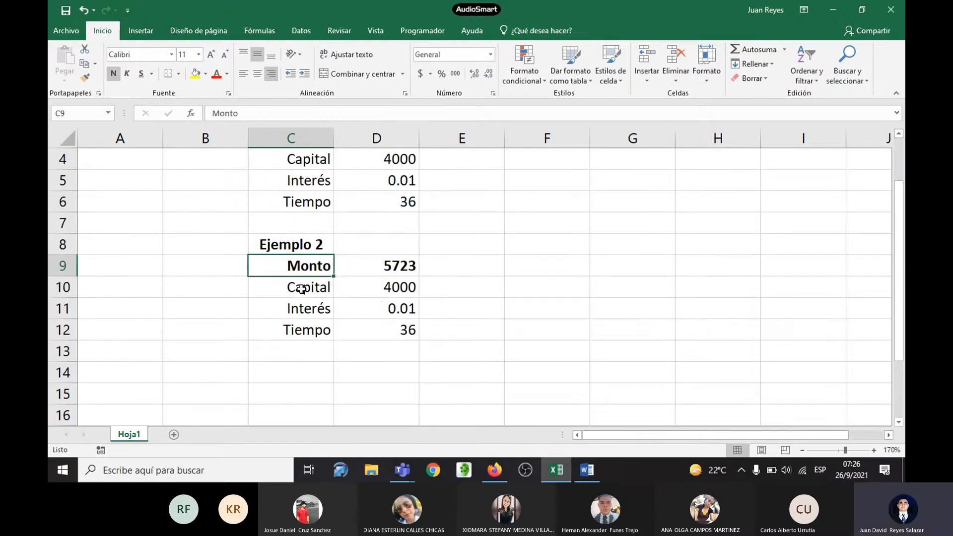
click(114, 74)
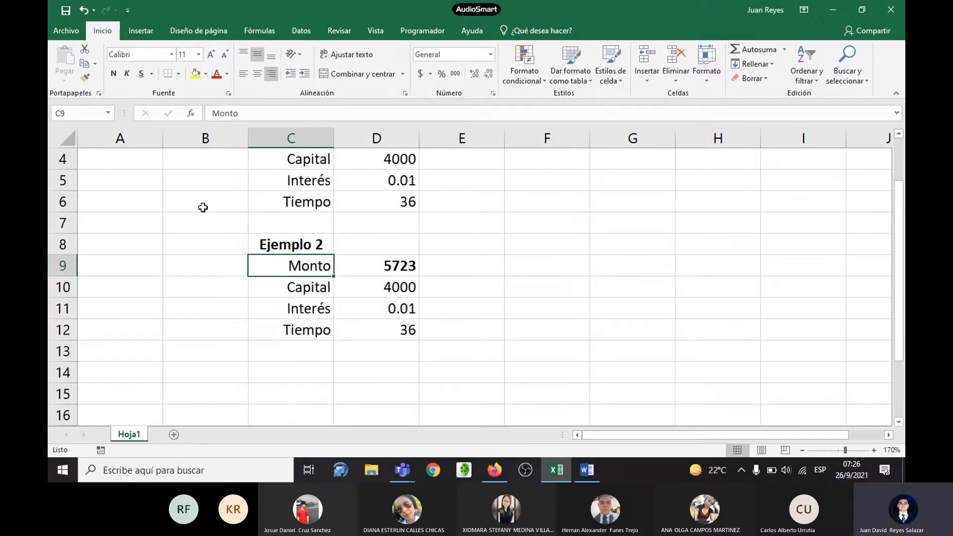
click(298, 286)
click(113, 74)
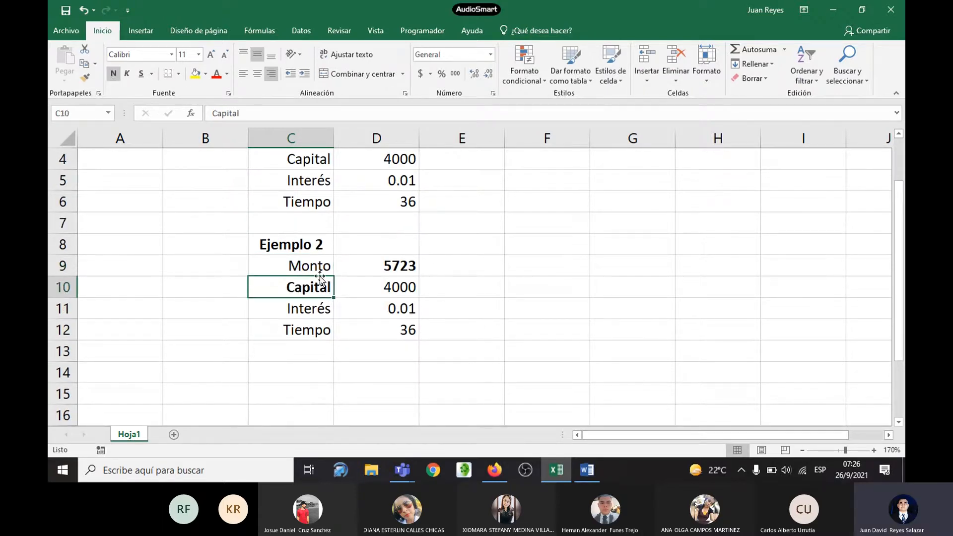
Step: Clear the copied values from Ejemplo 2's cells D9:D12
click(405, 265)
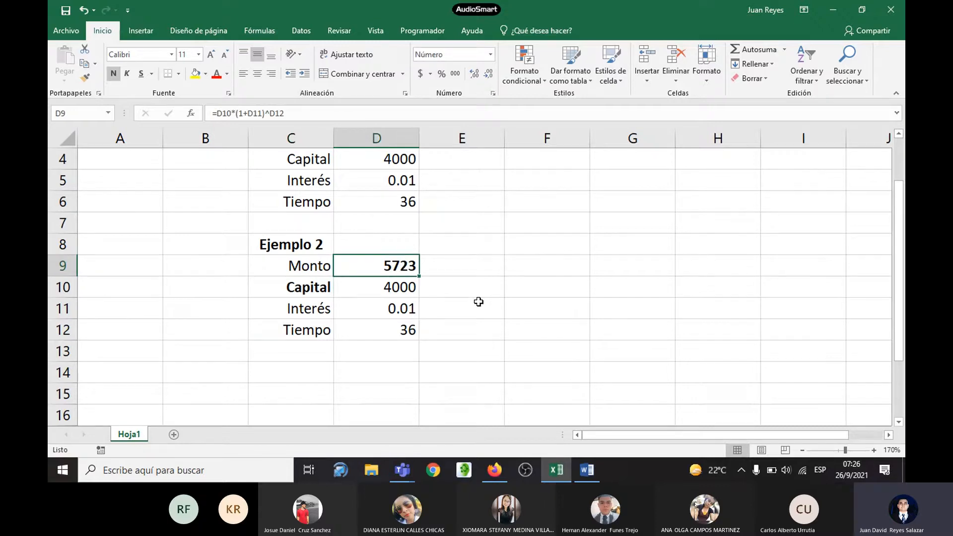
key(shift+Down)
key(shift+Down)
key(shift+Down)
key(Delete)
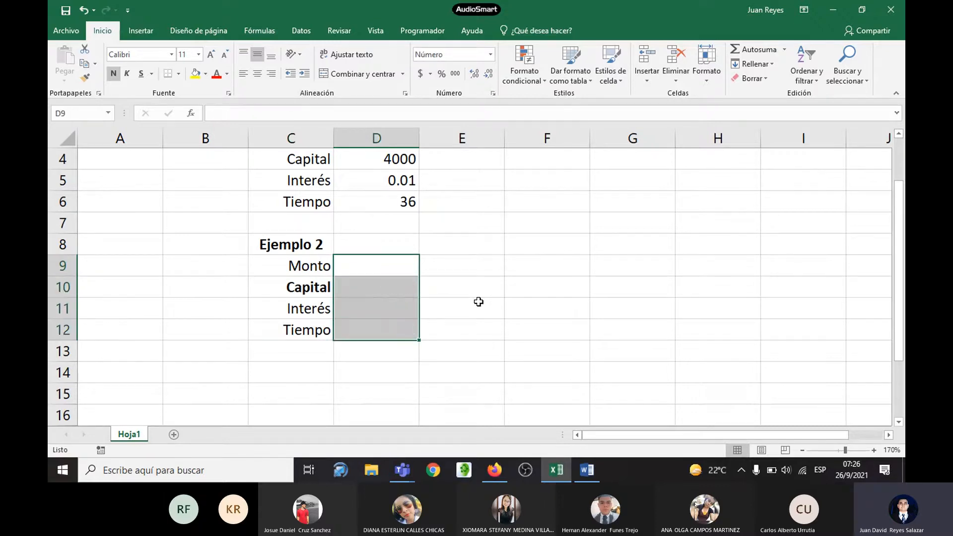
Step: Check Ejemplo 2's amount in the Word handout and enter 4000 as Monto in cell D9 back in Excel
click(360, 263)
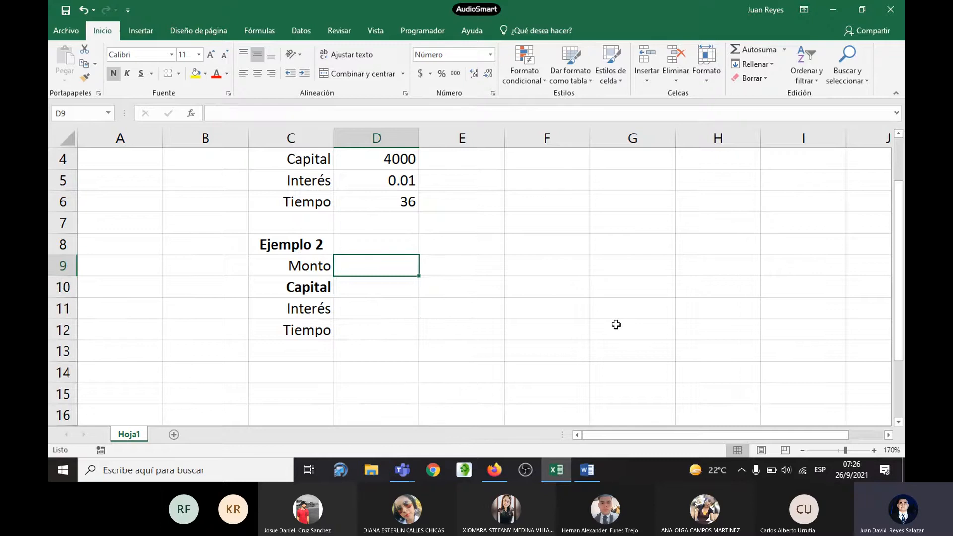
key(alt+Tab)
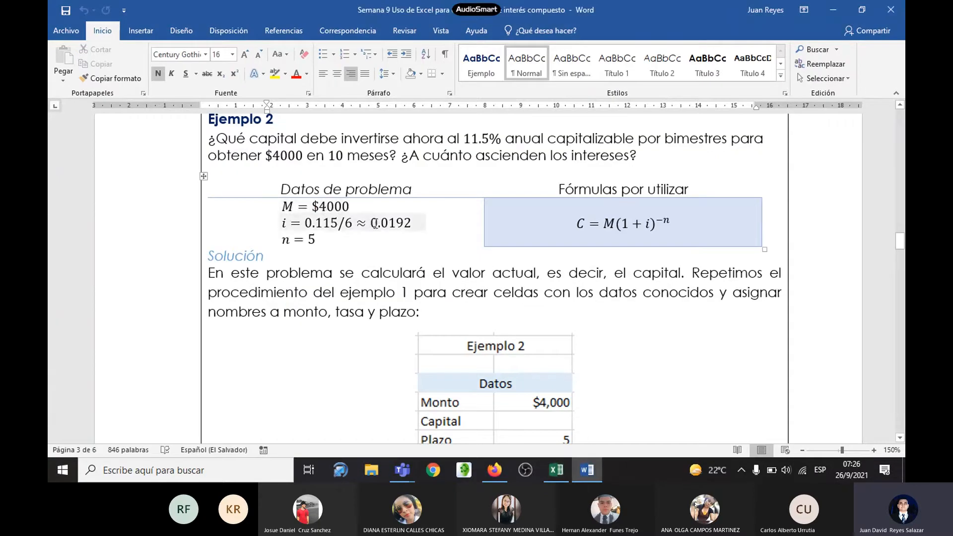
key(alt+Tab)
text(4000)
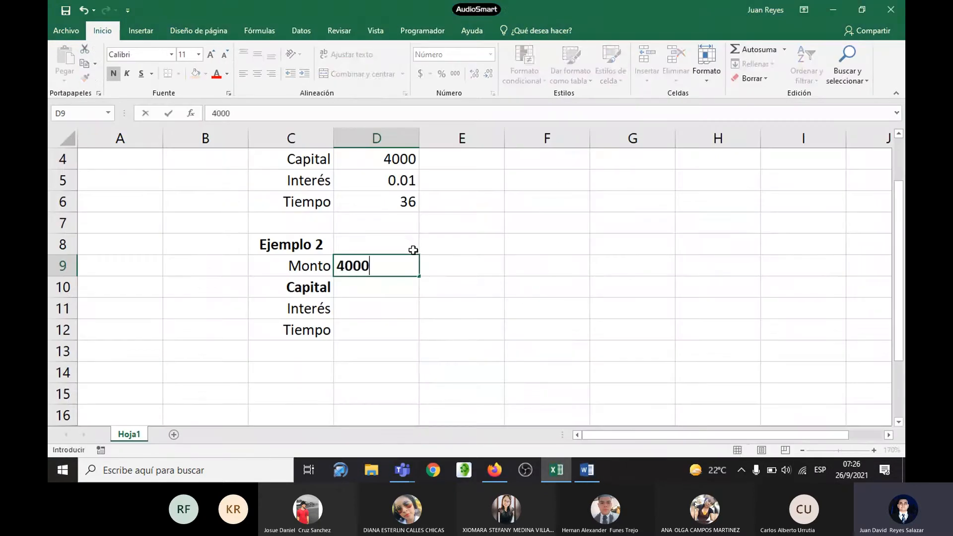
key(Return)
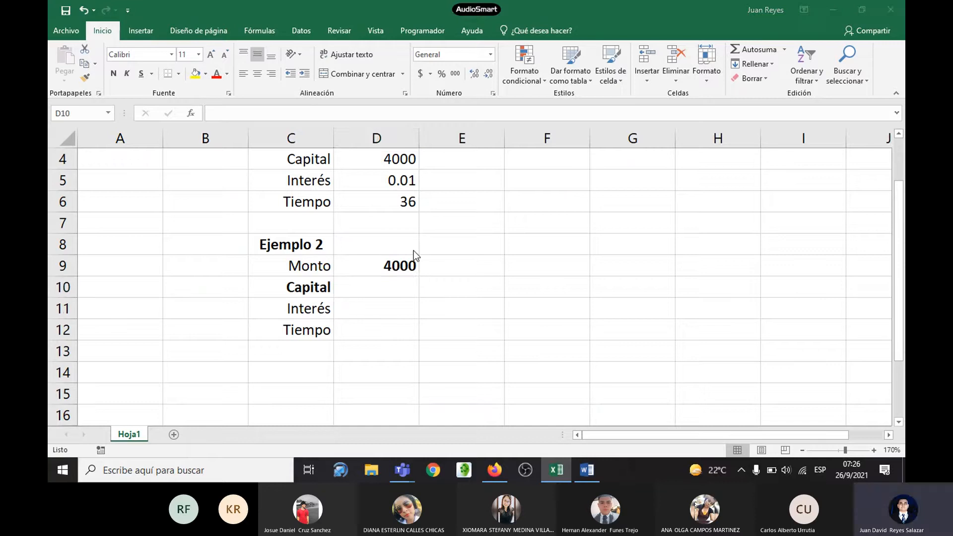
Step: Consult the rate in the Word handout, enter 0.0192 as Interés in Excel cell D11, and remove the bold from D9's value
key(alt+Tab)
click(281, 226)
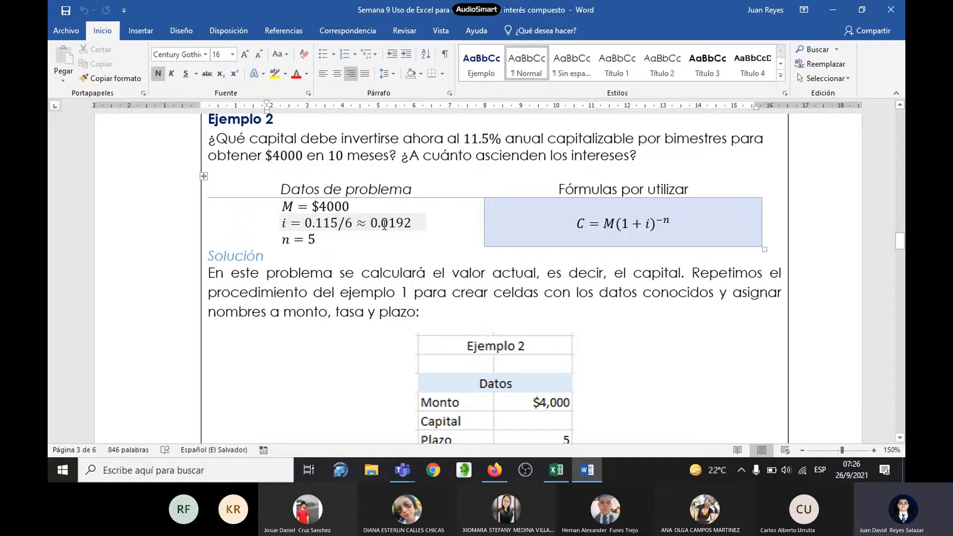
key(alt+Tab)
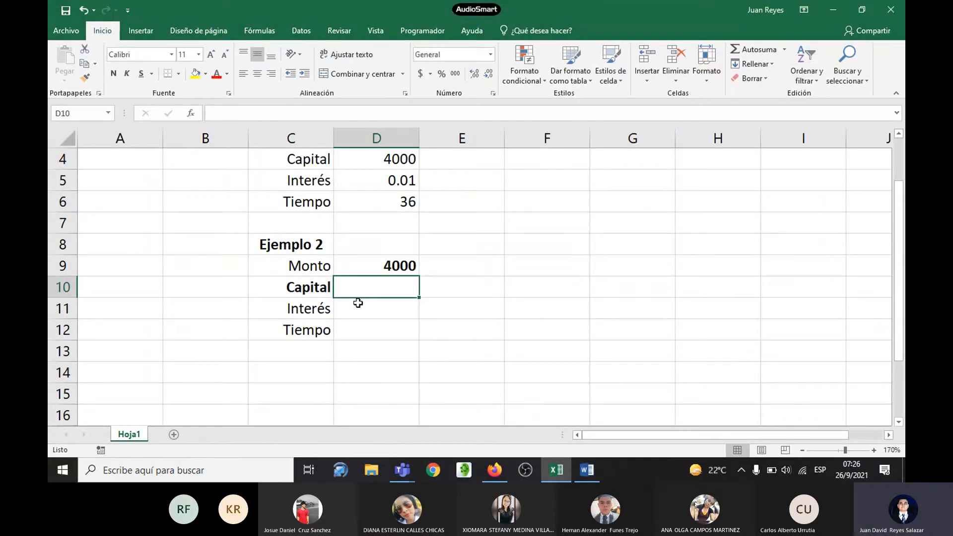
click(358, 303)
text(0.01)
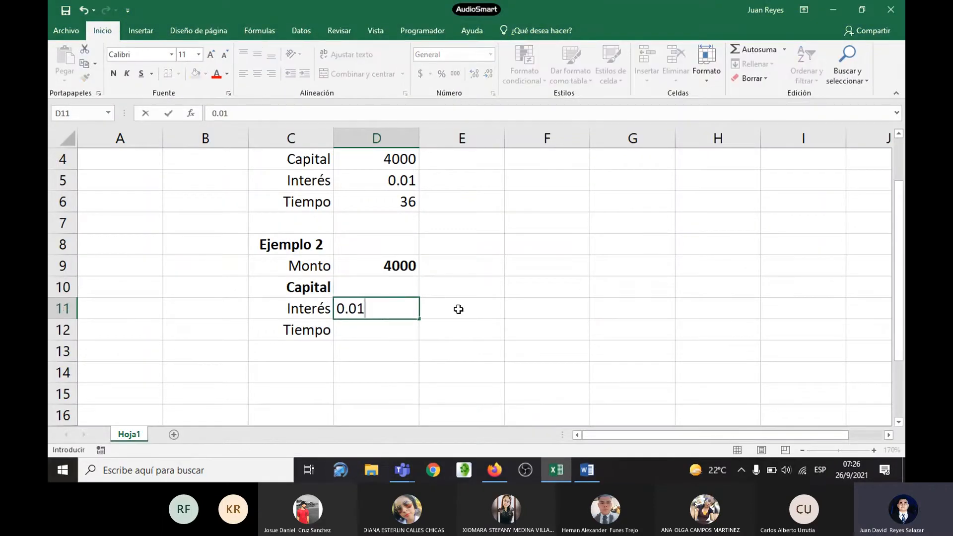
text(92)
key(Return)
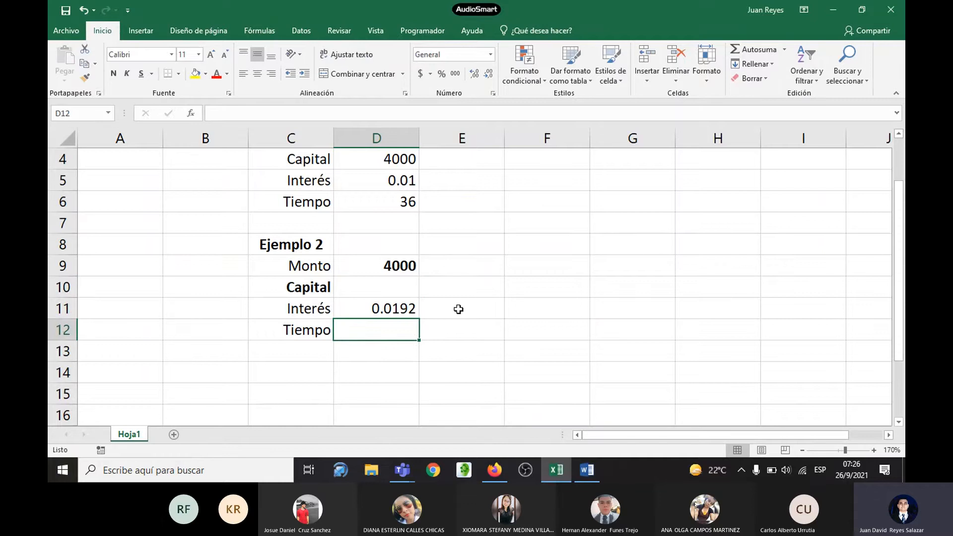
click(400, 268)
key(ctrl+n)
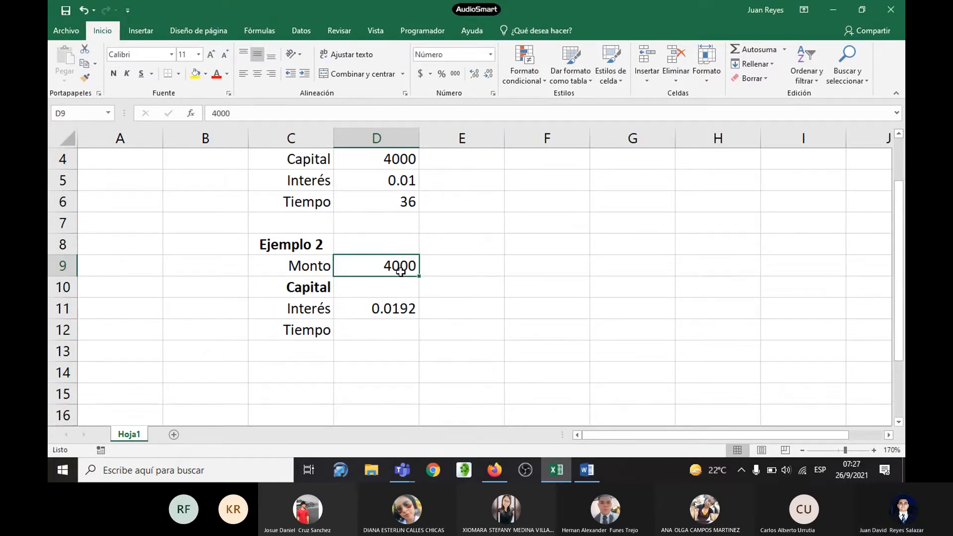
Step: Check the number of periods in the Word handout and enter 5 as Tiempo in Excel cell D12
click(374, 331)
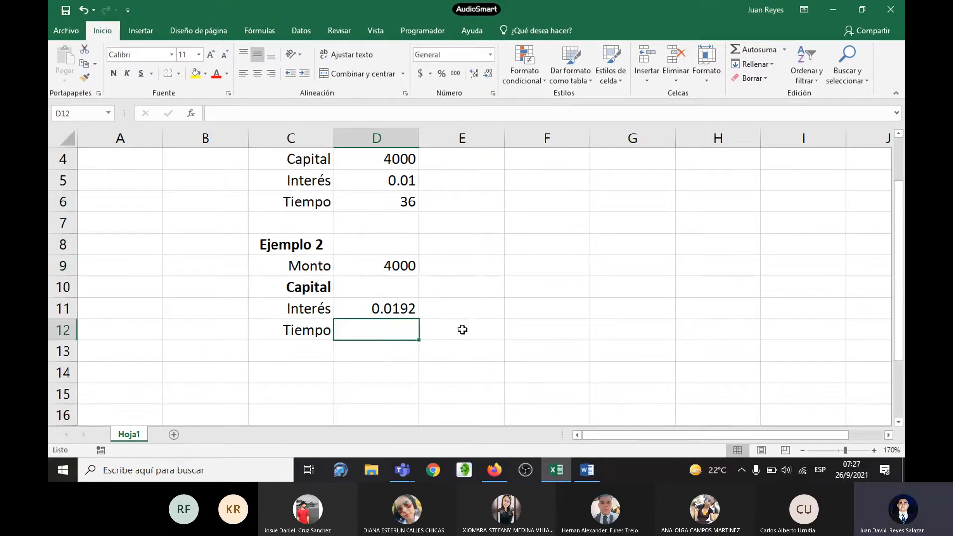
key(alt+Tab)
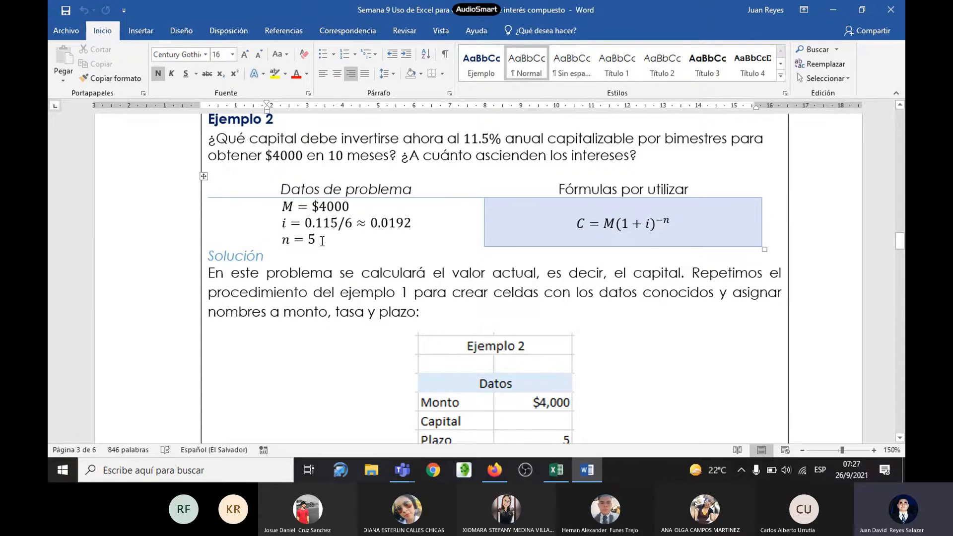
key(alt+Tab)
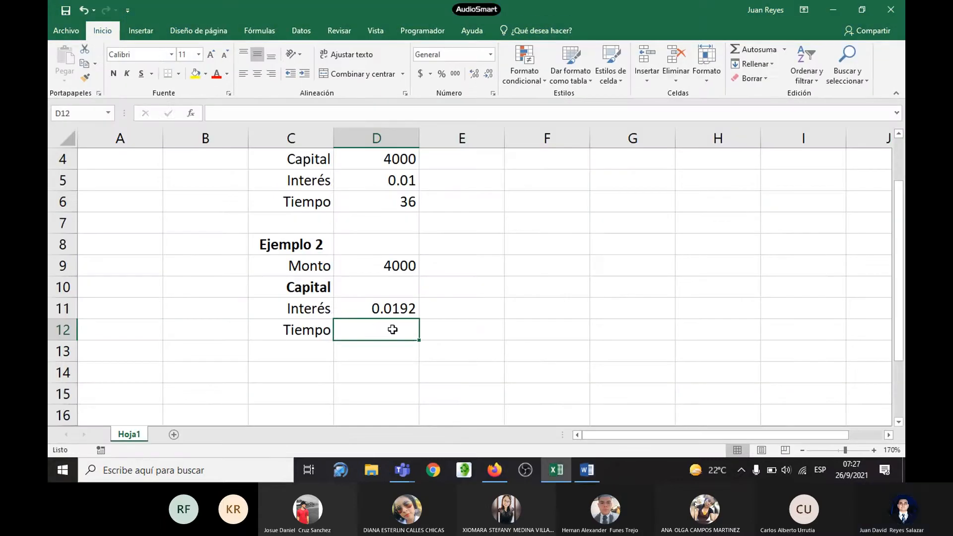
text(10)
key(BackSpace)
key(BackSpace)
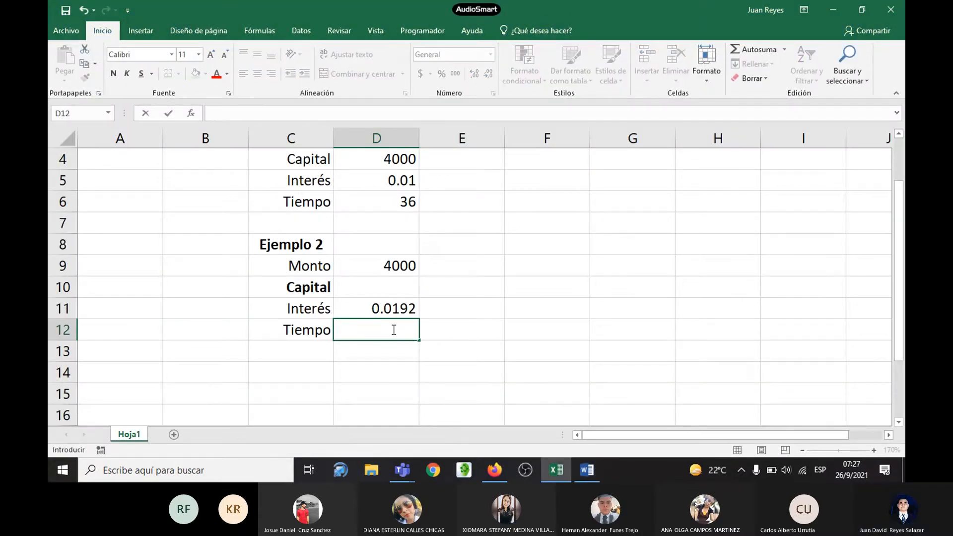
text(5)
key(Return)
click(393, 329)
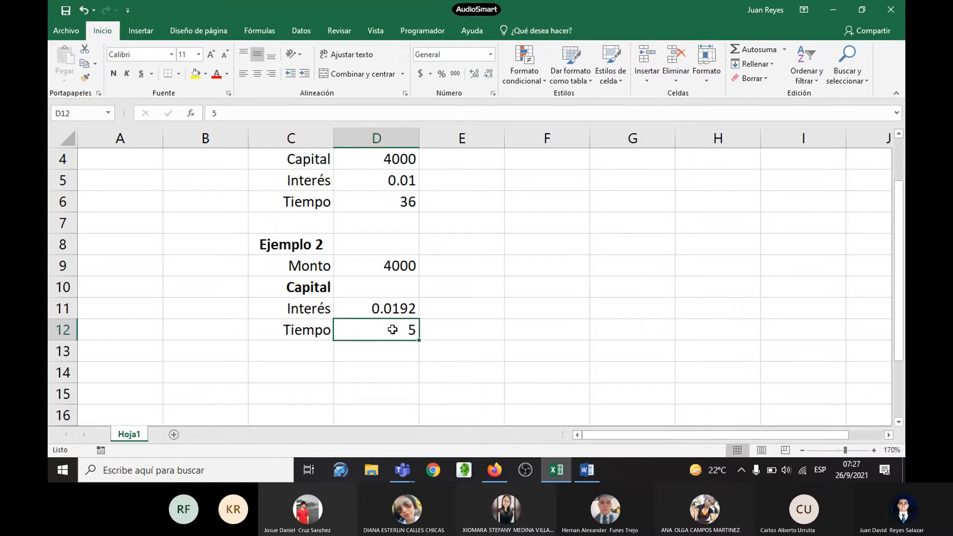
Step: Review the capital formula in the Word handout and begin Ejemplo 2's Capital formula in Excel cell D10 as =D9*(1+D11)
click(391, 281)
key(alt+Tab)
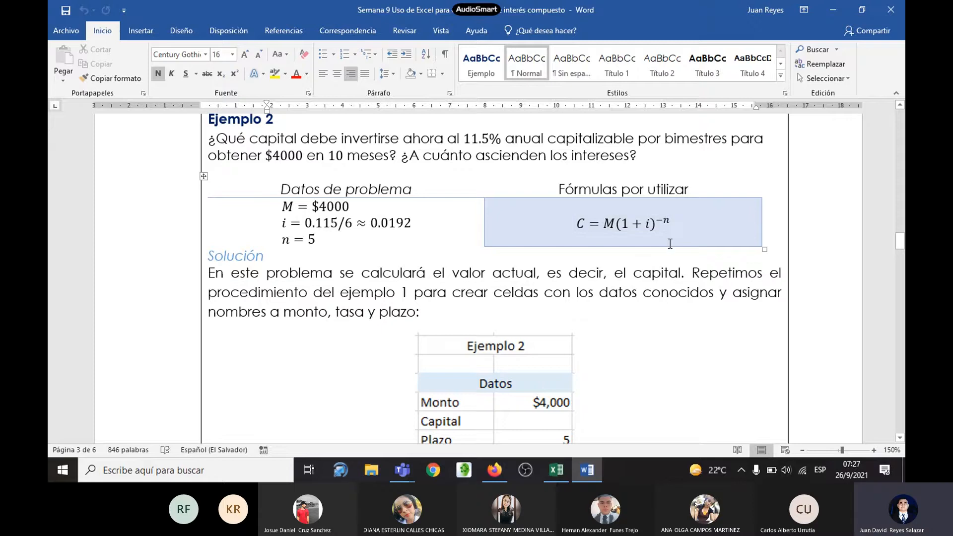
key(alt+Tab)
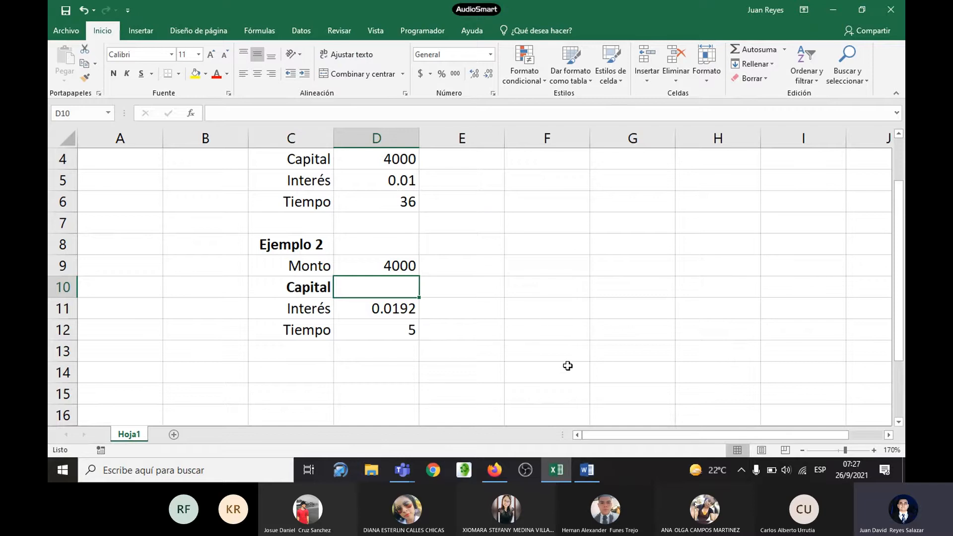
text(=)
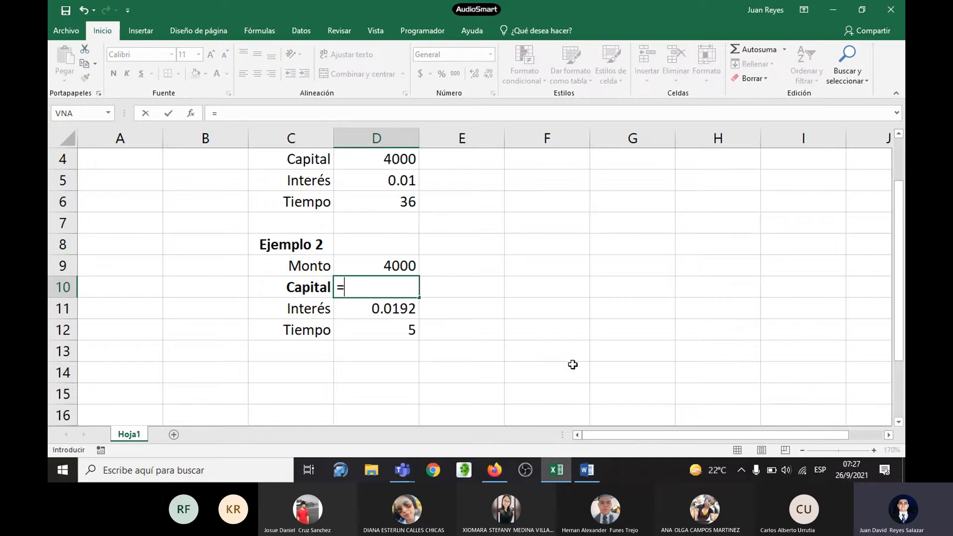
click(408, 266)
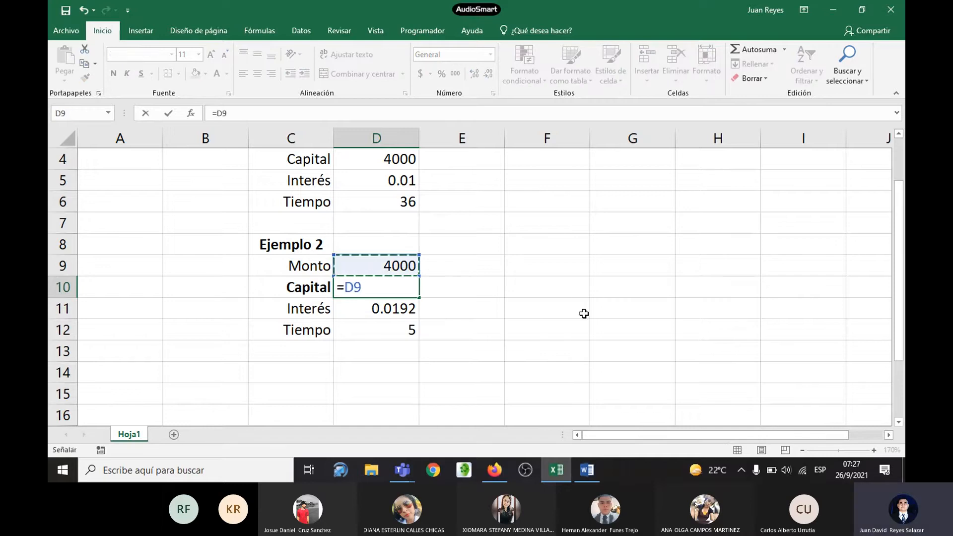
text(*(1+)
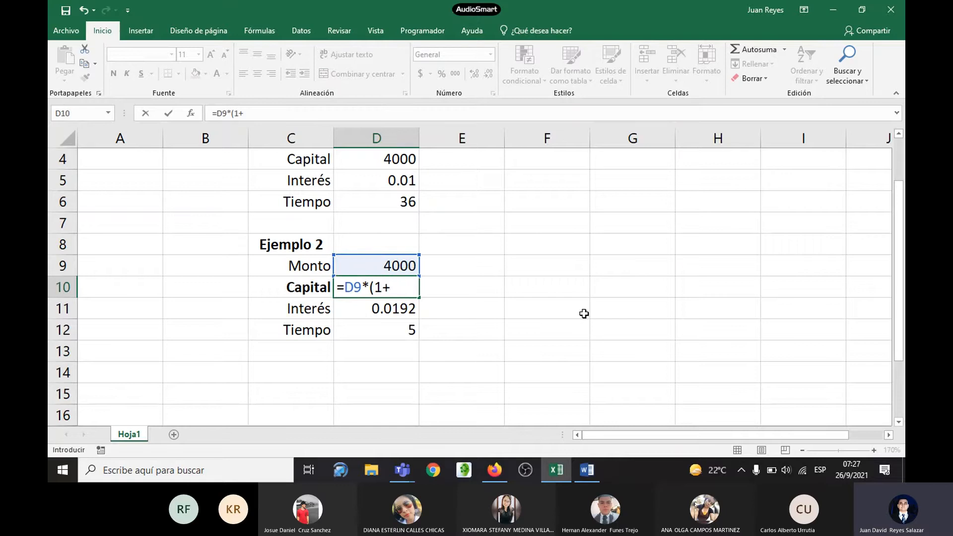
click(402, 314)
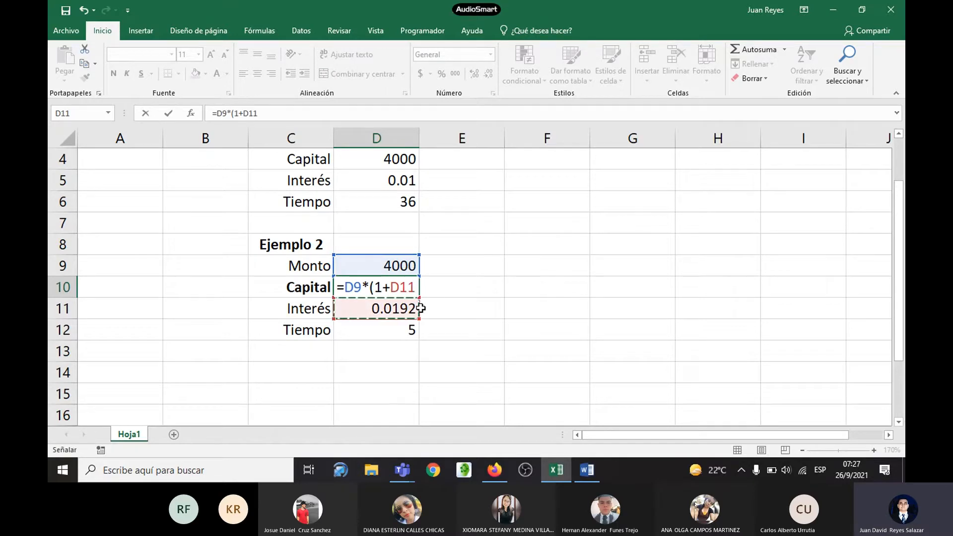
text())
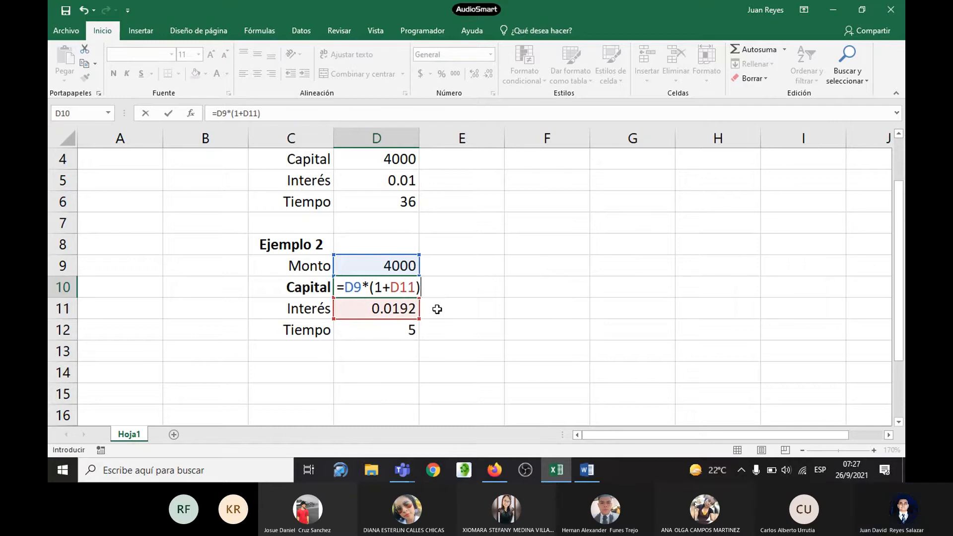
Step: Copy the ^ symbol stored in cell E2 for use as the exponent operator
scroll(430, 265, up, 1)
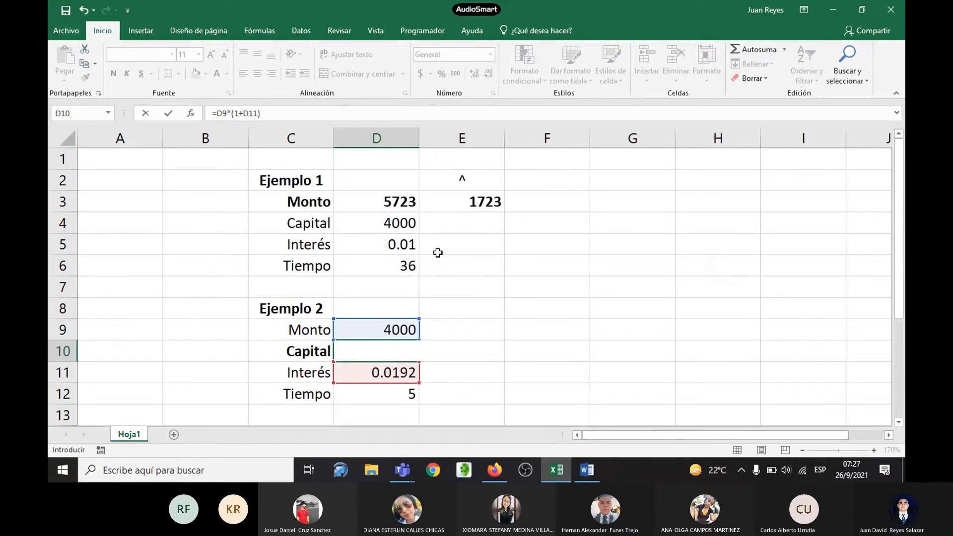
double_click(461, 180)
double_click(463, 180)
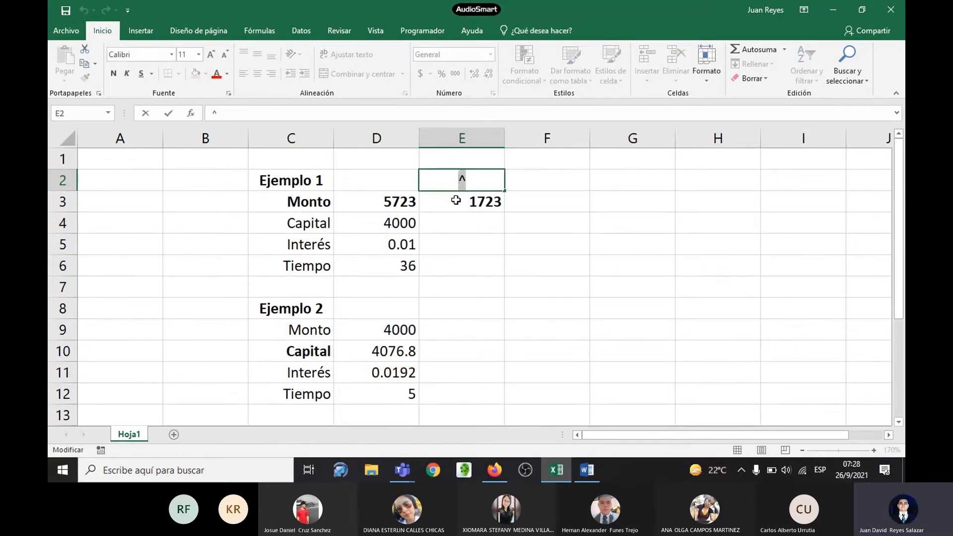
scroll(427, 253, down, 3)
scroll(404, 234, up, 2)
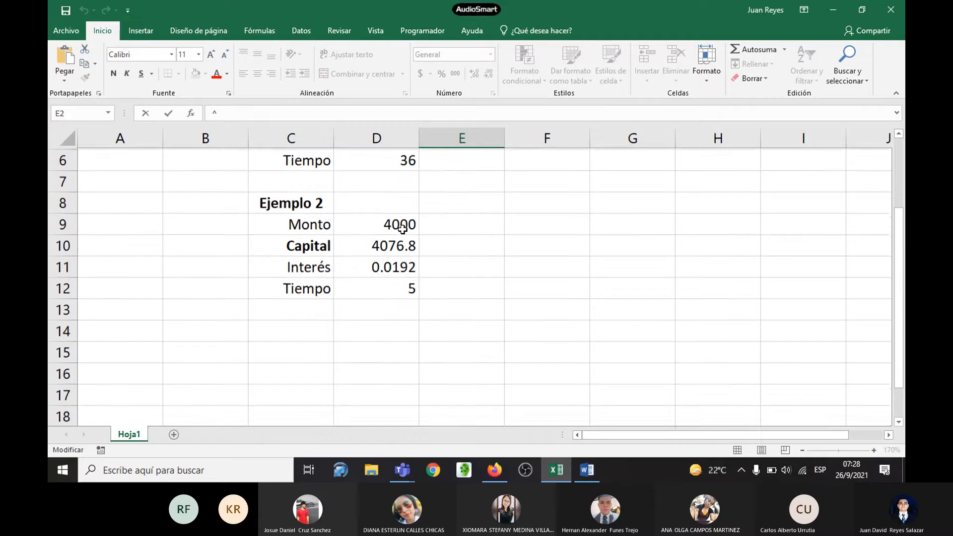
Step: Extend the Capital formula in cell D10 with the negative exponent so it reads =D9*(1+D11)^(-D12)
double_click(400, 291)
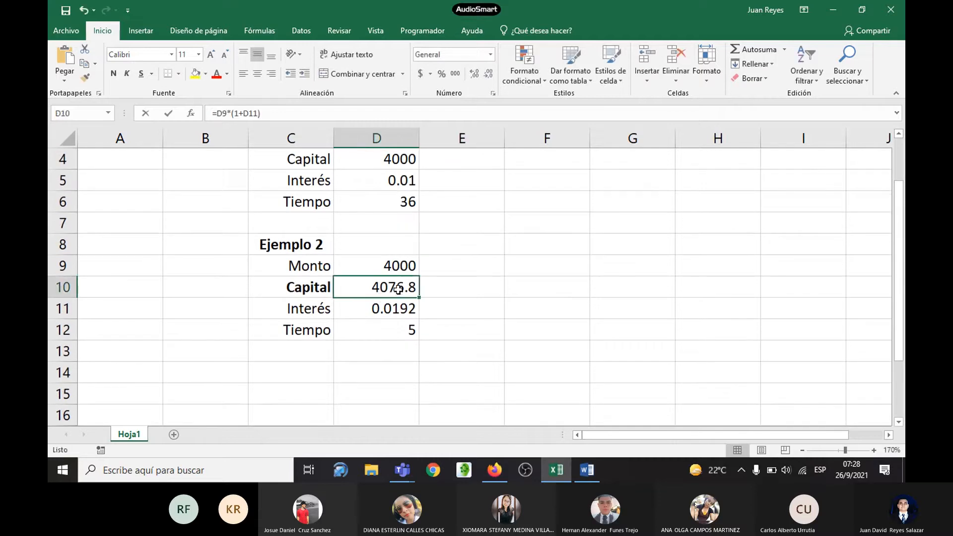
click(426, 287)
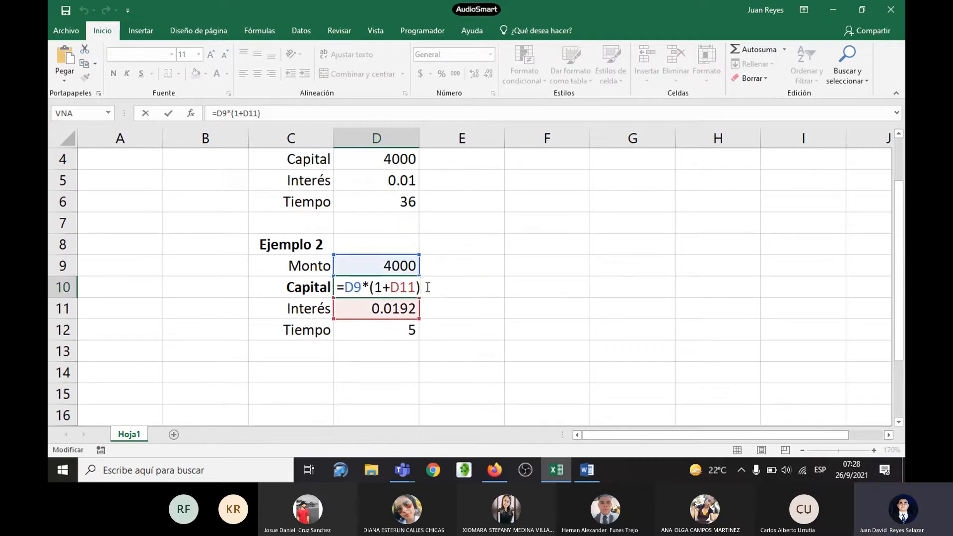
text(^(-)
click(408, 330)
text(=)
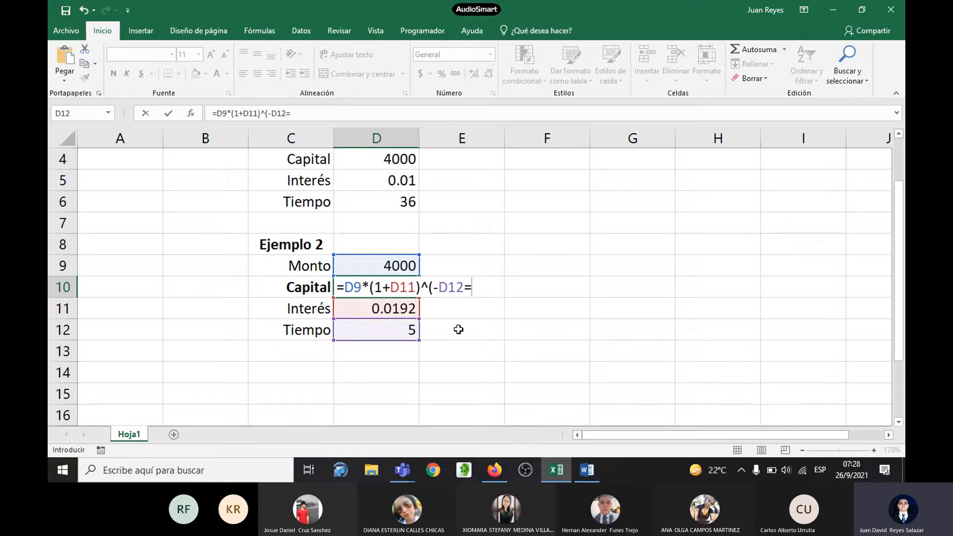
key(BackSpace)
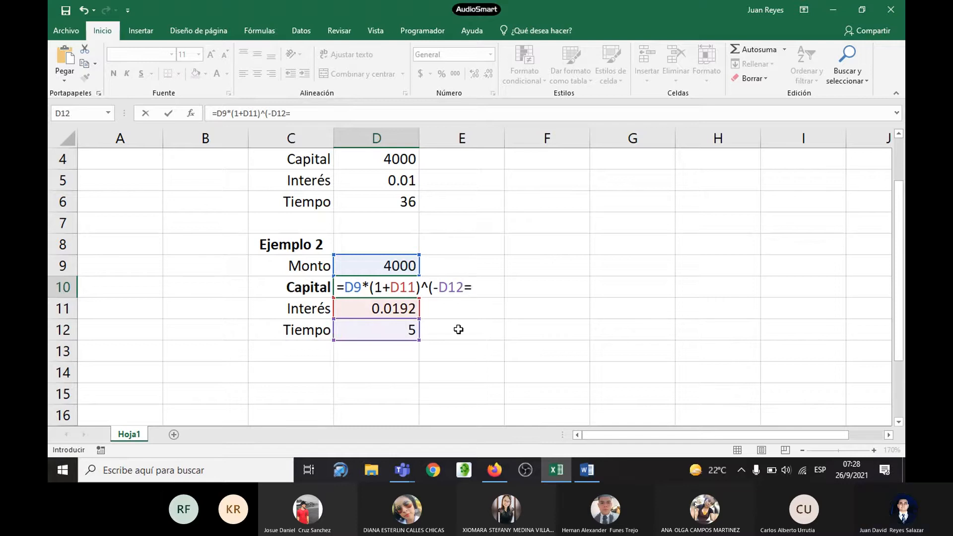
key(BackSpace)
text())
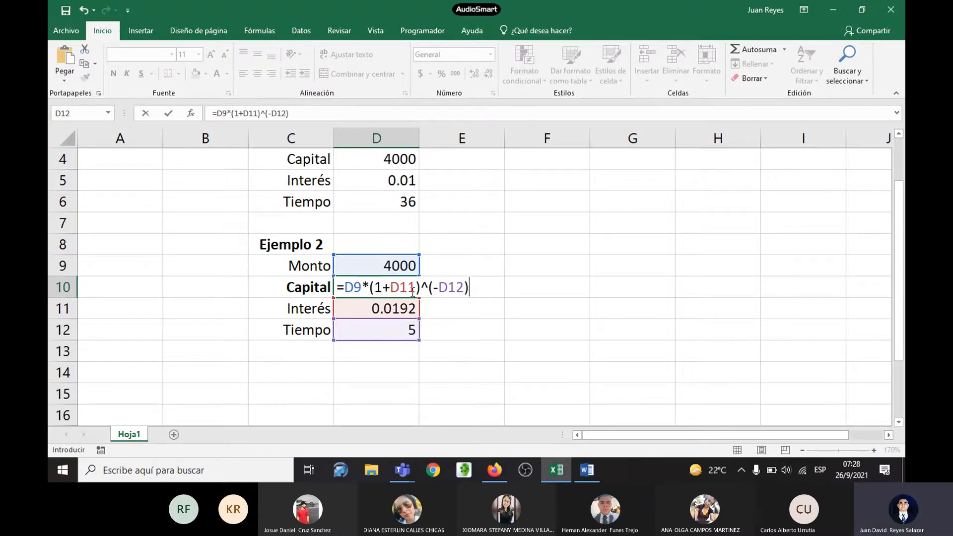
Step: Switch to the Word handout and compare the Capital formula with Ejemplo 2's stated formula and worked Datos table
key(alt+Tab)
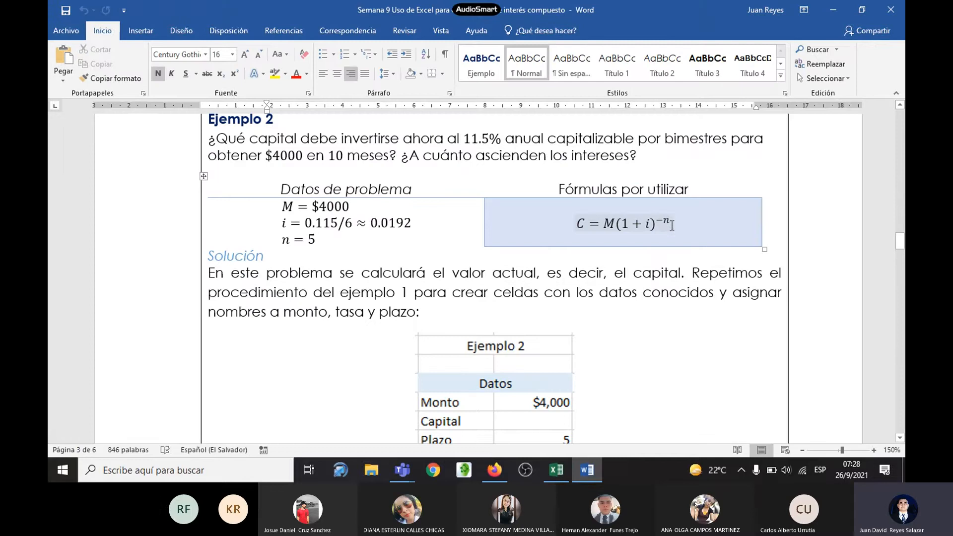
key(alt+Tab)
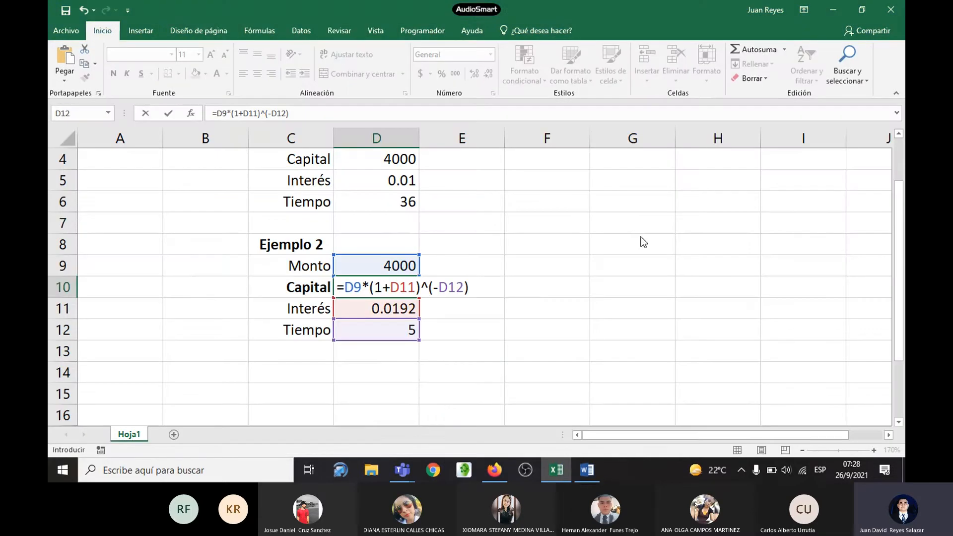
key(alt+Tab)
scroll(587, 267, down, 3)
scroll(587, 267, down, 5)
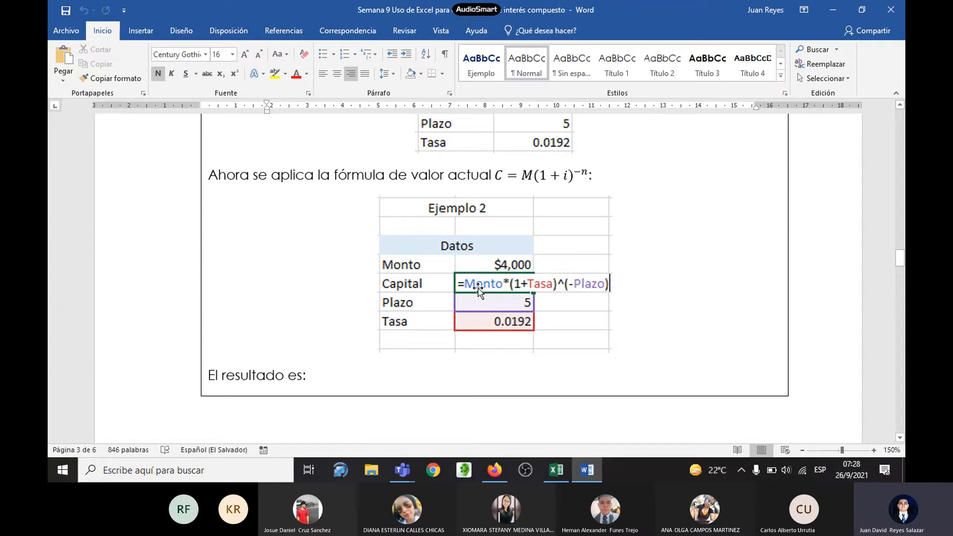
scroll(492, 280, up, 1)
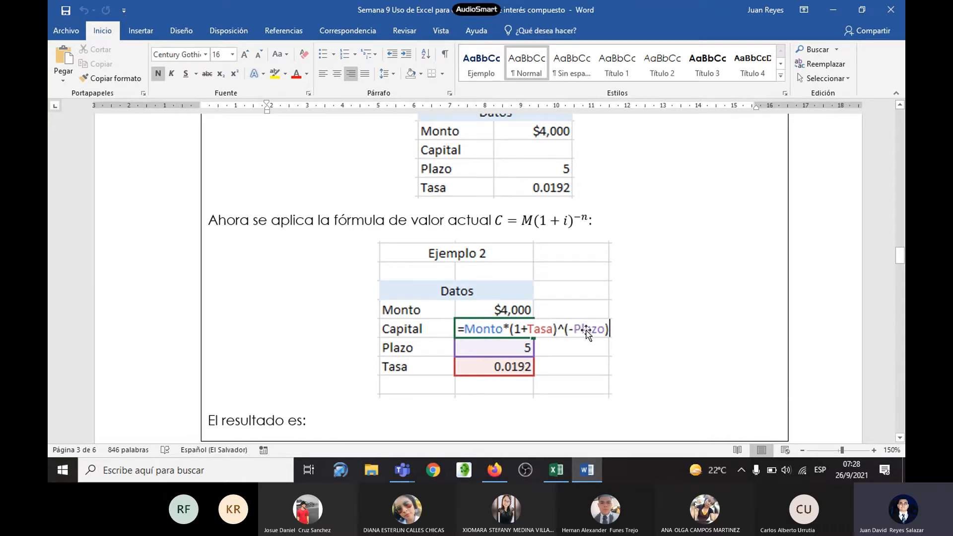
Step: Return to Excel, commit the Capital formula in cell D10, and format its result in bold with no decimals
scroll(576, 308, up, 1)
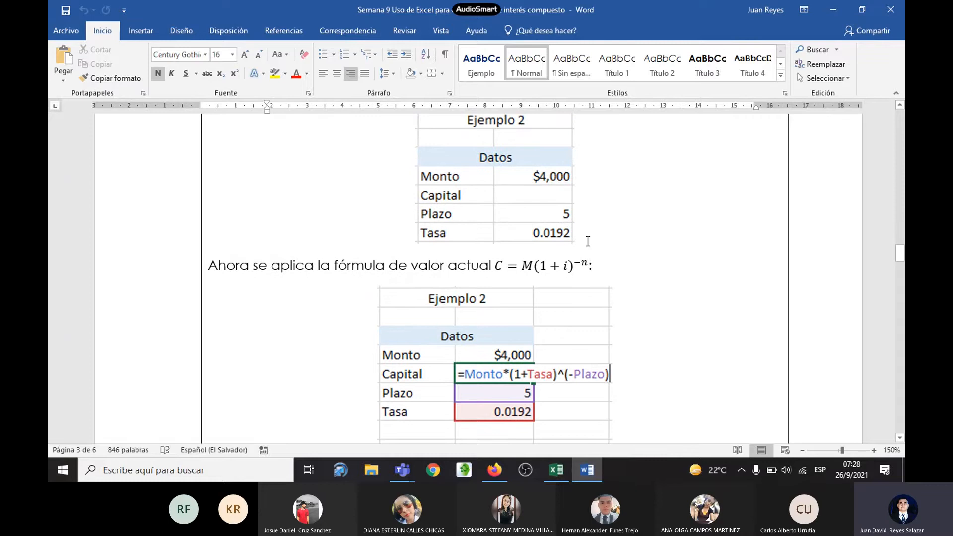
key(alt+Tab)
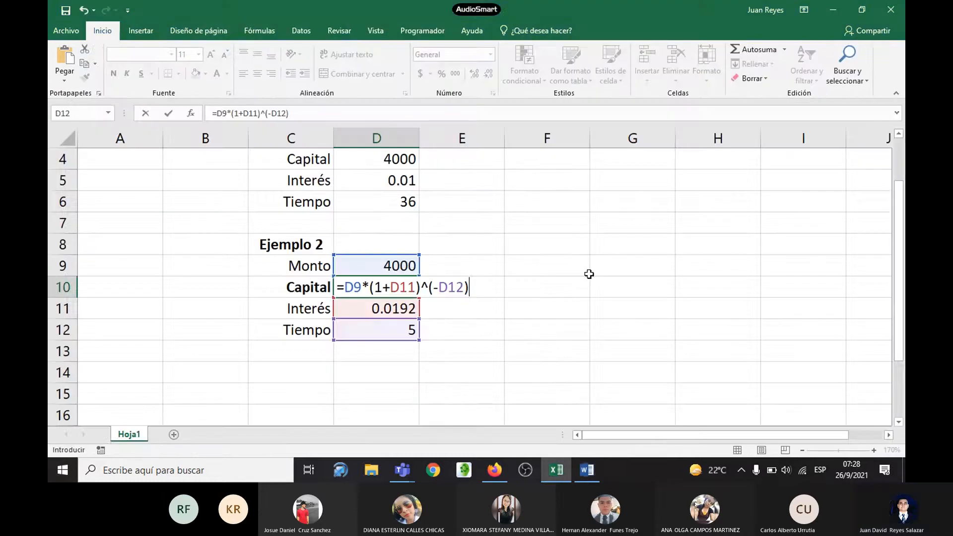
key(Return)
click(406, 286)
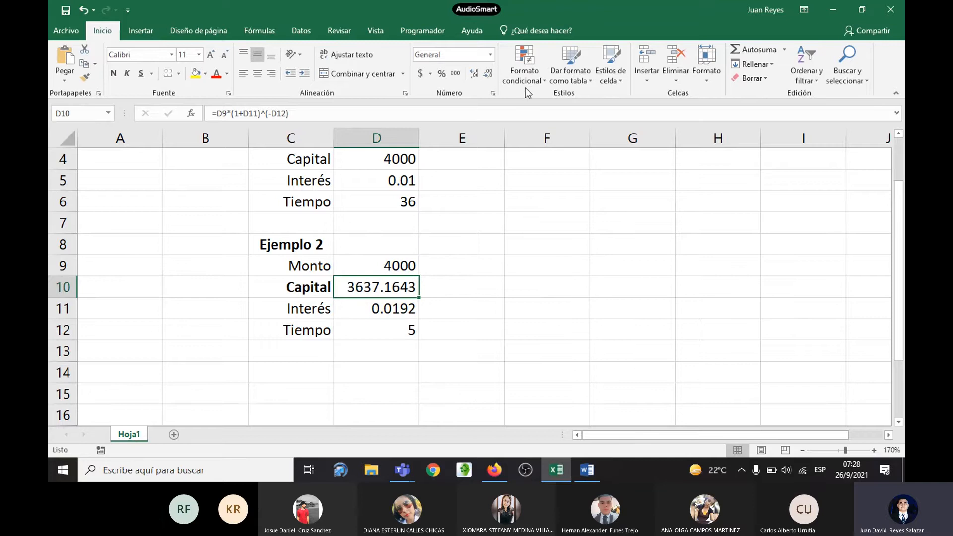
click(491, 76)
click(490, 77)
click(490, 76)
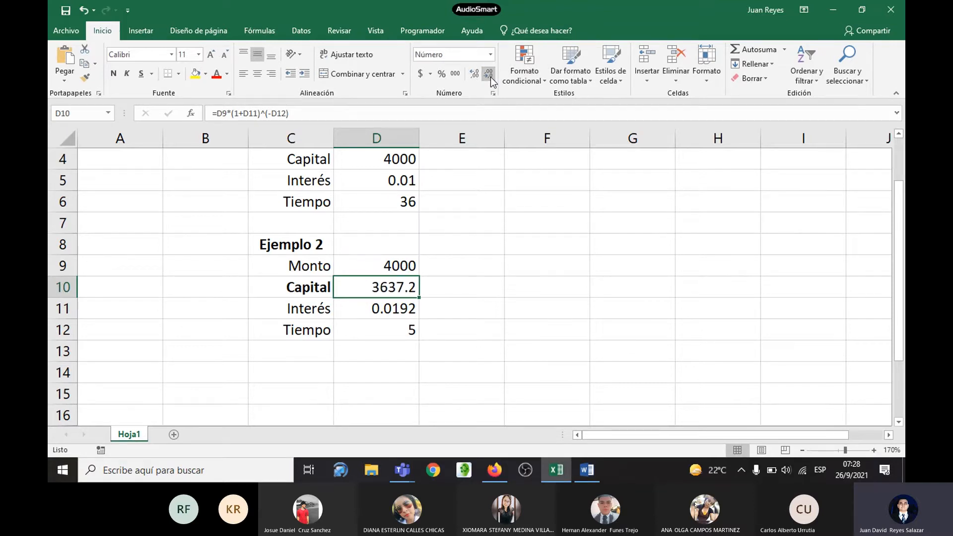
click(490, 77)
key(ctrl+n)
Step: Switch to the Word handout and compare the calculated Capital with Ejemplo 2's result table and formula
key(alt+Tab)
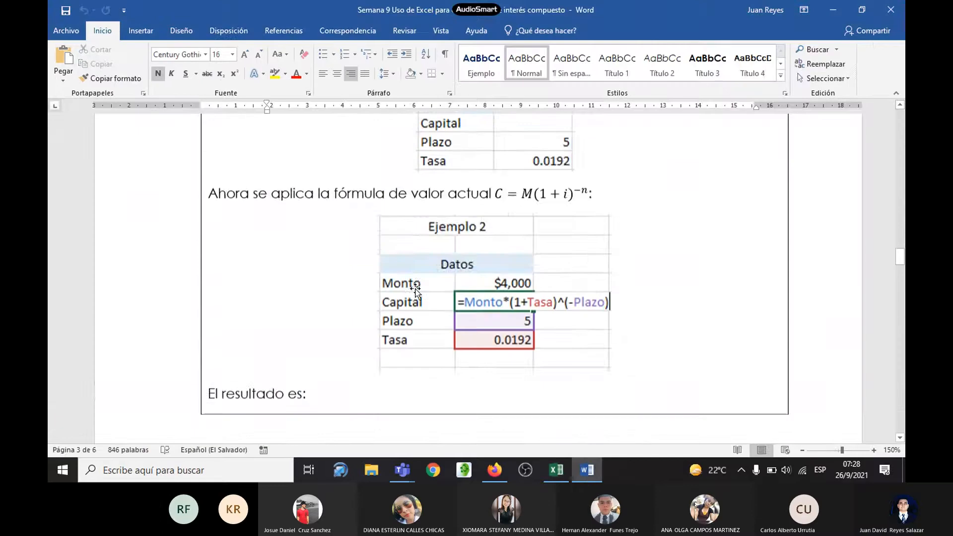
scroll(447, 293, down, 7)
scroll(449, 289, down, 3)
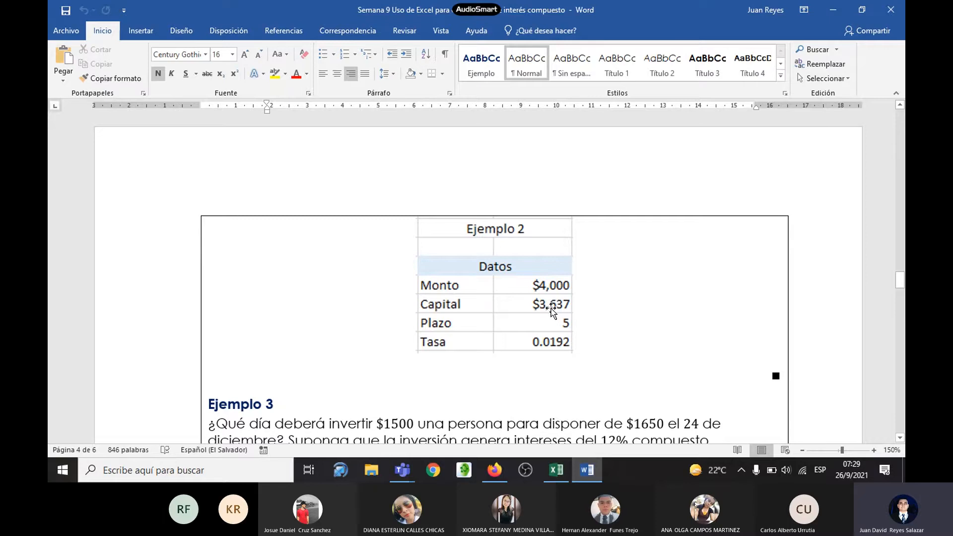
scroll(543, 312, up, 8)
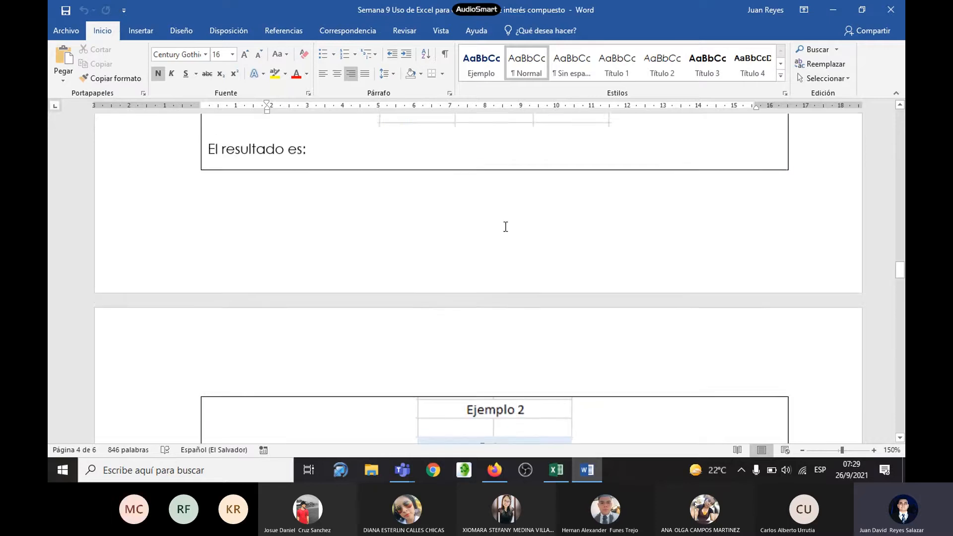
scroll(500, 287, down, 8)
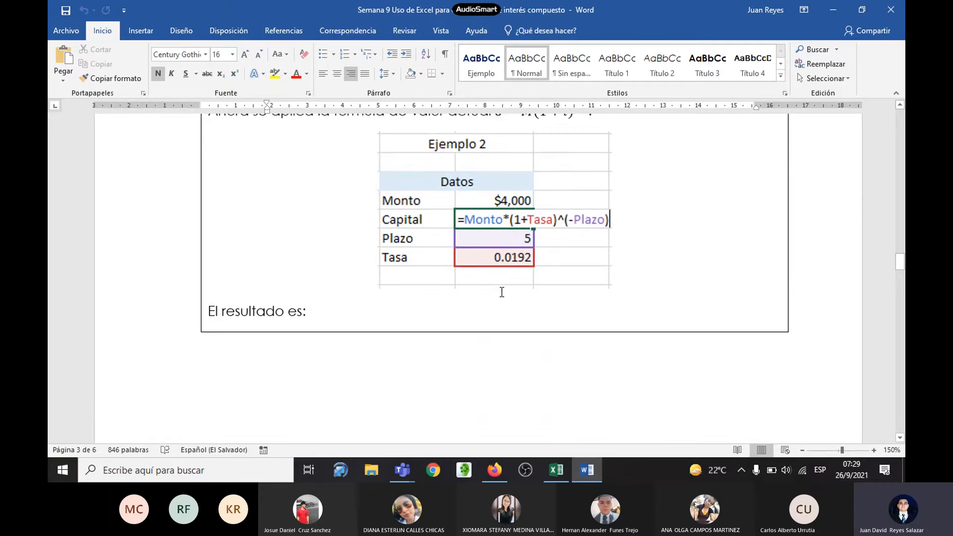
Step: Return to Excel and review the negative-exponent Capital formula in cell D10
key(alt+Tab)
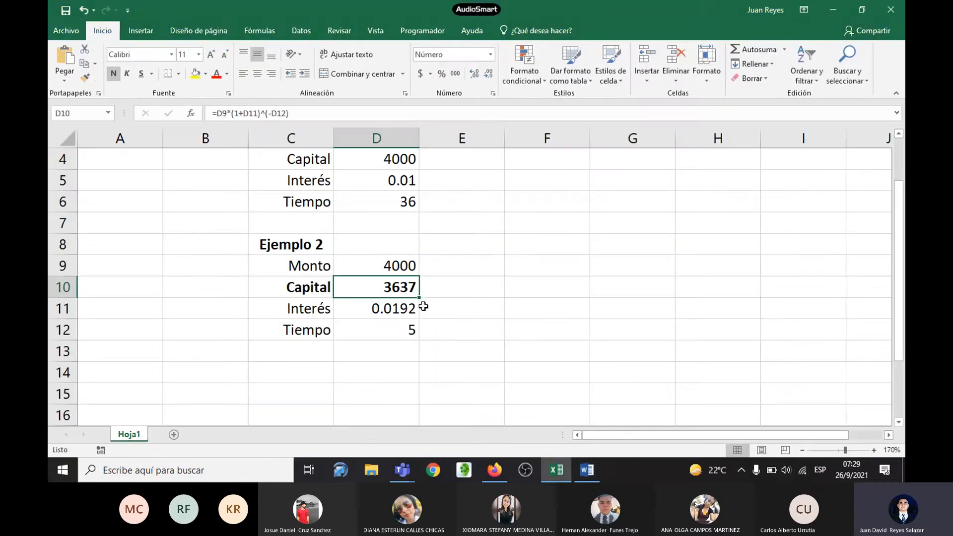
click(488, 296)
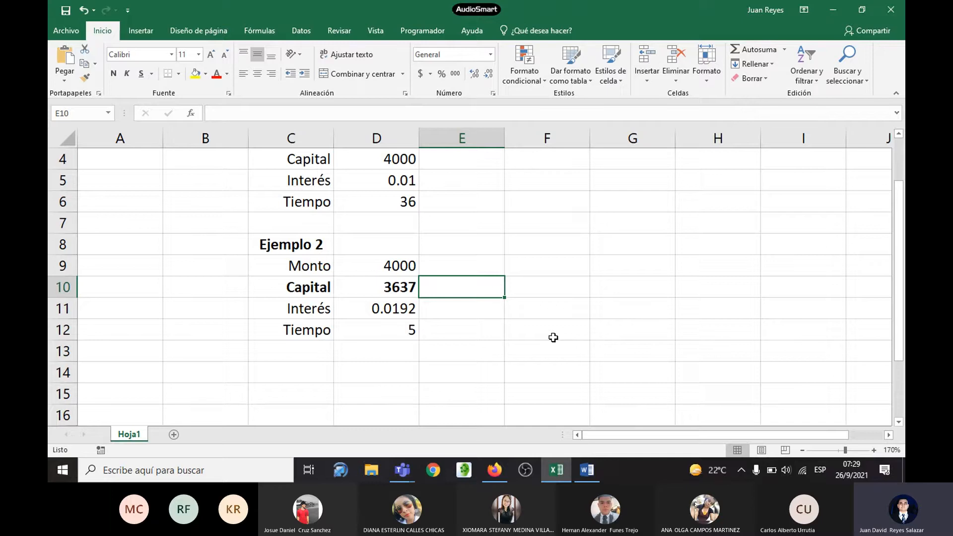
click(407, 288)
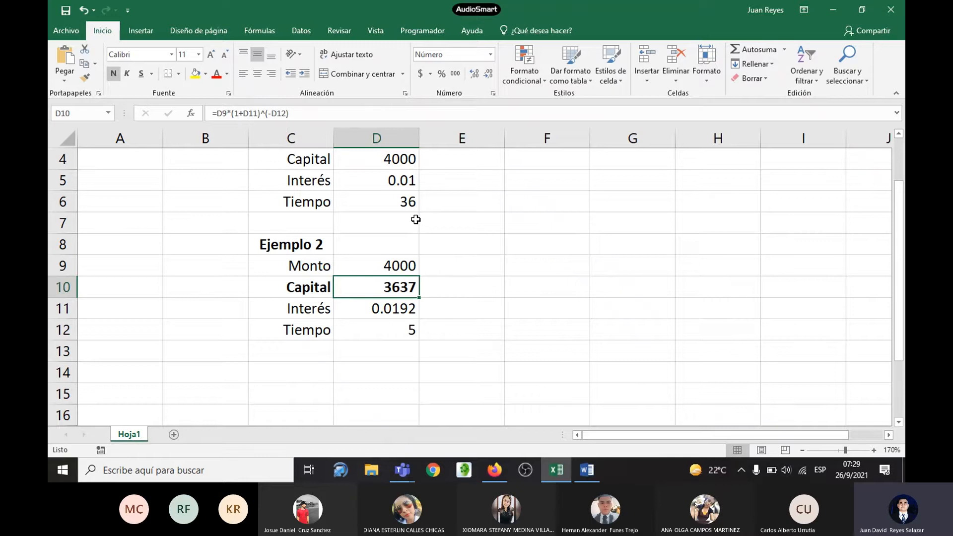
key(F2)
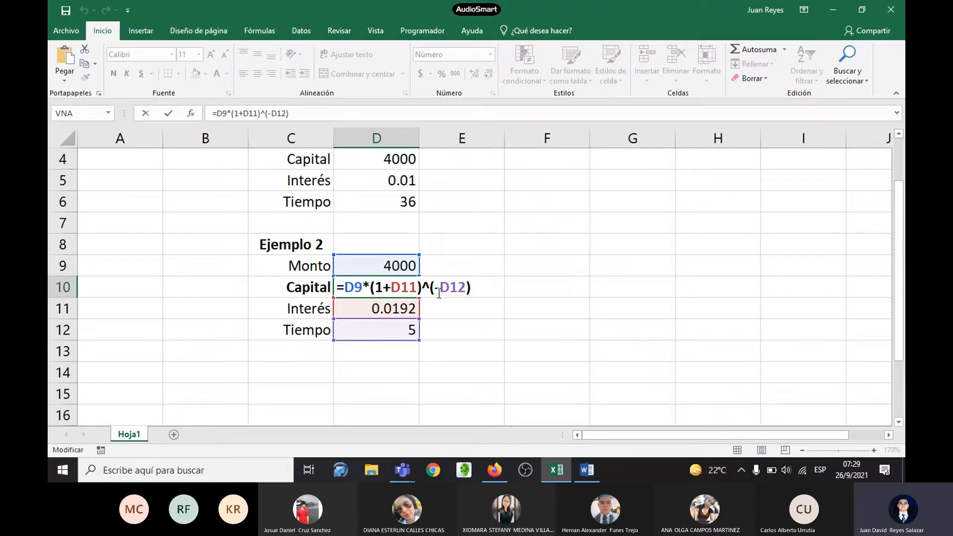
key(ctrl+Return)
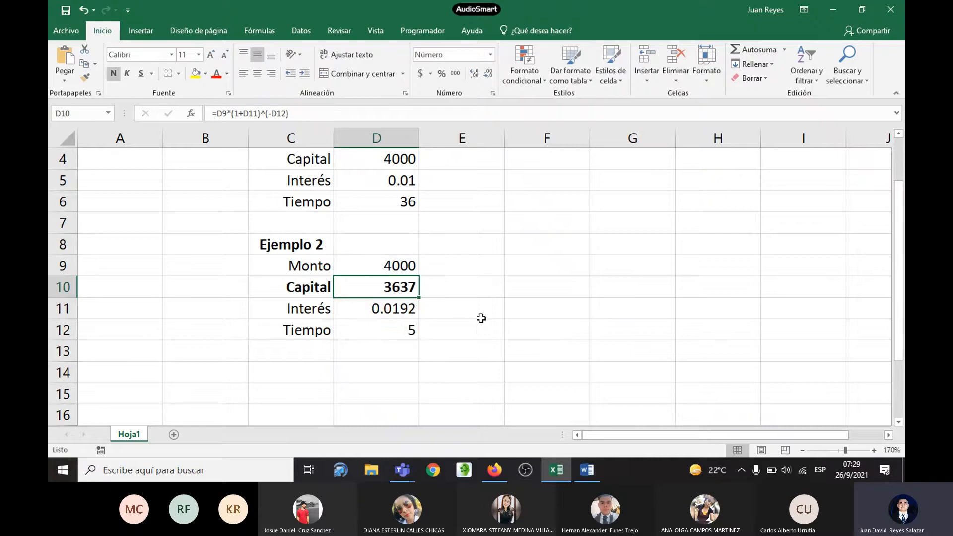
Step: Build an alternative Capital formula by division in cell E10 as =D9/(1+D11)^D12
click(458, 292)
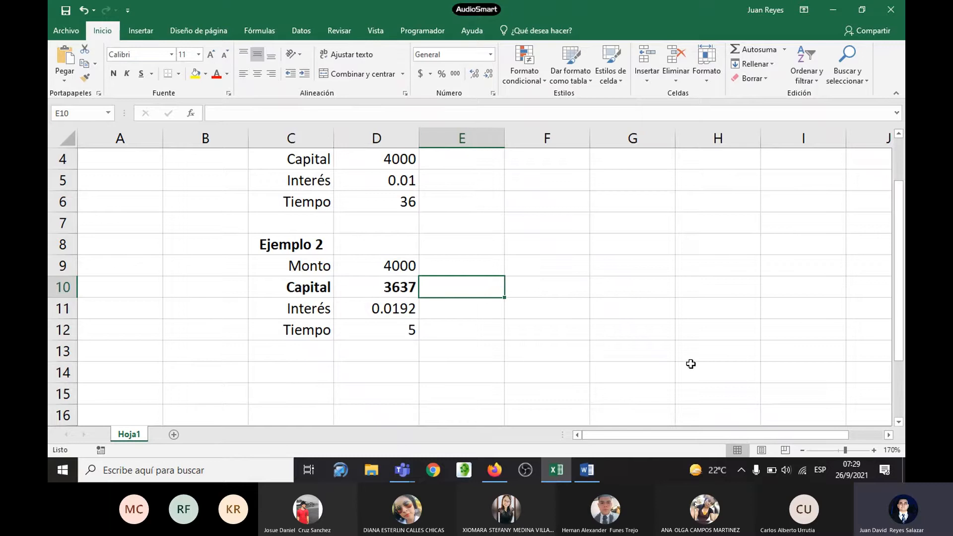
text(=)
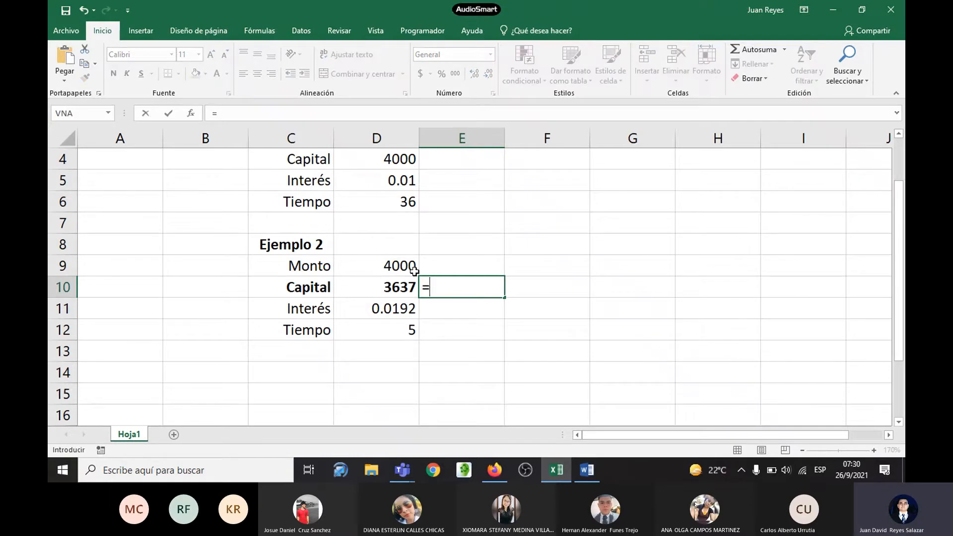
click(414, 271)
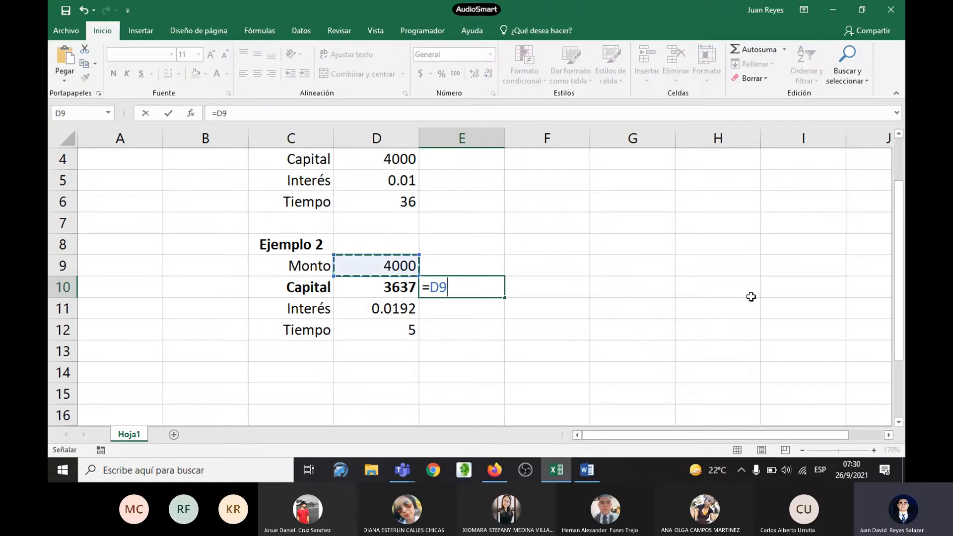
text(/()
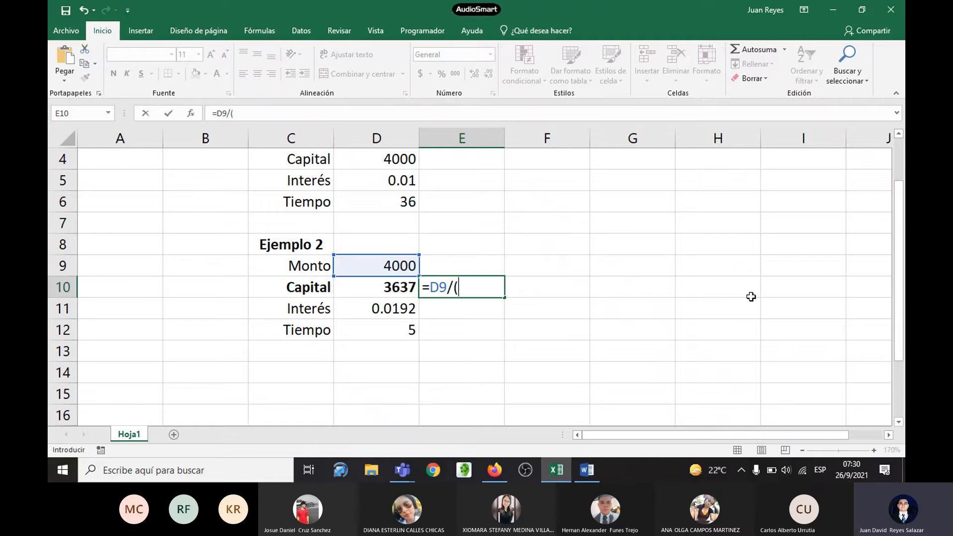
text(1+)
click(393, 309)
text())
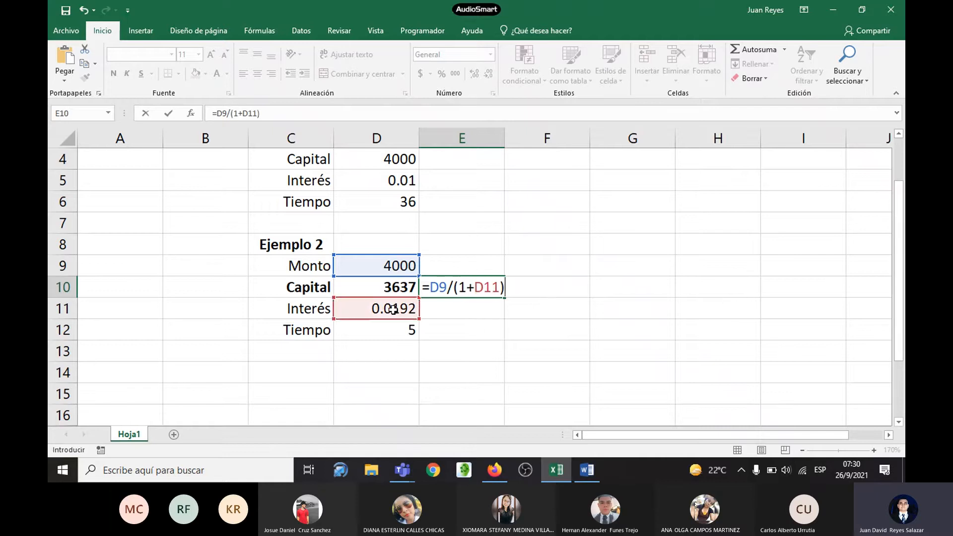
text(^)
click(400, 332)
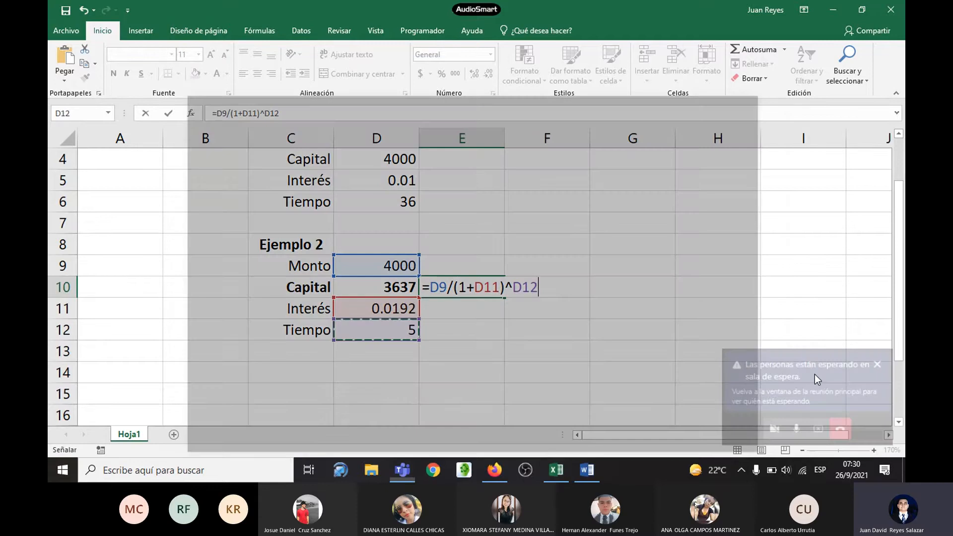
Step: Open the Teams meeting window to attend to the people in the waiting room and minimize it again
click(814, 374)
click(444, 296)
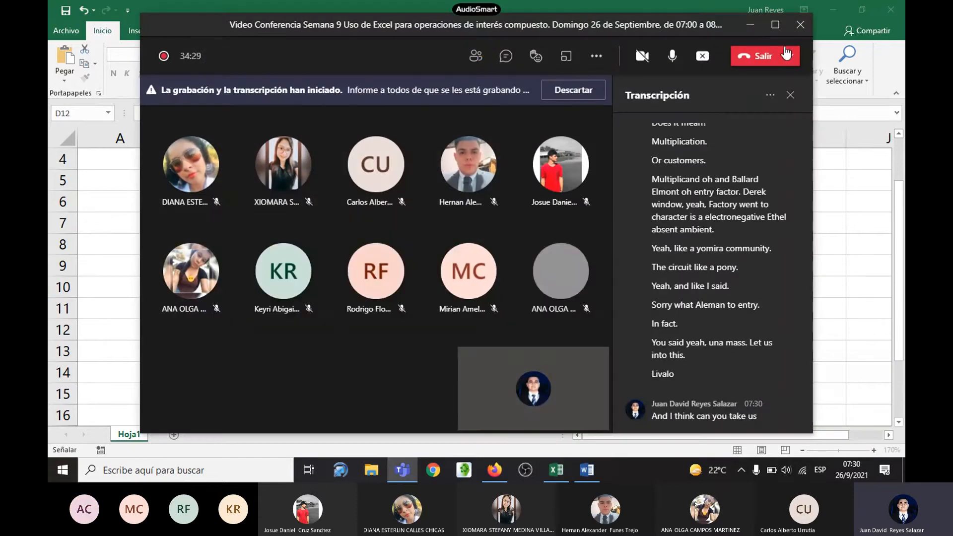
click(749, 27)
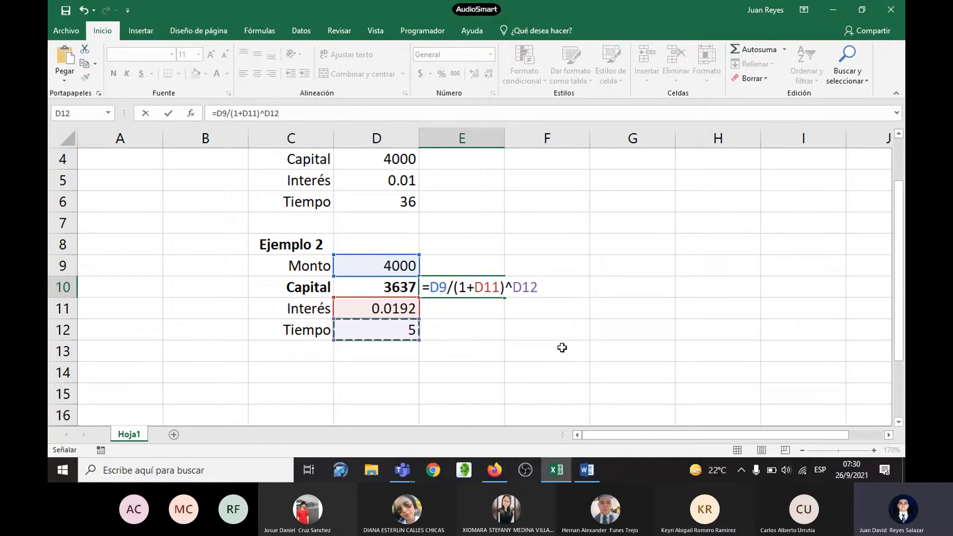
Step: Commit the division formula in cell E10 and format its result in bold with no decimals
key(Return)
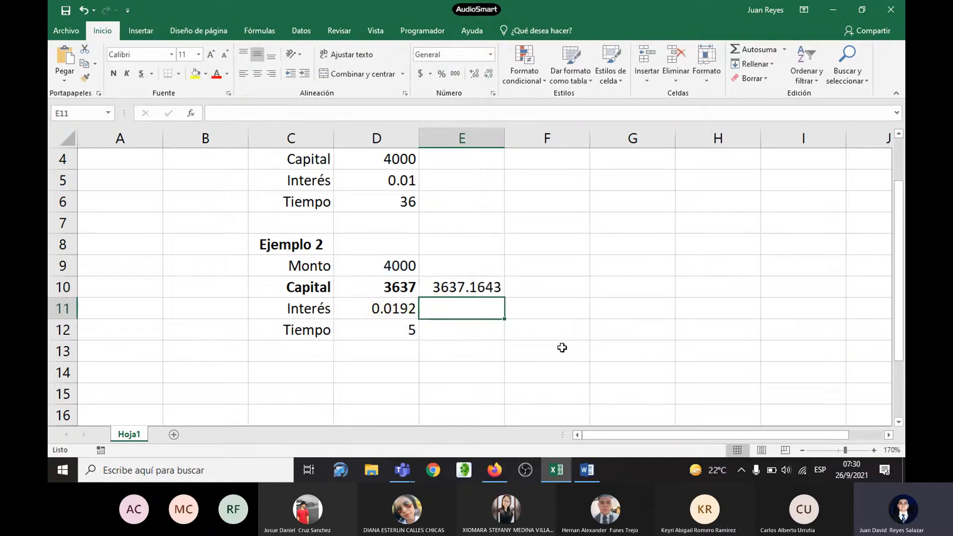
click(480, 290)
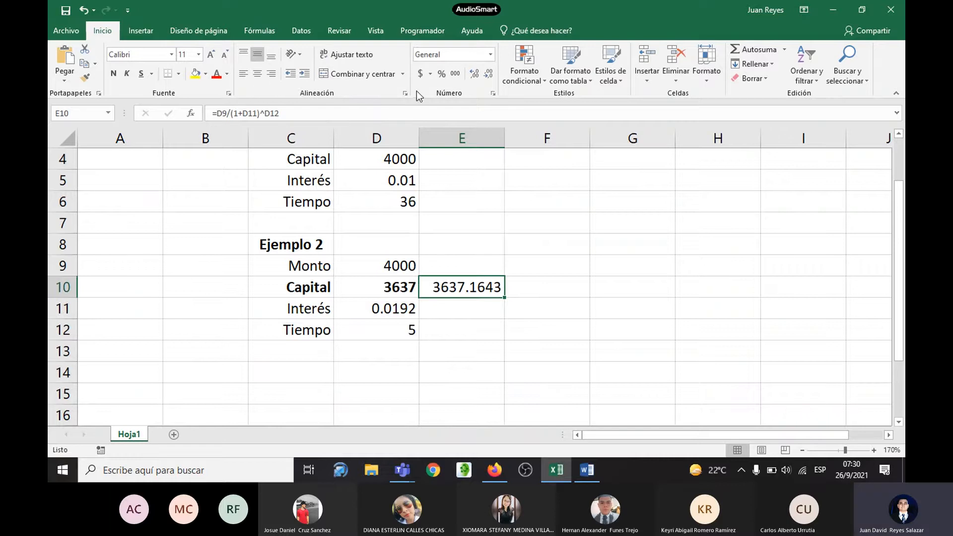
click(489, 74)
click(489, 74)
click(489, 74)
click(489, 74)
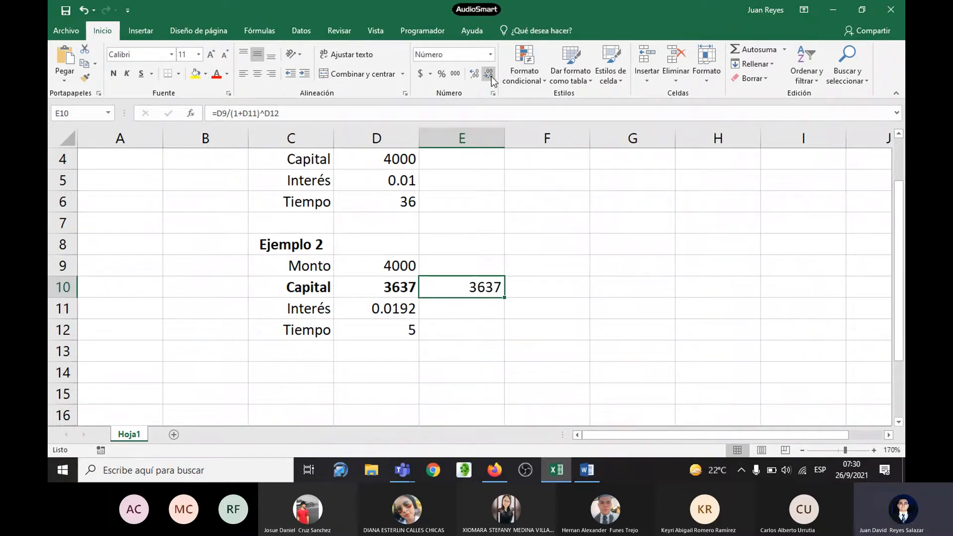
click(114, 74)
Step: Examine and compare the two Capital formulas in cells D10 and E10, leaving both unchanged
click(392, 286)
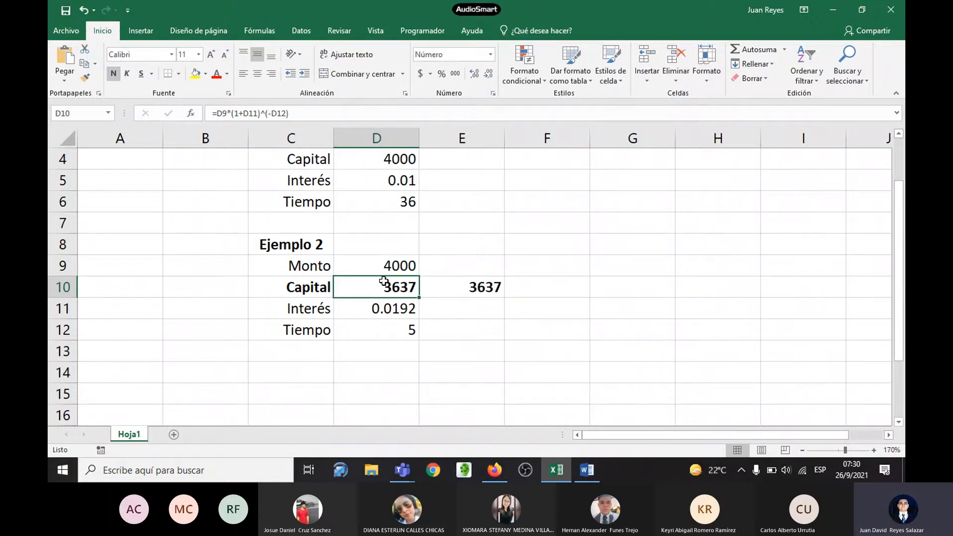
double_click(383, 281)
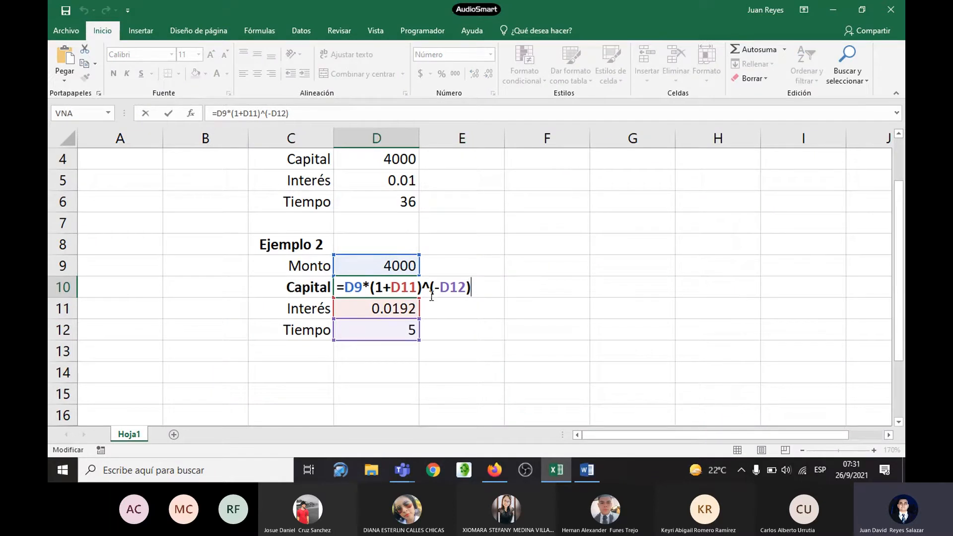
key(Escape)
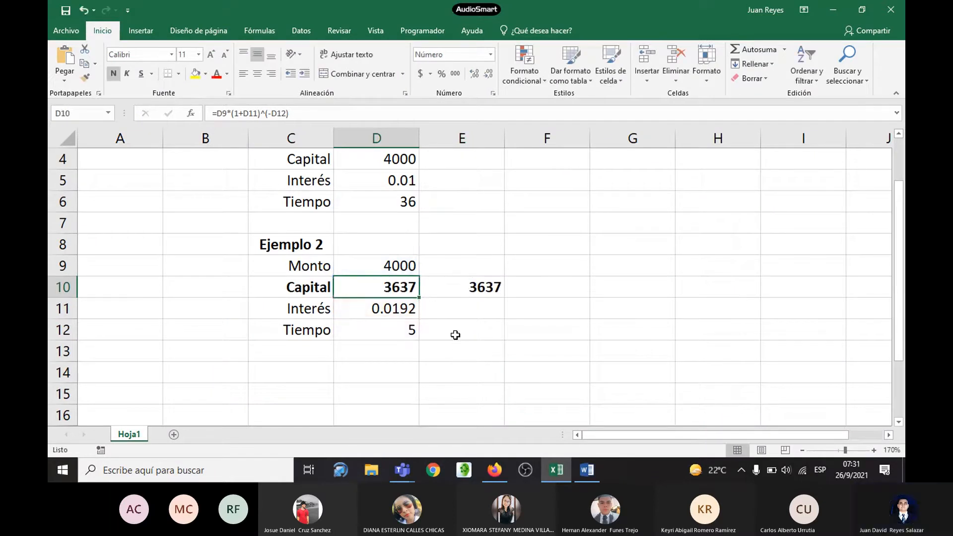
click(472, 288)
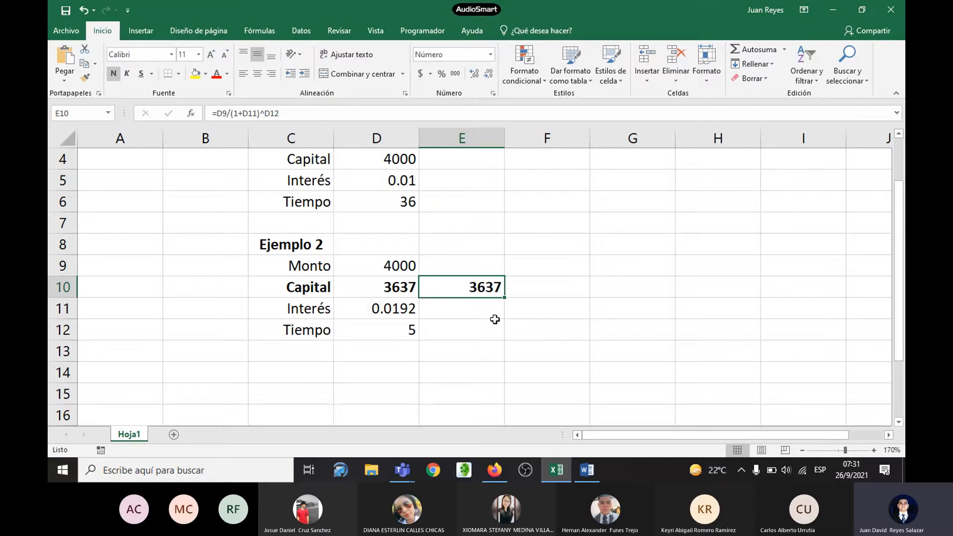
key(F2)
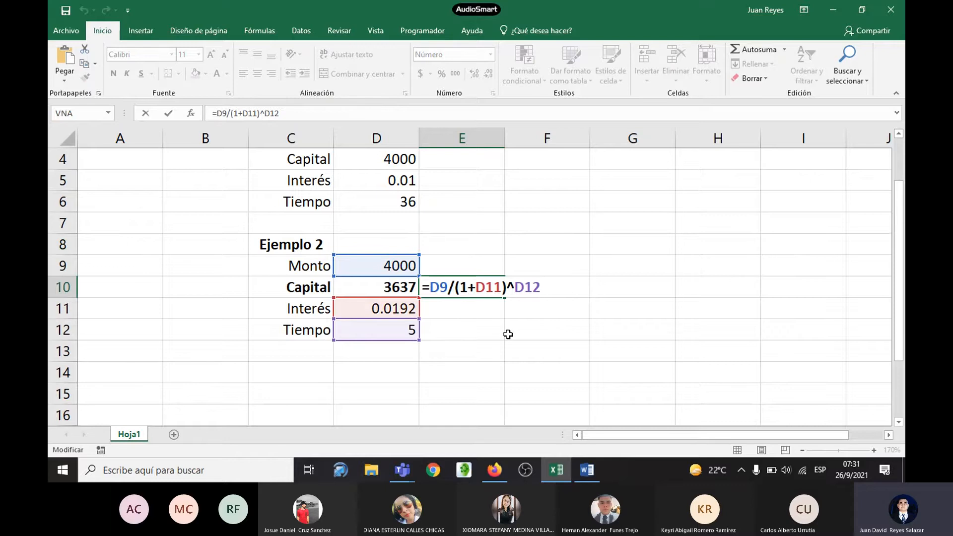
key(Return)
drag(402, 293, 444, 289)
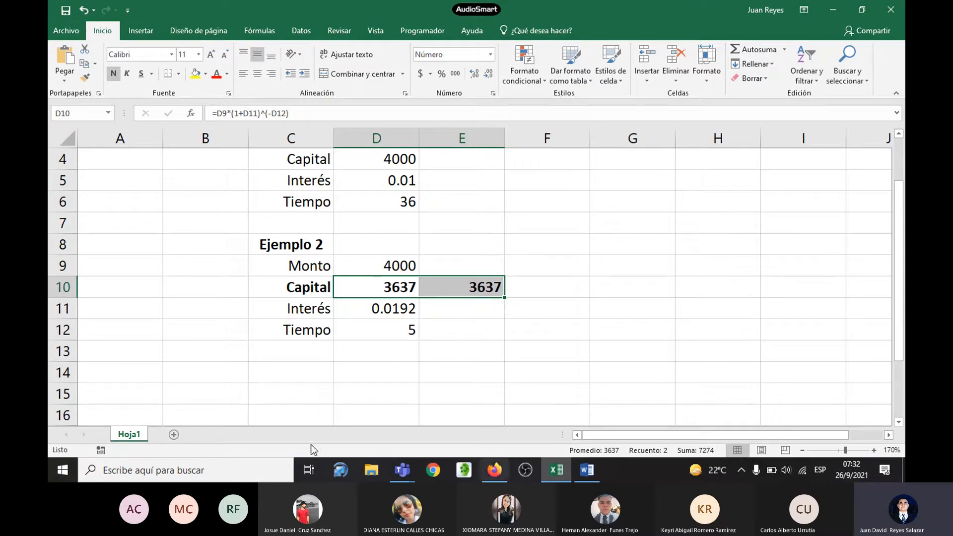
click(471, 282)
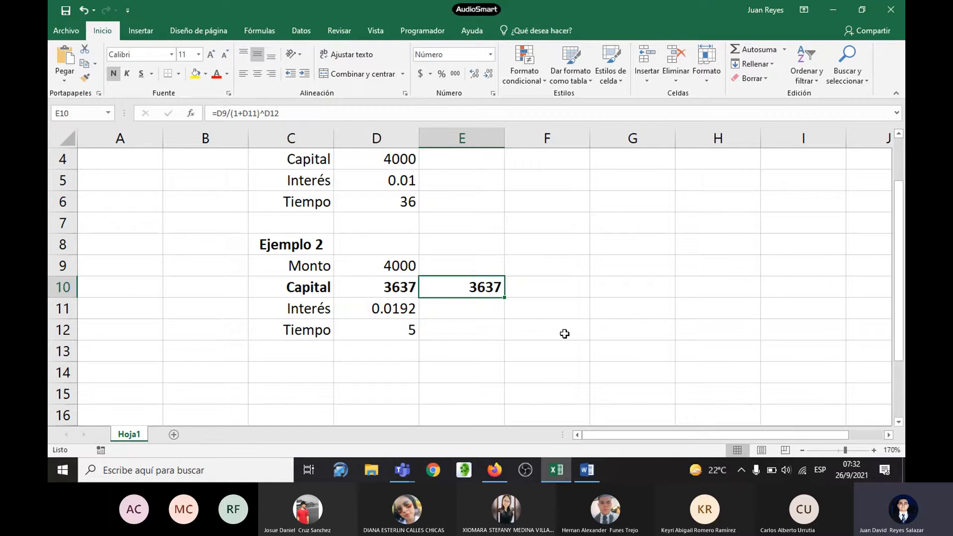
key(F2)
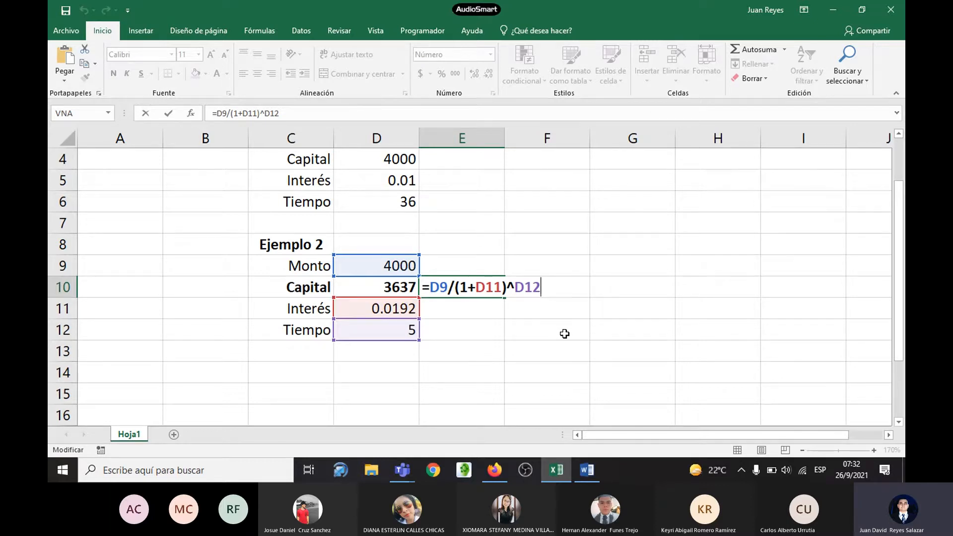
key(ctrl+Return)
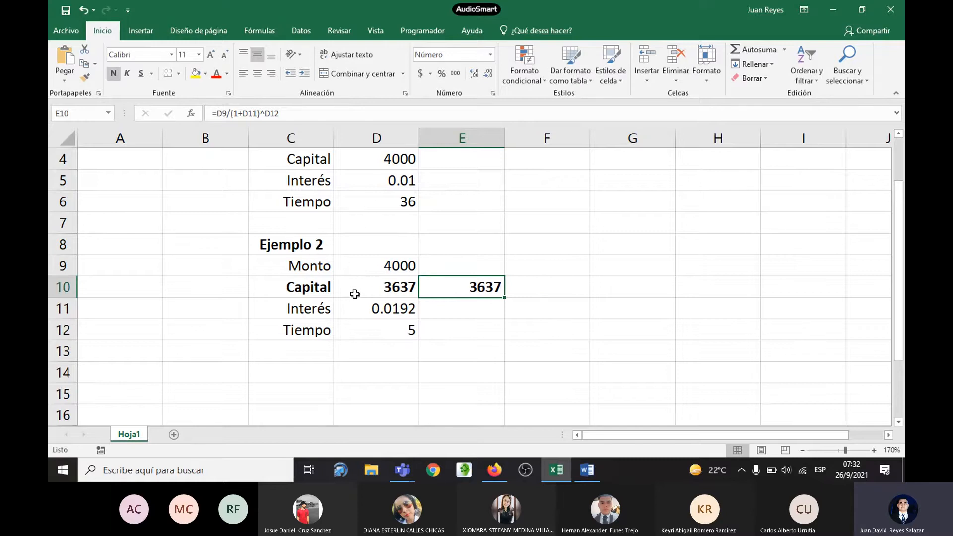
Step: Switch to Firefox and check the BigBlueButton window
key(alt+Tab)
click(496, 468)
click(497, 476)
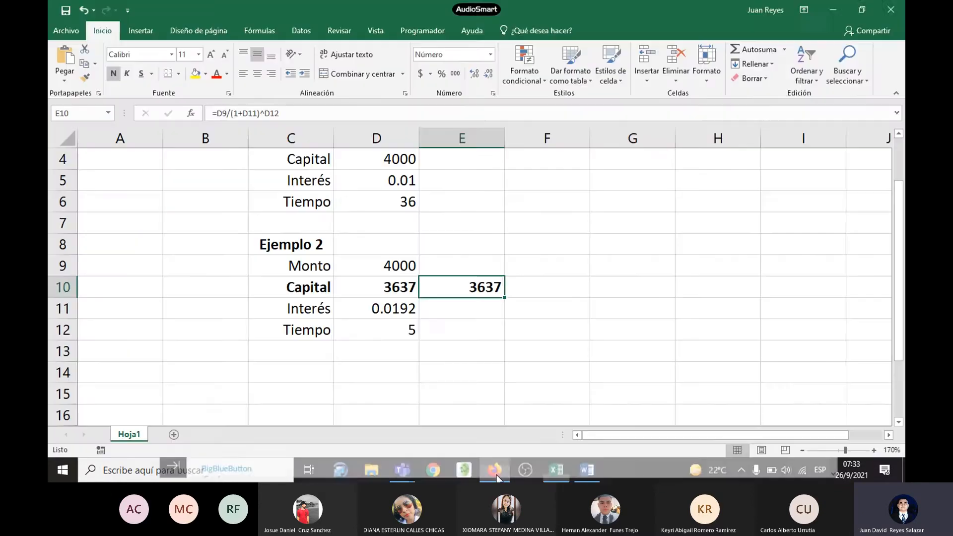
Step: Review Ejemplo 2's statement, data and formula in the Word handout against the Capital cells D10 and E10 in Excel
click(586, 470)
scroll(504, 226, down, 4)
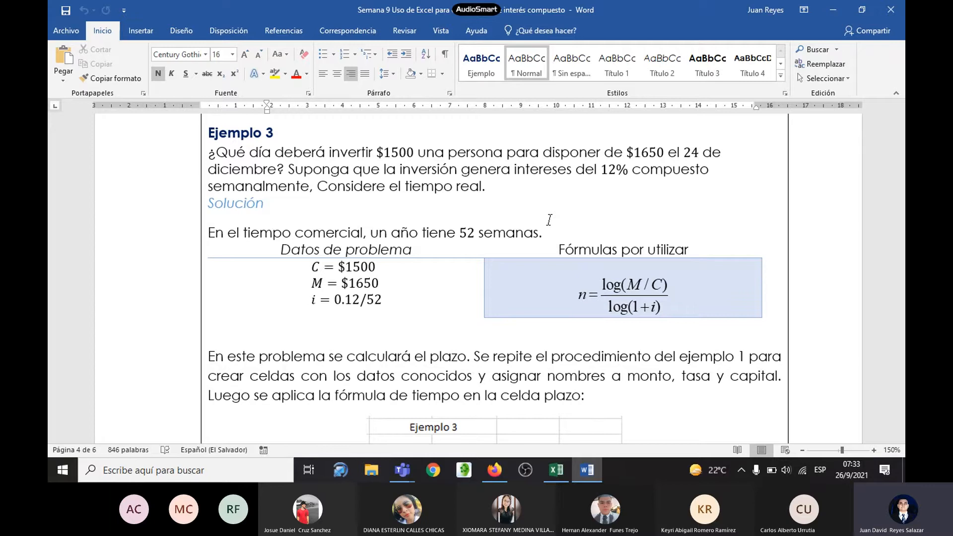
scroll(512, 228, up, 5)
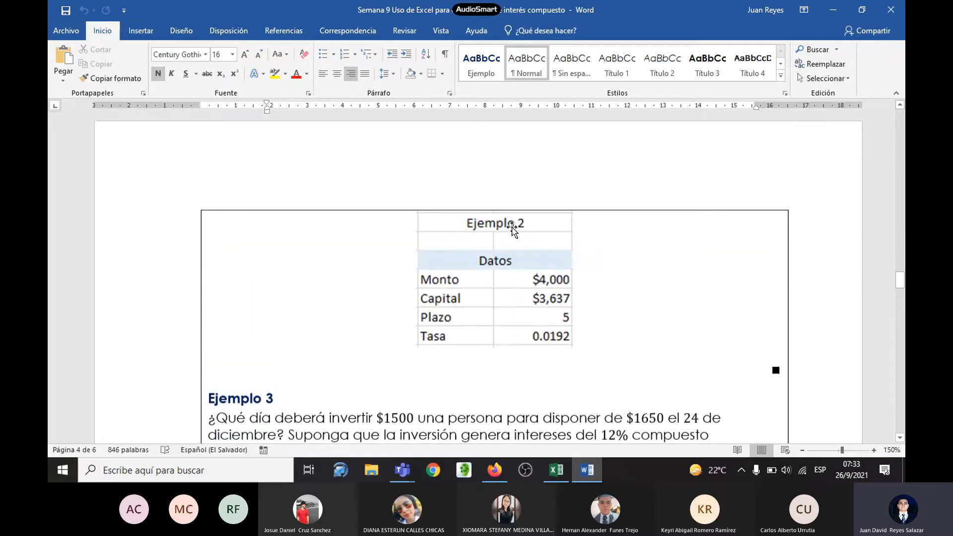
scroll(512, 229, up, 15)
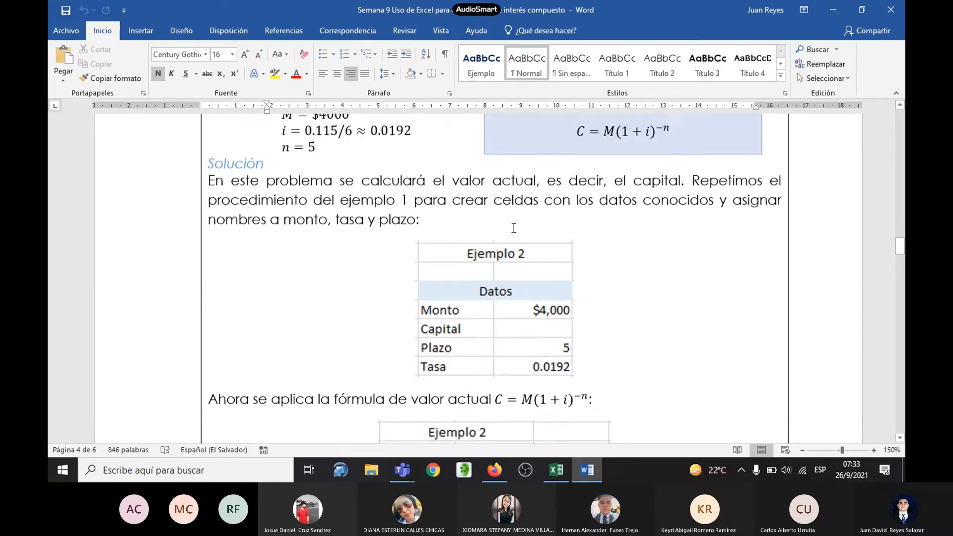
scroll(513, 229, up, 4)
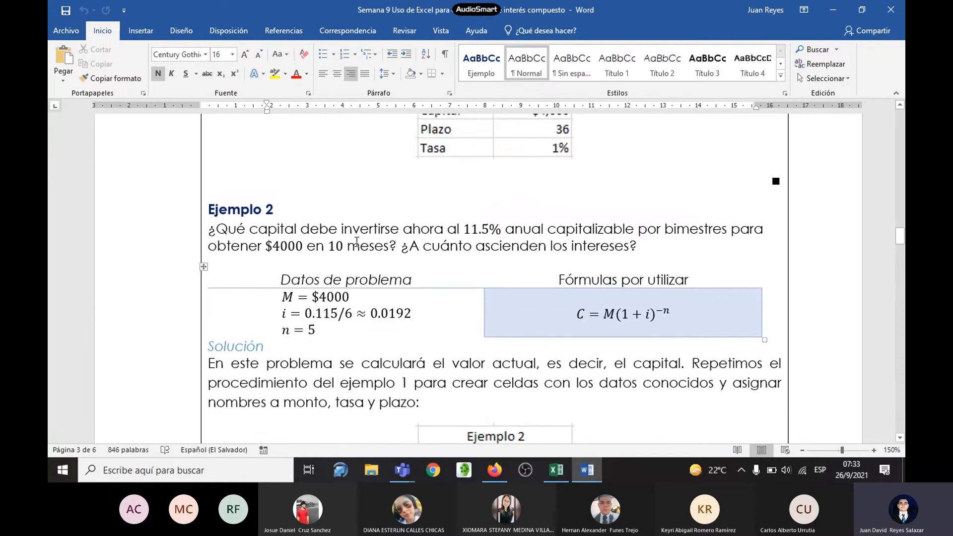
key(alt+Tab)
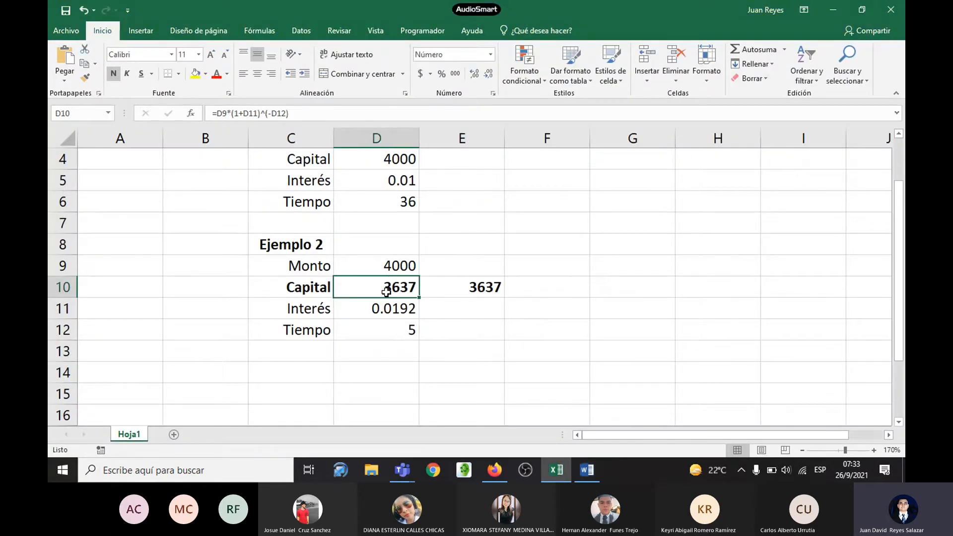
key(alt+Tab)
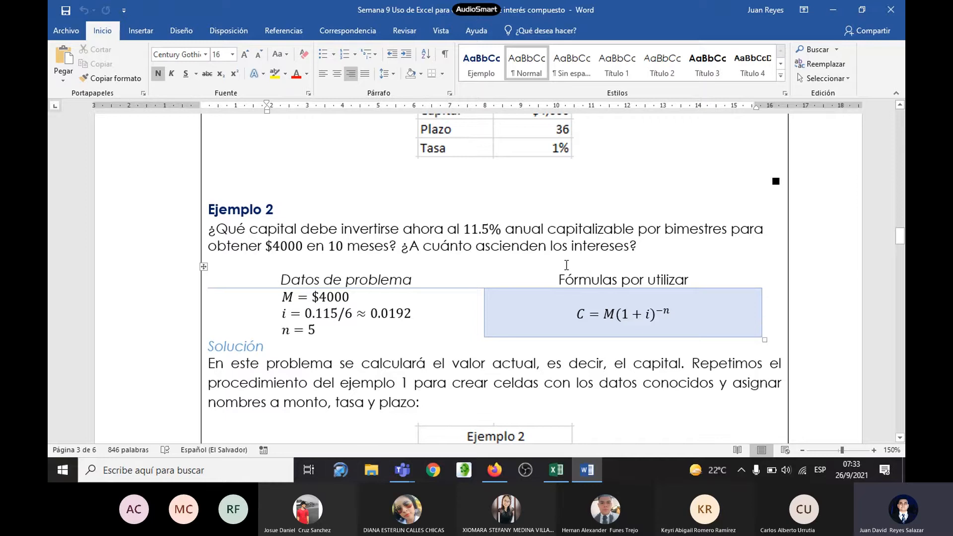
key(alt+Tab)
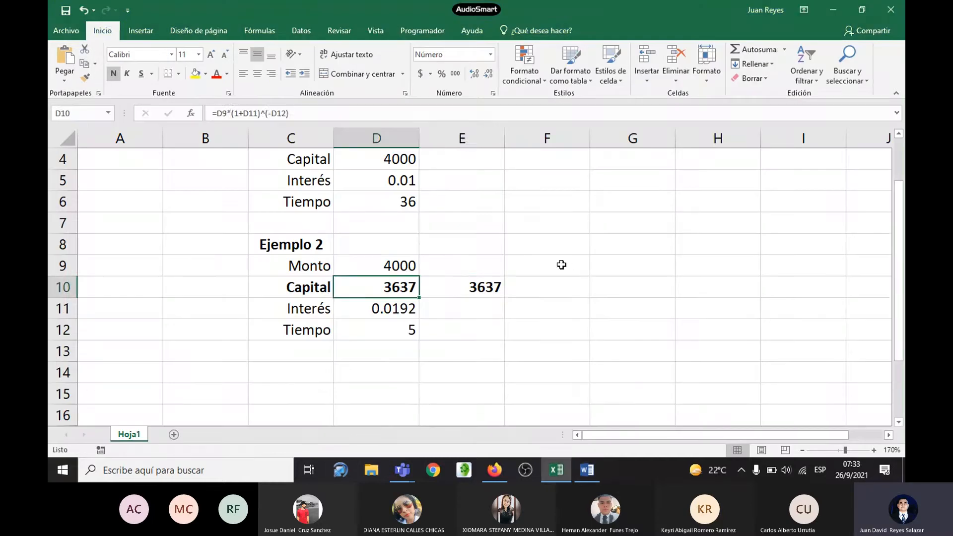
key(Right)
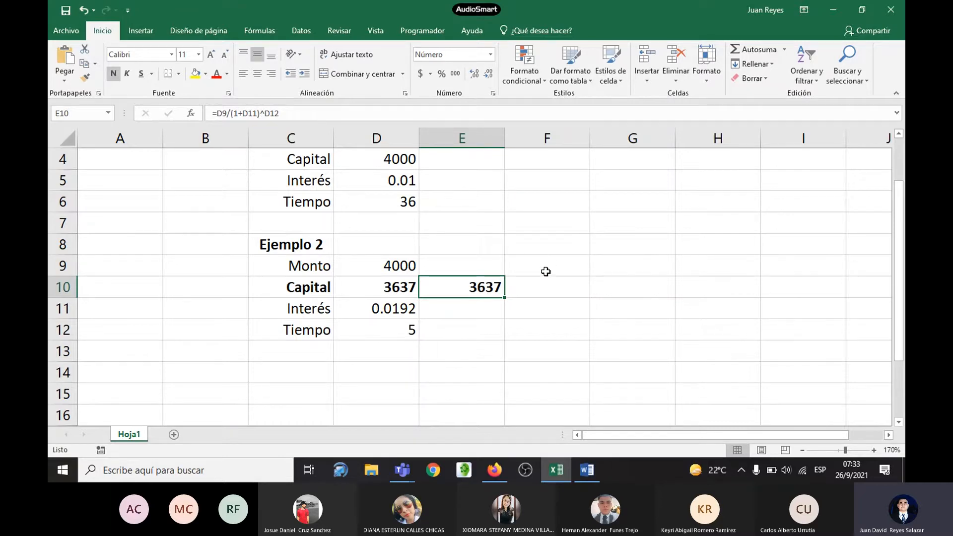
Step: Calculate Ejemplo 2's interest amount in cell F9 by subtracting the Capital from the Monto with =D9-D10
click(526, 265)
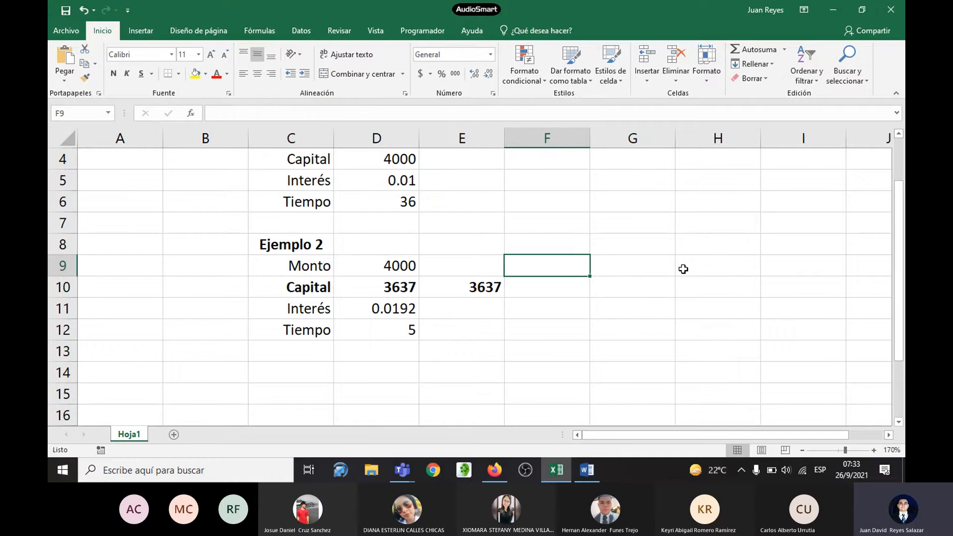
text(=)
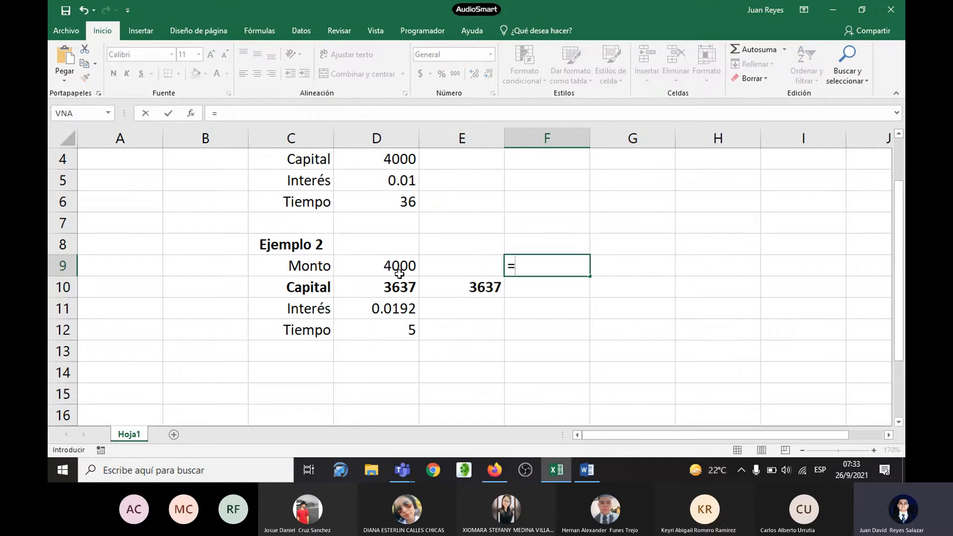
click(400, 274)
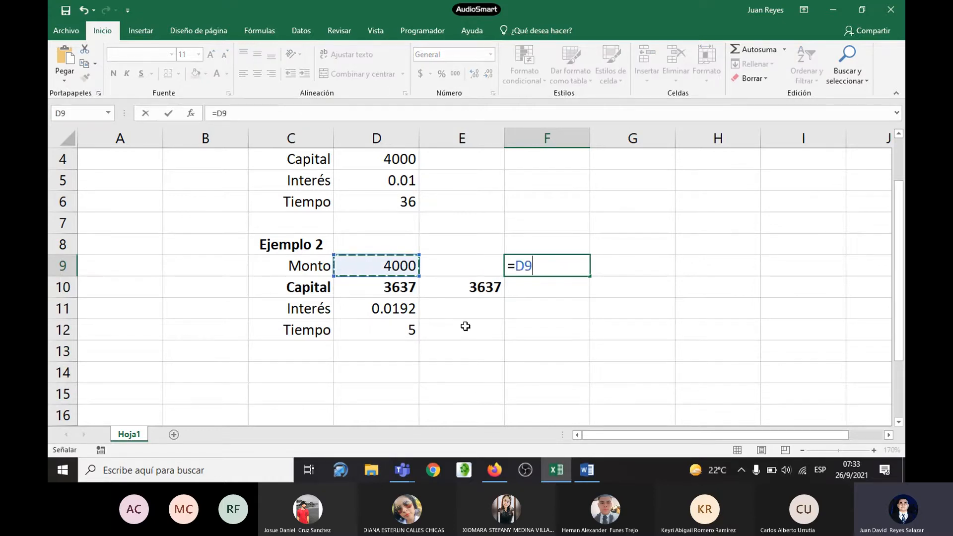
text(-)
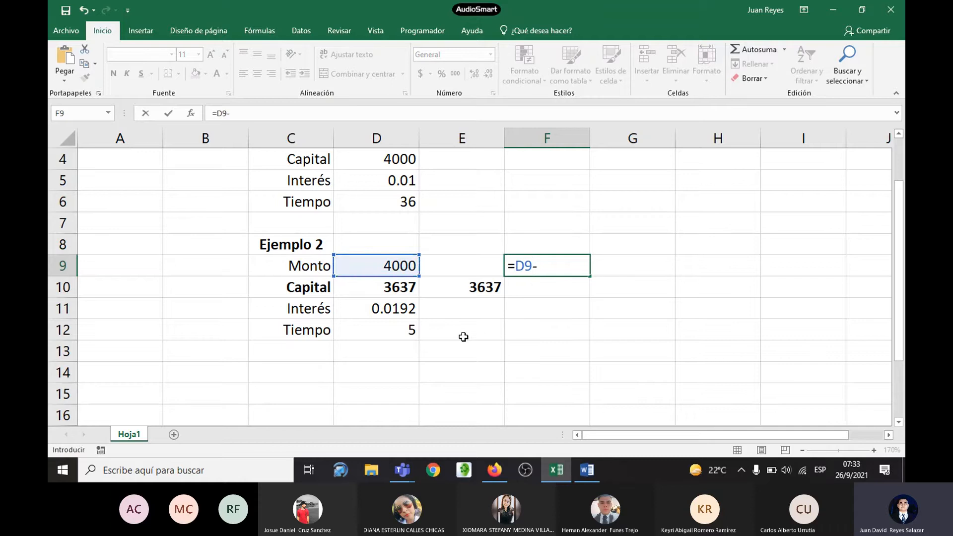
click(397, 288)
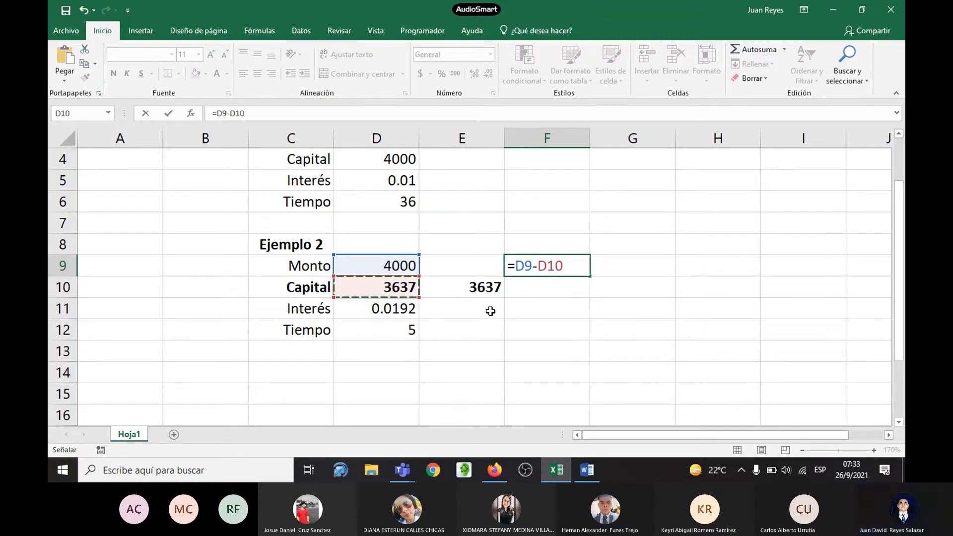
key(Return)
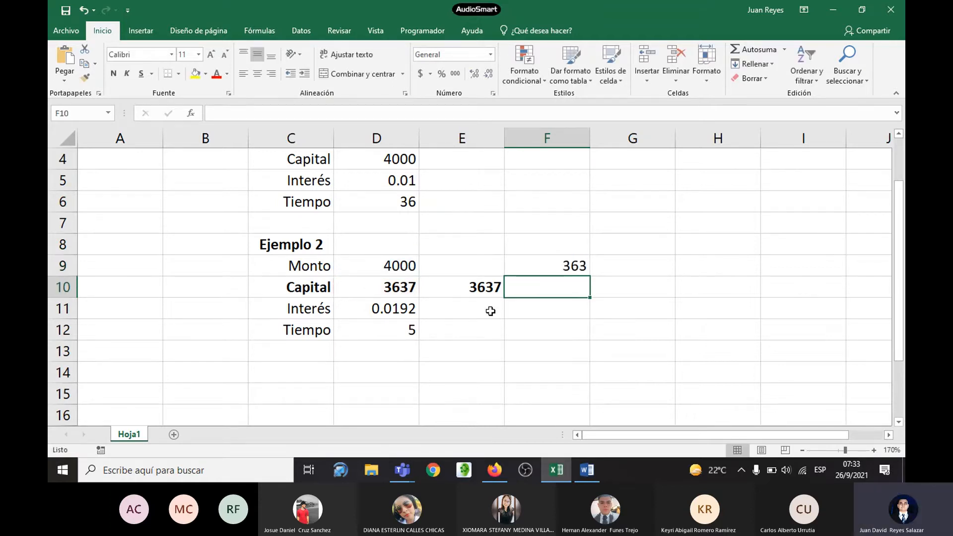
click(557, 257)
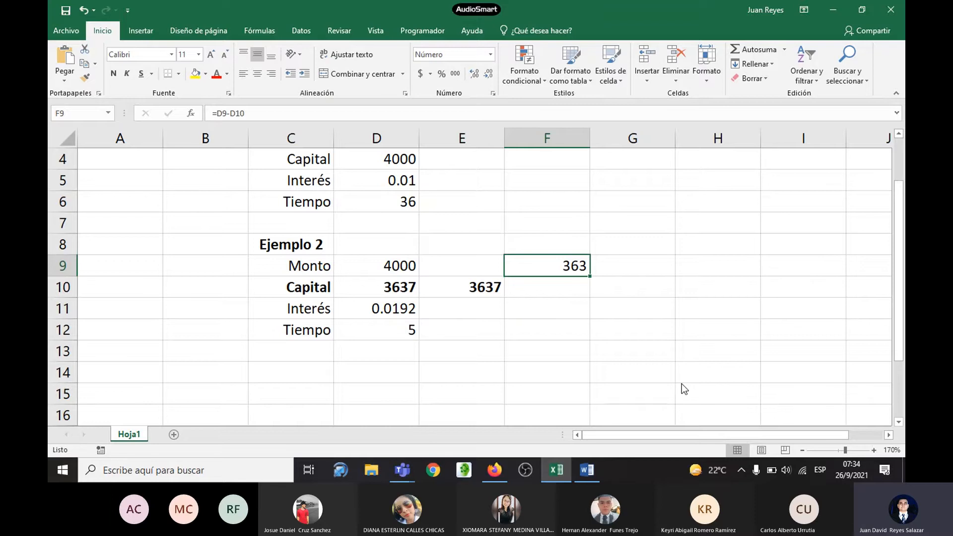
Step: Compare the interest question of Ejemplo 2 in the Word handout with the Monto, Capital and interest cells in Excel
key(alt+Tab)
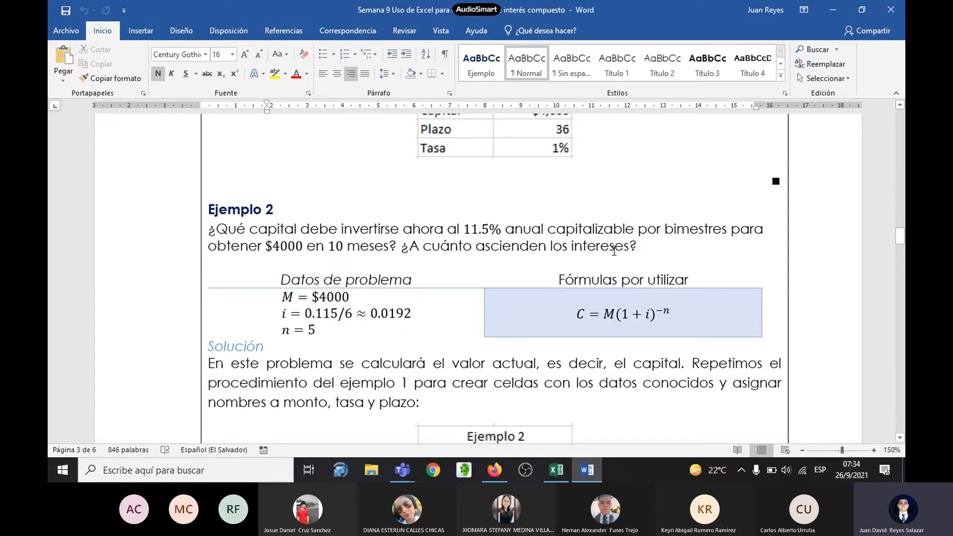
key(alt+Tab)
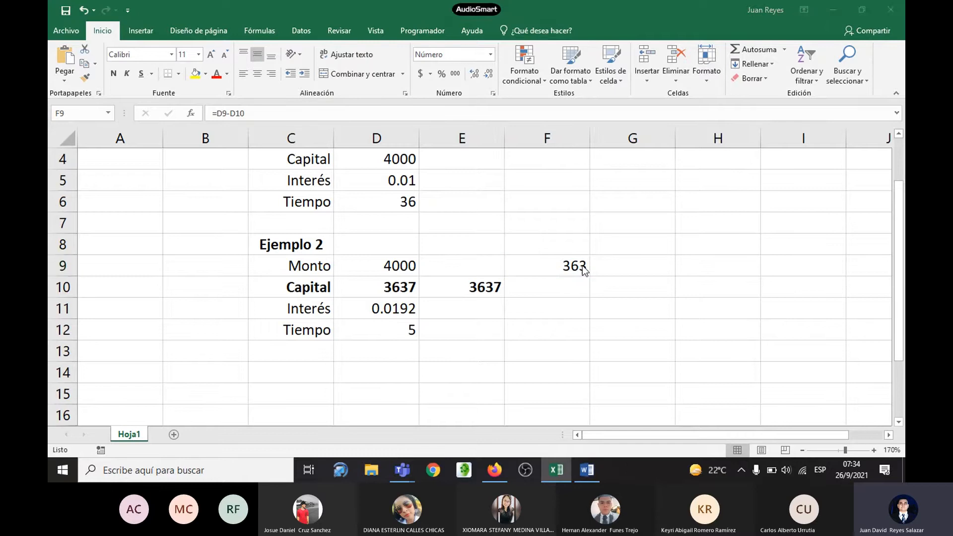
key(alt+Tab)
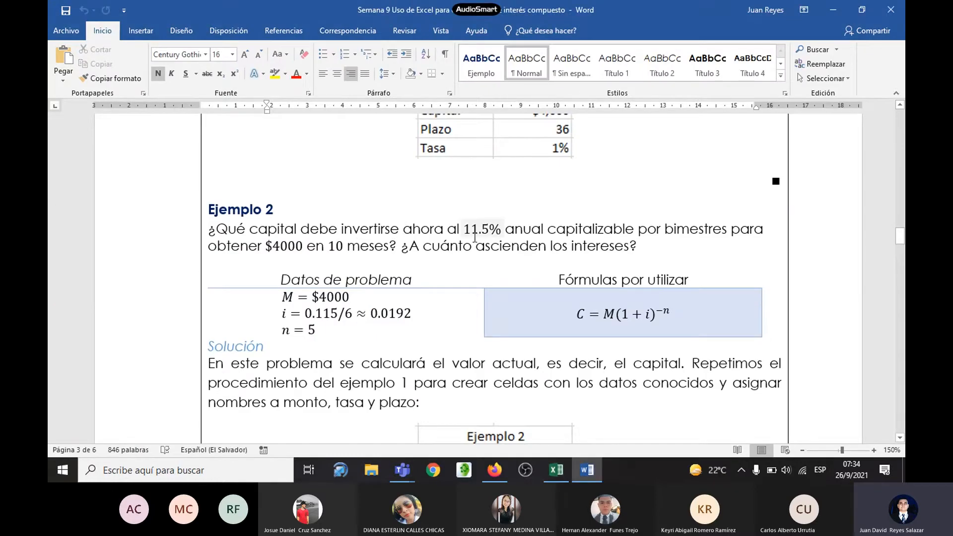
key(alt+Tab)
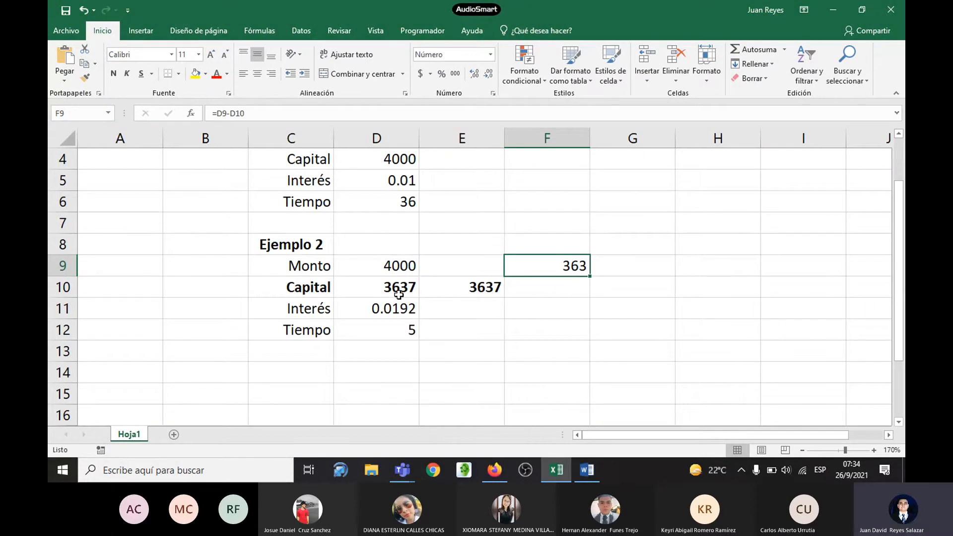
key(alt+Tab)
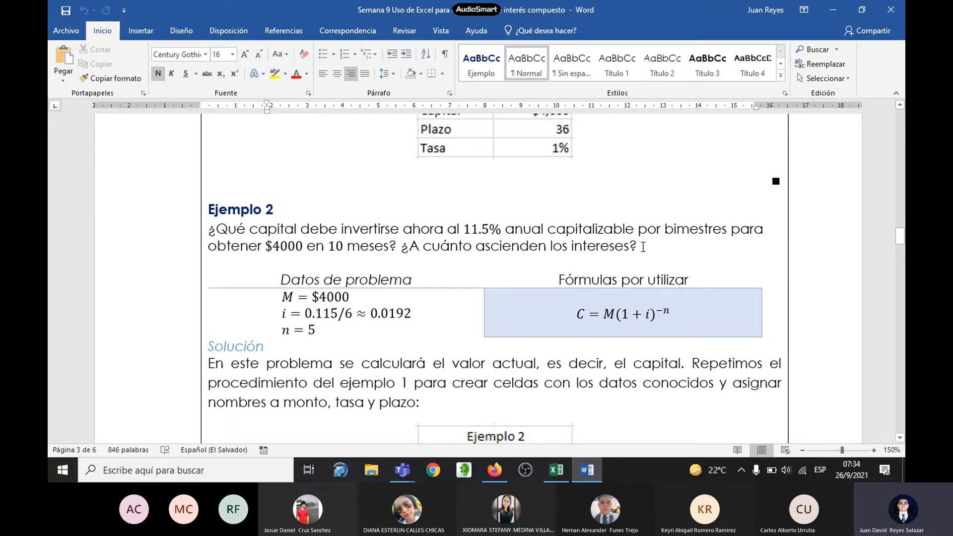
key(alt+Tab)
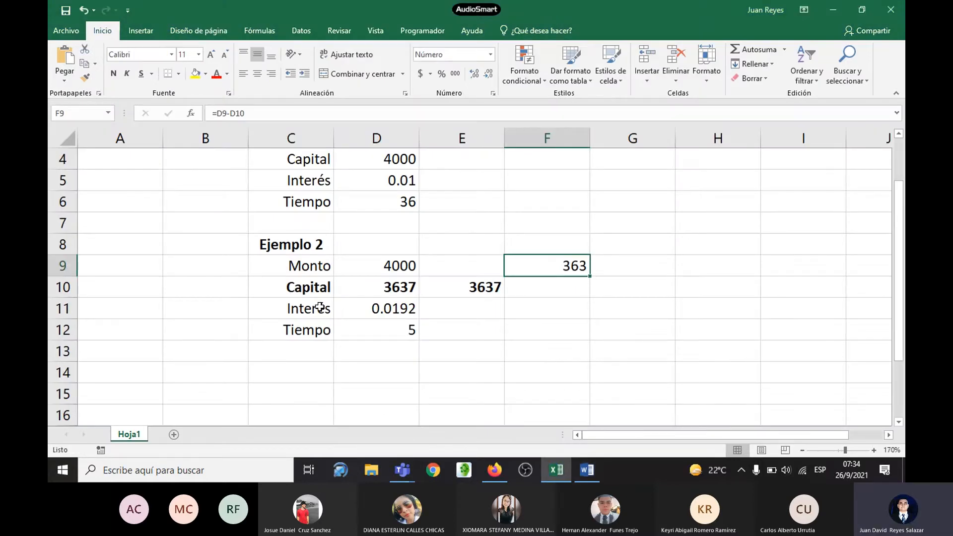
key(alt+Tab)
key(alt+Tab)
Step: Copy the Ejemplo 2 block C8:D12 and paste it starting at cell C14
drag(288, 244, 373, 329)
key(ctrl+c)
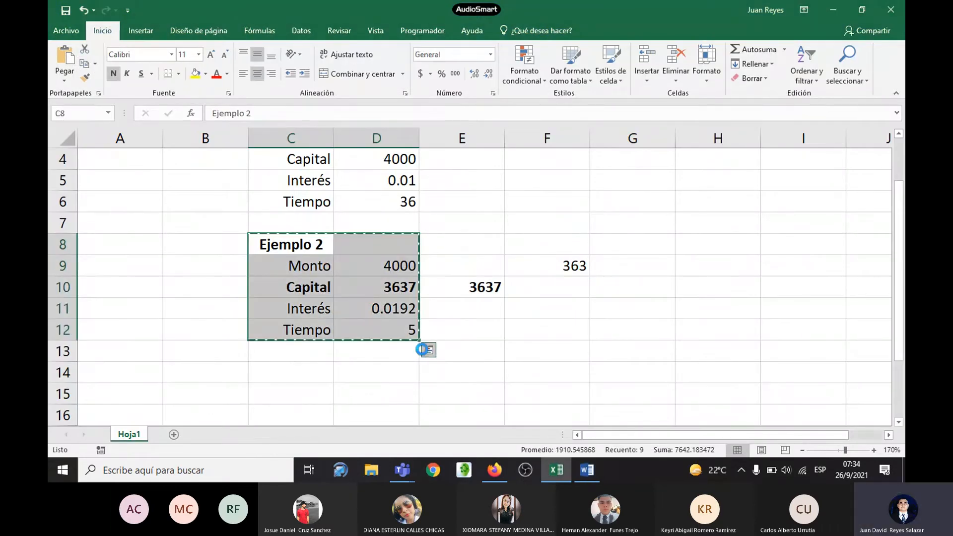
scroll(330, 350, down, 1)
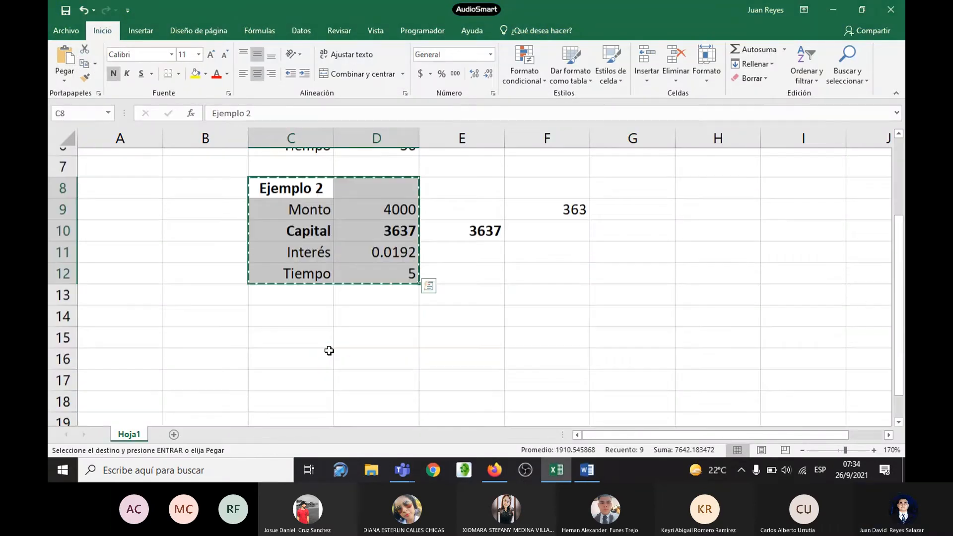
scroll(300, 320, up, 2)
scroll(302, 316, down, 2)
click(295, 312)
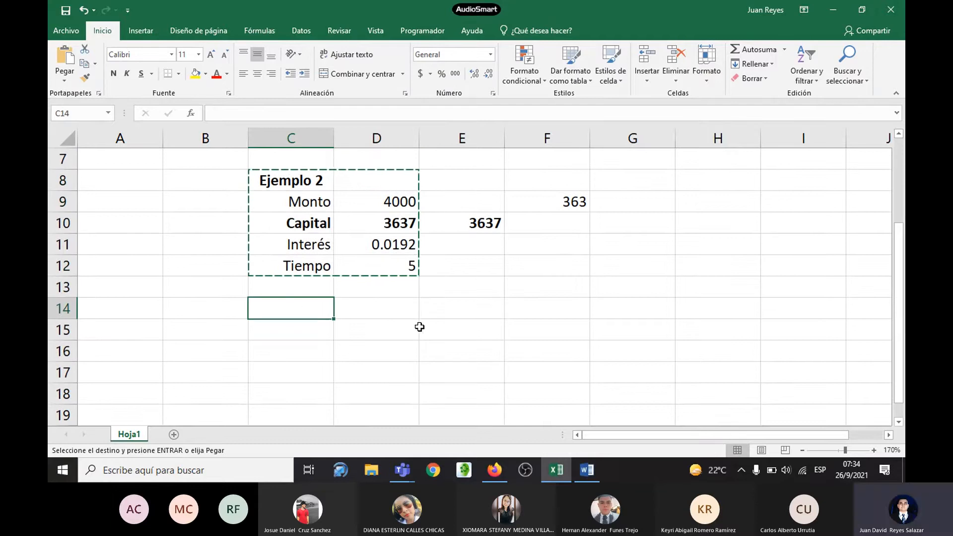
key(ctrl+v)
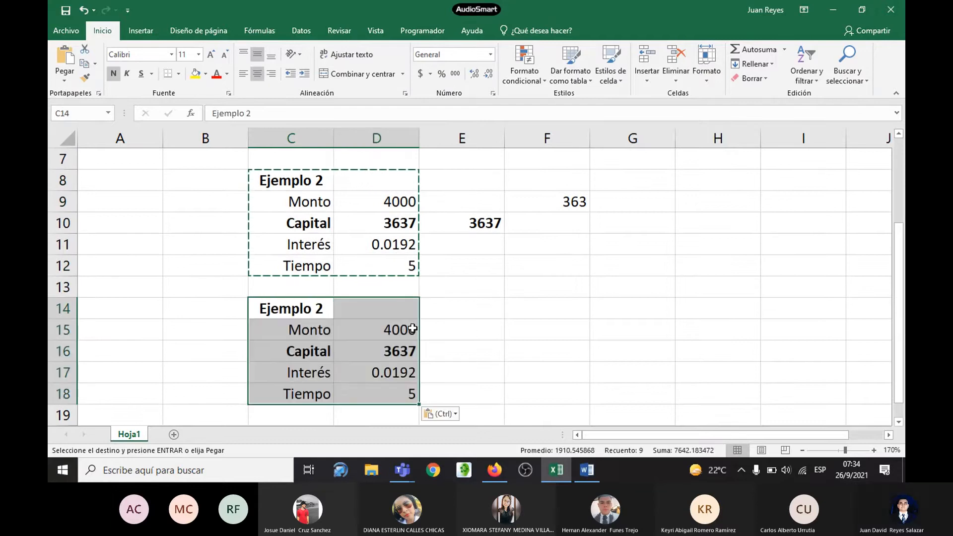
Step: Change the heading of the pasted block in cell C14 to Ejemplo 3
double_click(323, 308)
key(BackSpace)
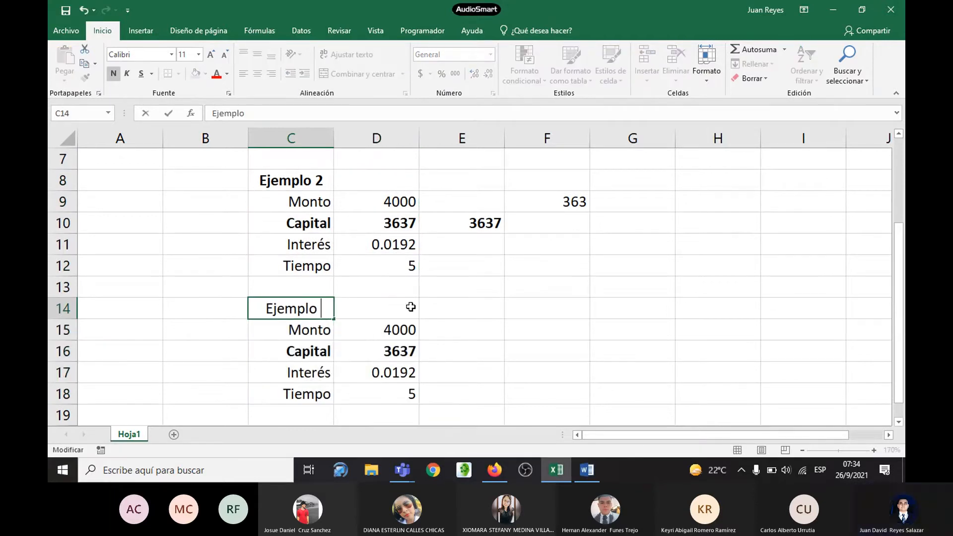
text(3)
key(Return)
Step: Clear the copied Monto, Capital, Interés and Tiempo values of Ejemplo 3 in cells D15:D18
scroll(408, 315, down, 1)
scroll(408, 315, down, 3)
drag(397, 199, 404, 260)
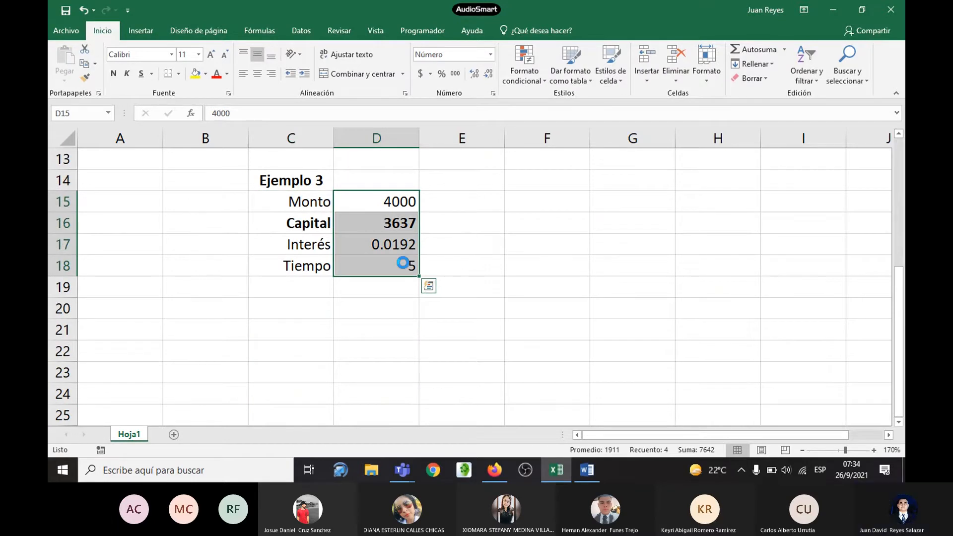
key(Delete)
Step: Remove the bold formatting from Ejemplo 3's labels in C15:C18 and select the Monto value cell D15
drag(308, 201, 308, 264)
click(112, 76)
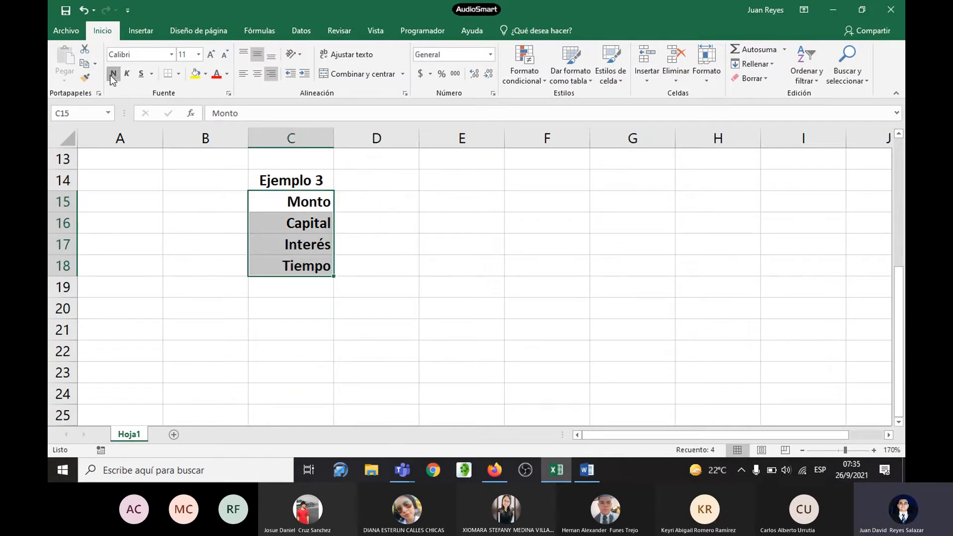
click(111, 75)
click(356, 192)
scroll(466, 236, up, 1)
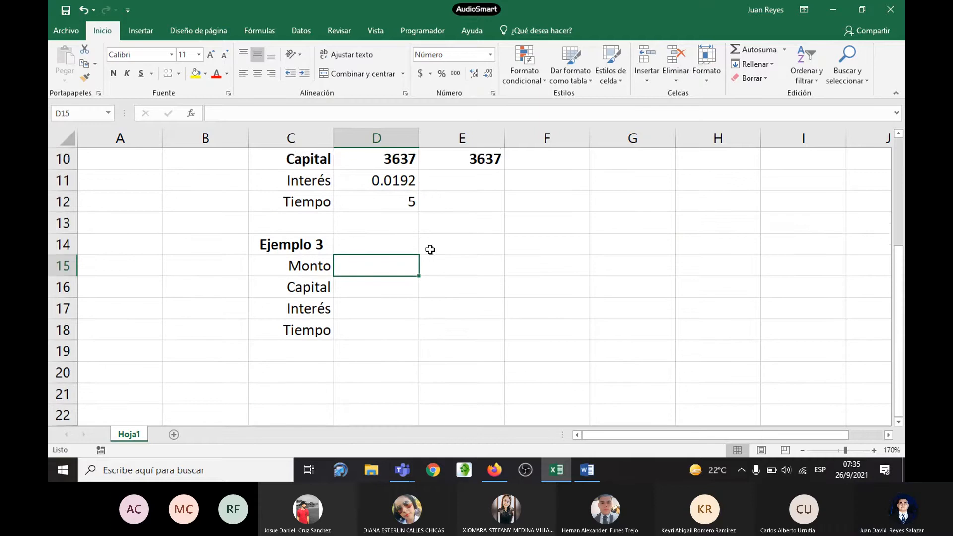
scroll(430, 249, down, 1)
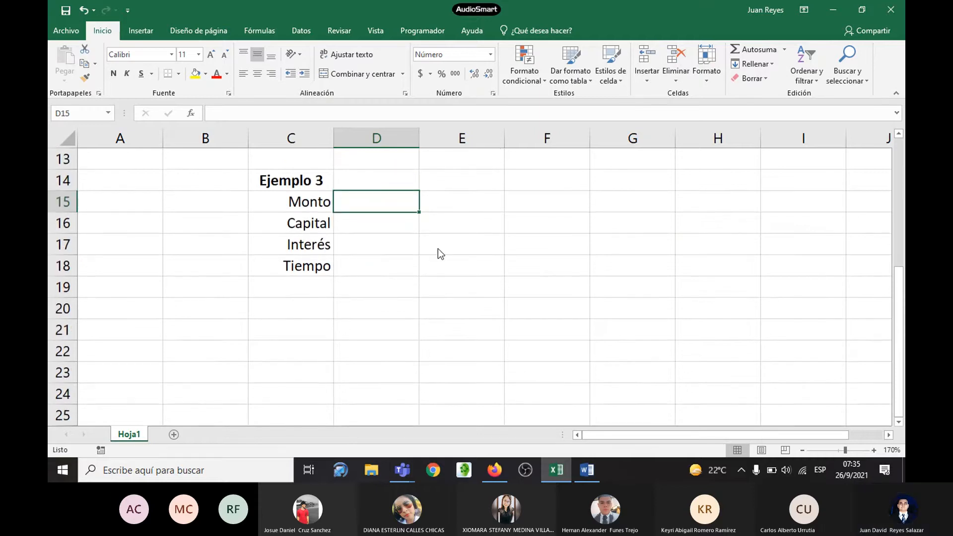
Step: Read Ejemplo 3's statement, known data and logarithmic time formula in the Word handout, then return to the Excel sheet
key(alt+Tab)
scroll(439, 248, down, 9)
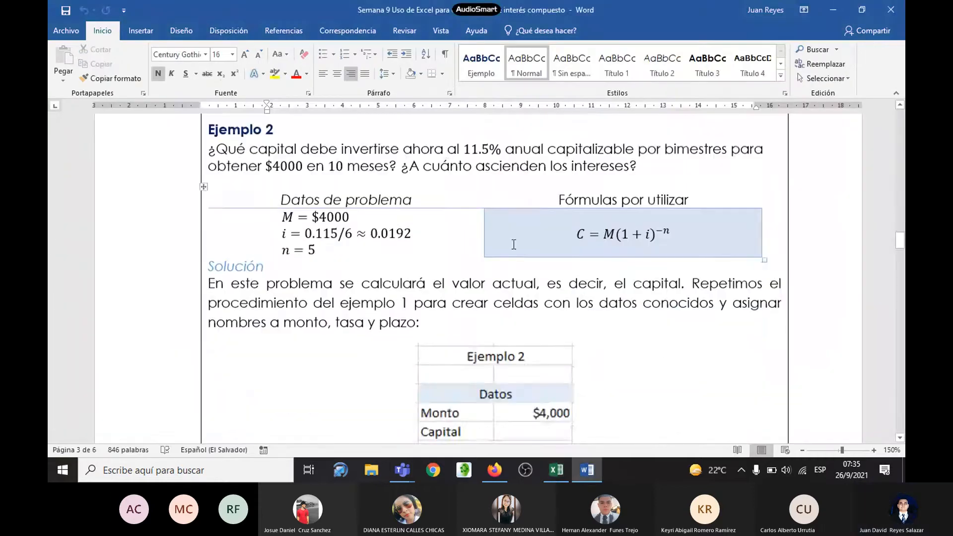
scroll(513, 240, down, 1)
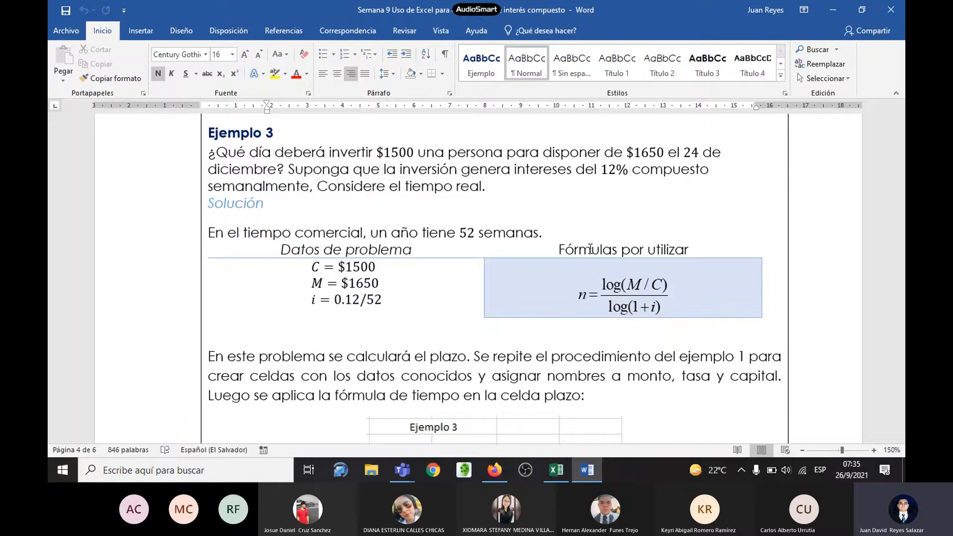
scroll(536, 228, down, 1)
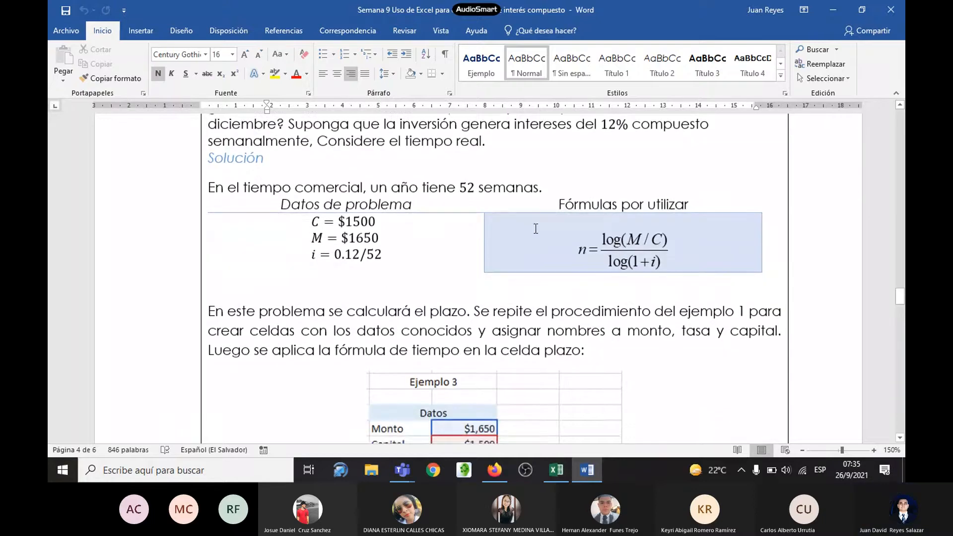
scroll(535, 229, down, 1)
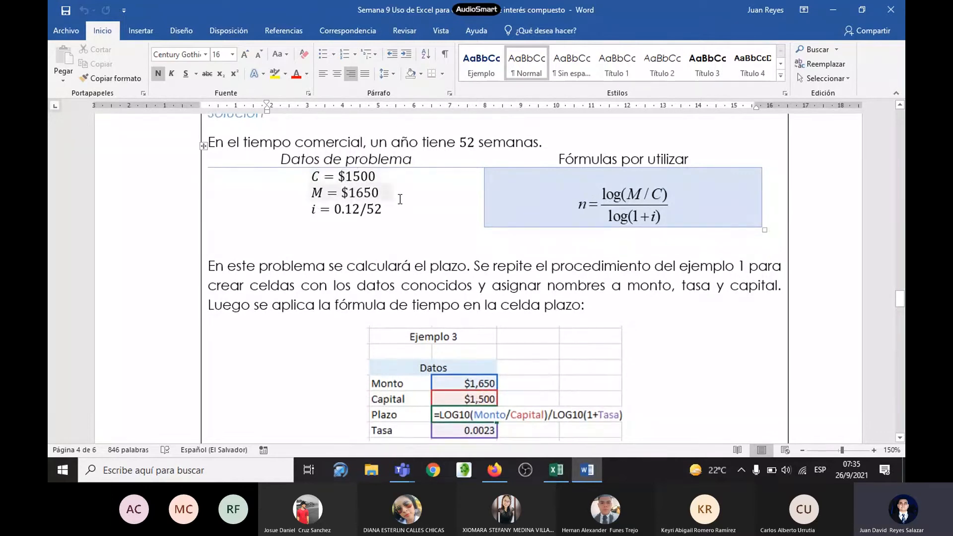
key(alt+Tab)
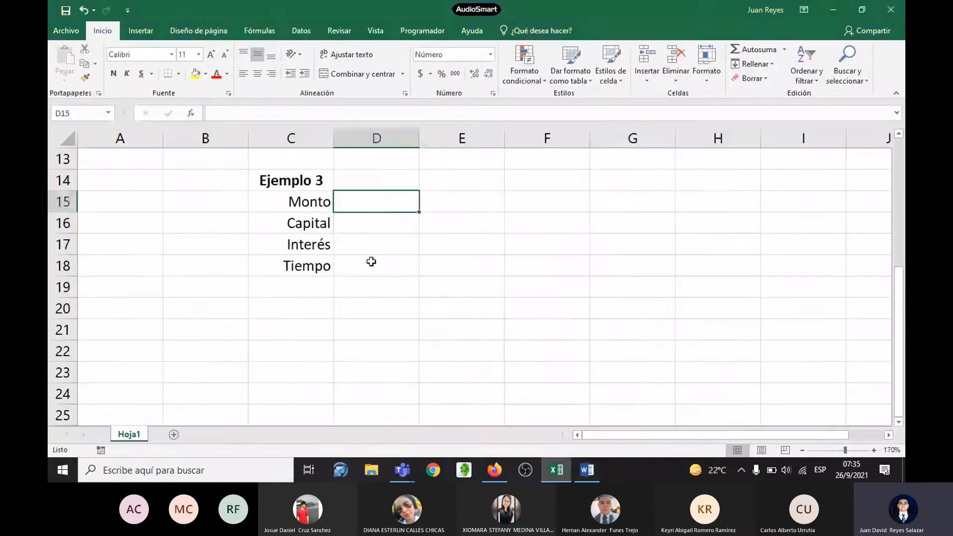
Step: Check the known data in the Word handout, enter 1500 in D15, and move it to Ejemplo 3's Capital cell D16
key(alt+Tab)
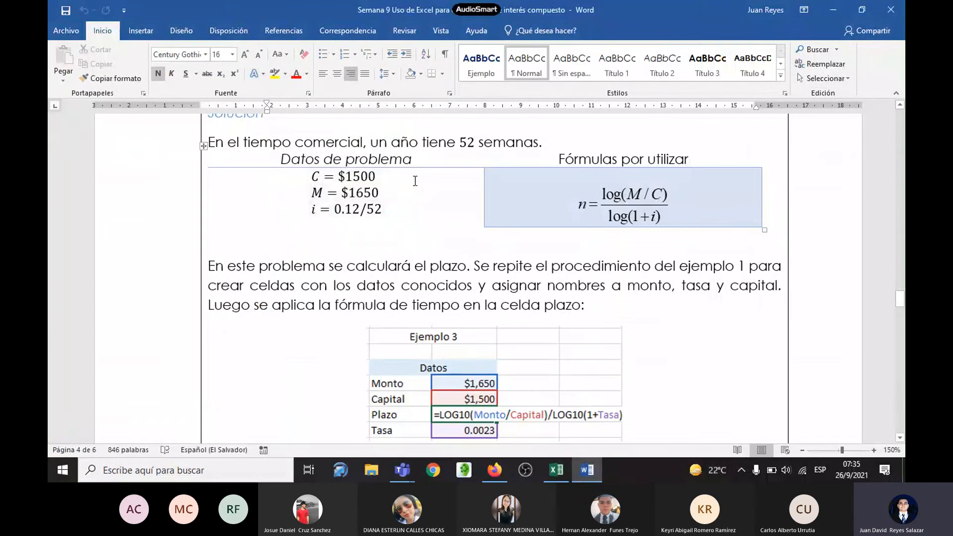
key(alt+Tab)
text(1500)
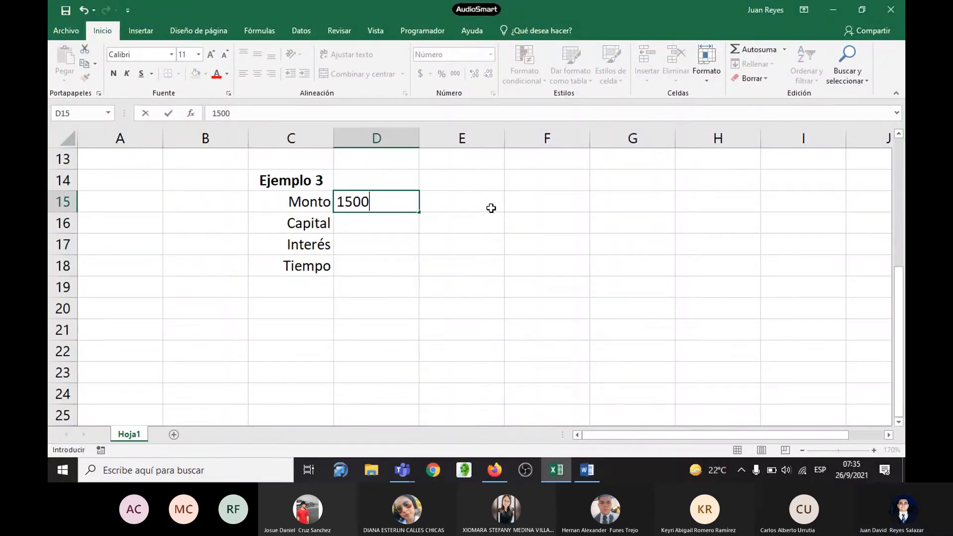
key(alt+Tab)
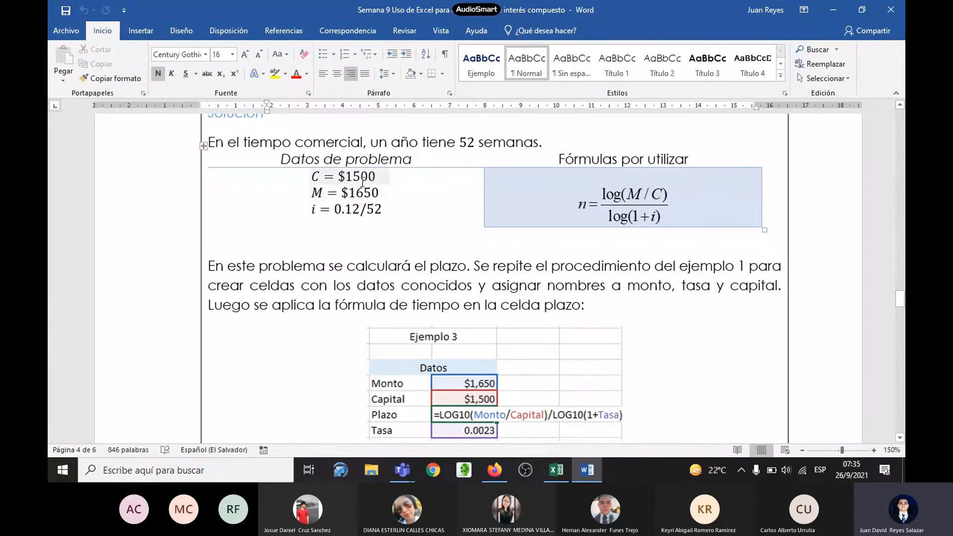
key(alt+Tab)
key(Return)
click(402, 201)
key(ctrl+c)
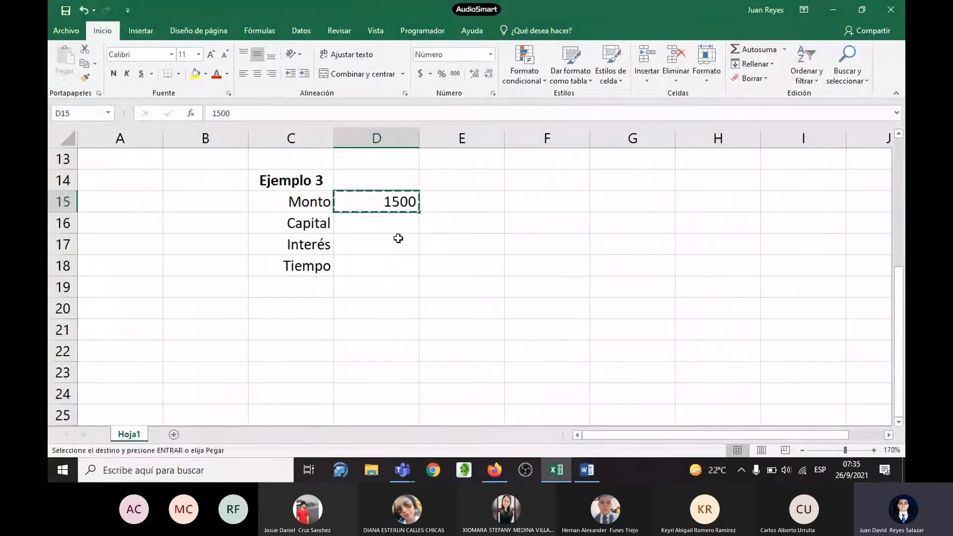
click(392, 226)
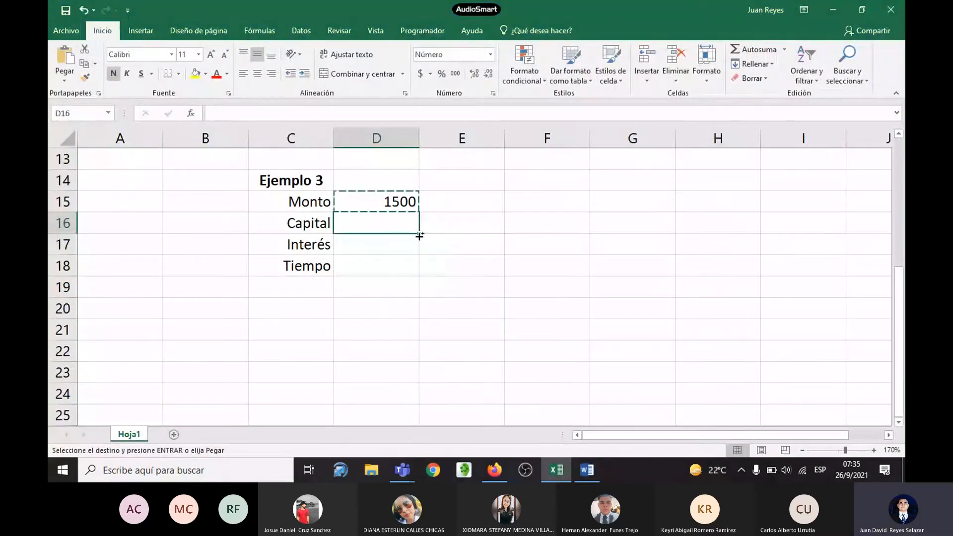
key(ctrl+v)
key(Up)
Step: Minimise the meeting window, check M in the Word handout, and set Ejemplo 3's Monto in D15 to 1650
key(alt+Tab)
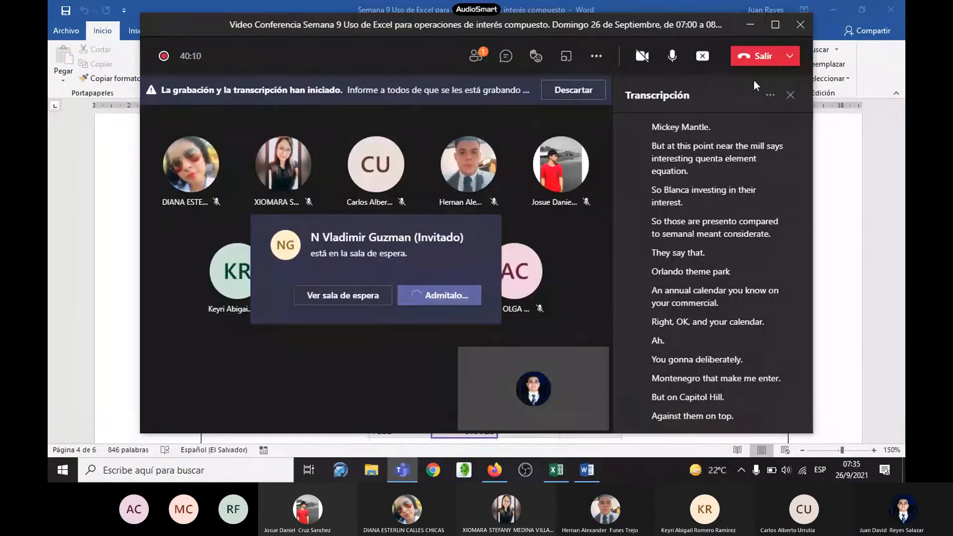
click(748, 27)
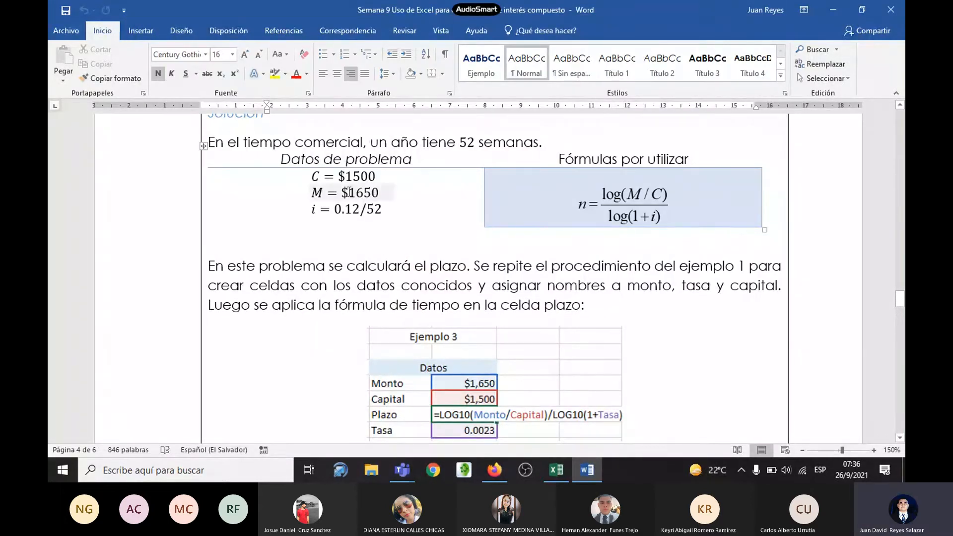
key(alt+Tab)
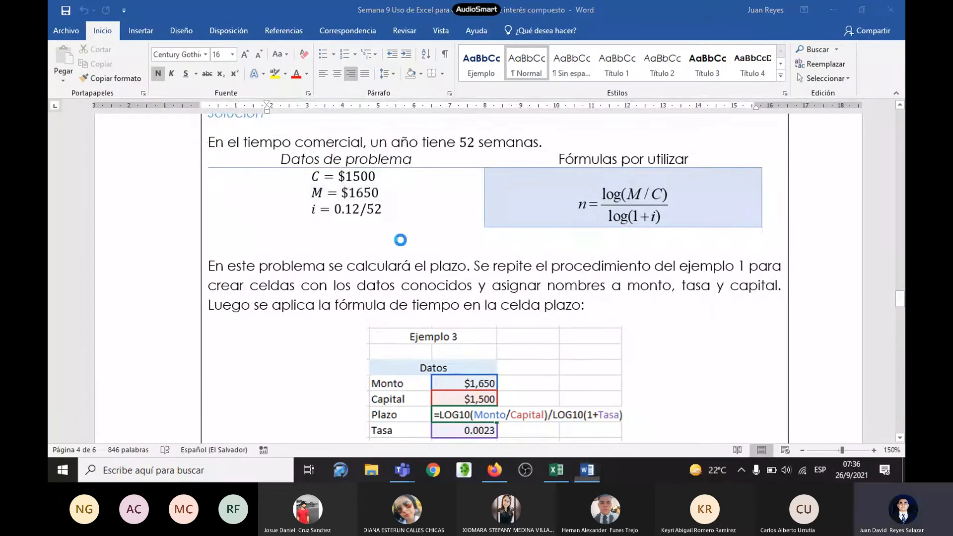
key(alt+Tab)
Step: Check Ejemplo 3's weekly interest rate in the Word handout and enter 0.12/52 as Interés in D17
key(alt+Tab)
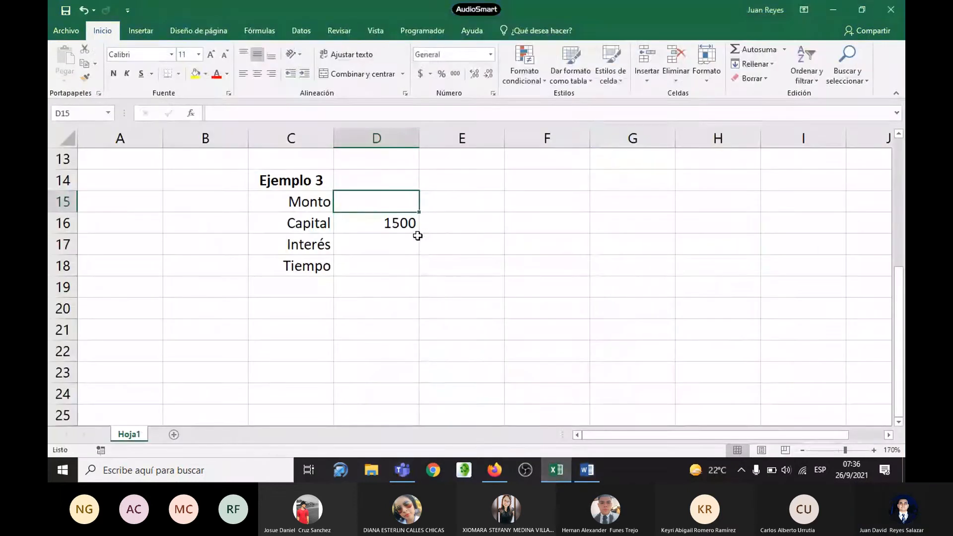
text(1650)
key(Return)
key(alt+Tab)
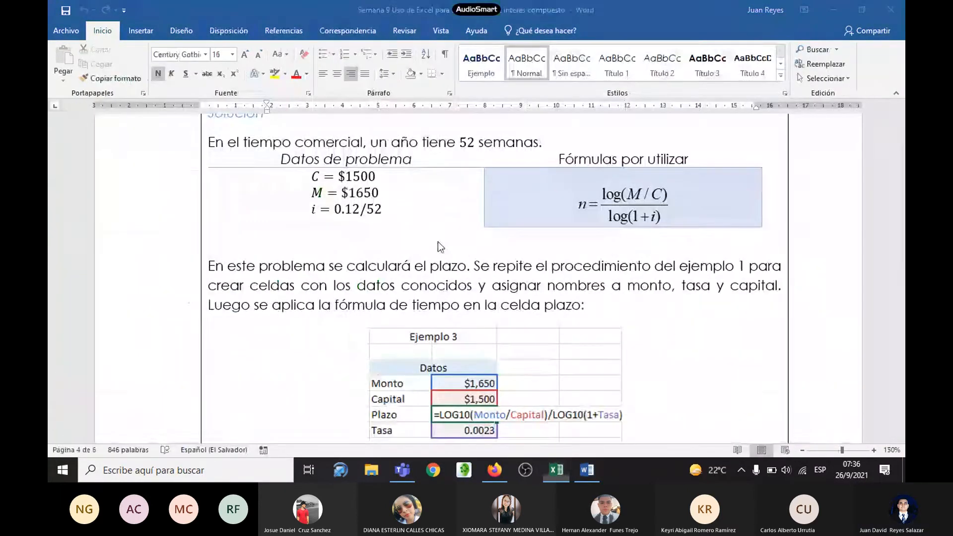
scroll(358, 208, up, 2)
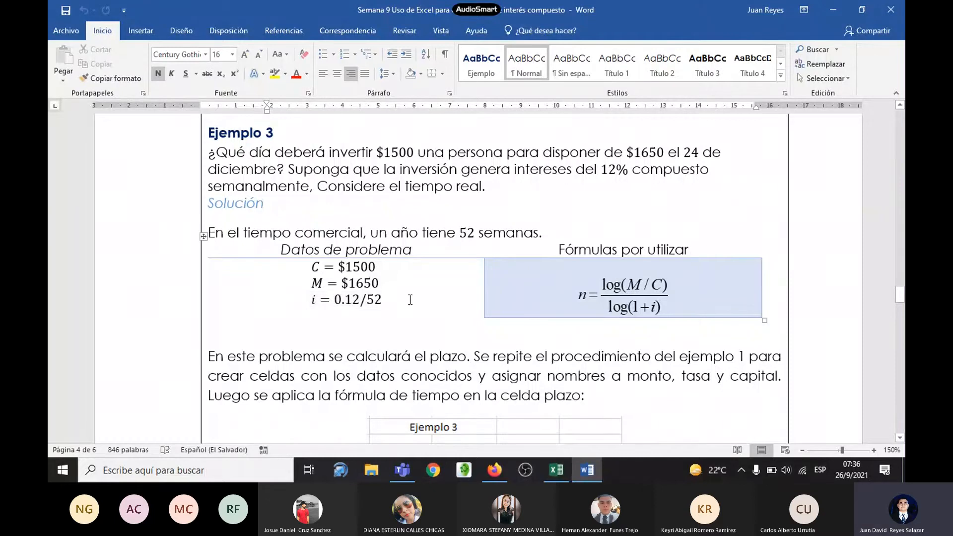
scroll(410, 299, down, 2)
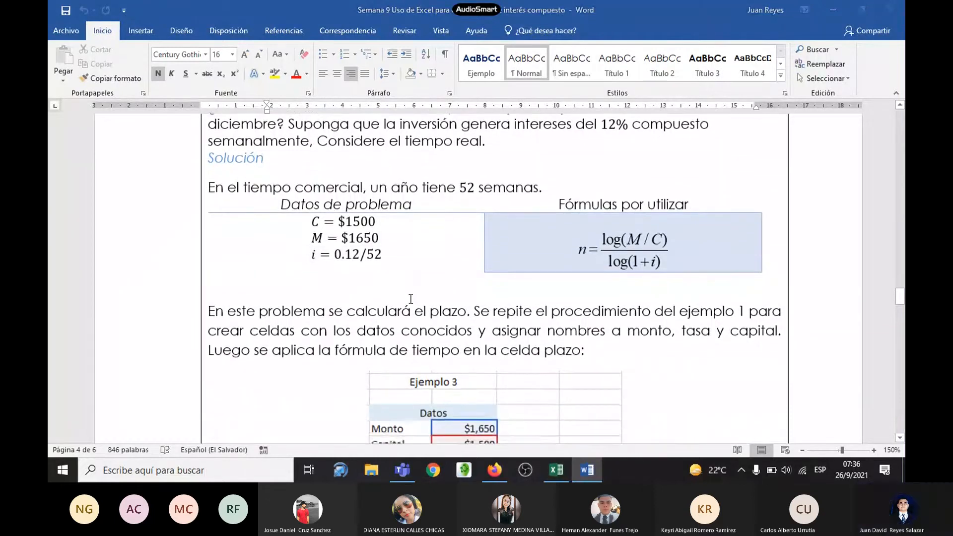
key(alt+Tab)
text(0.12)
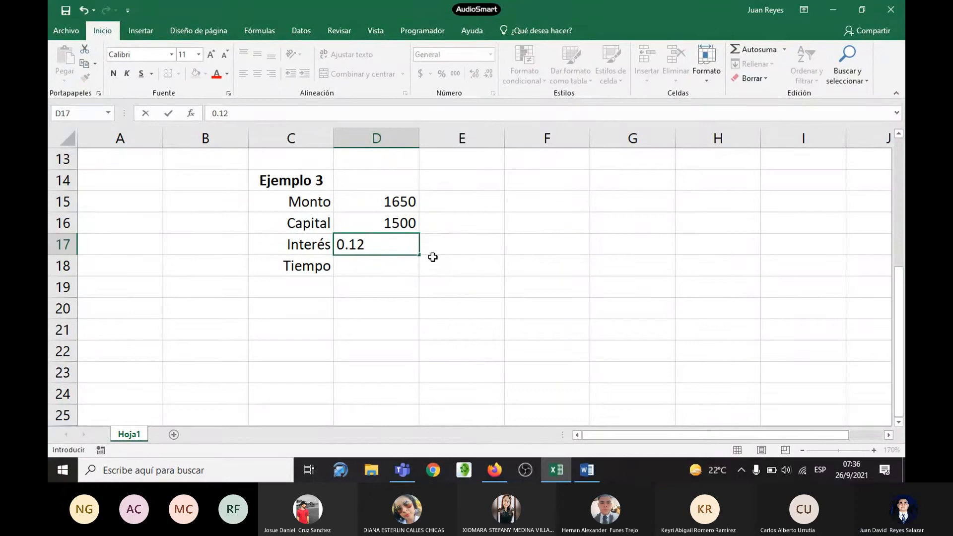
text(/52)
key(Return)
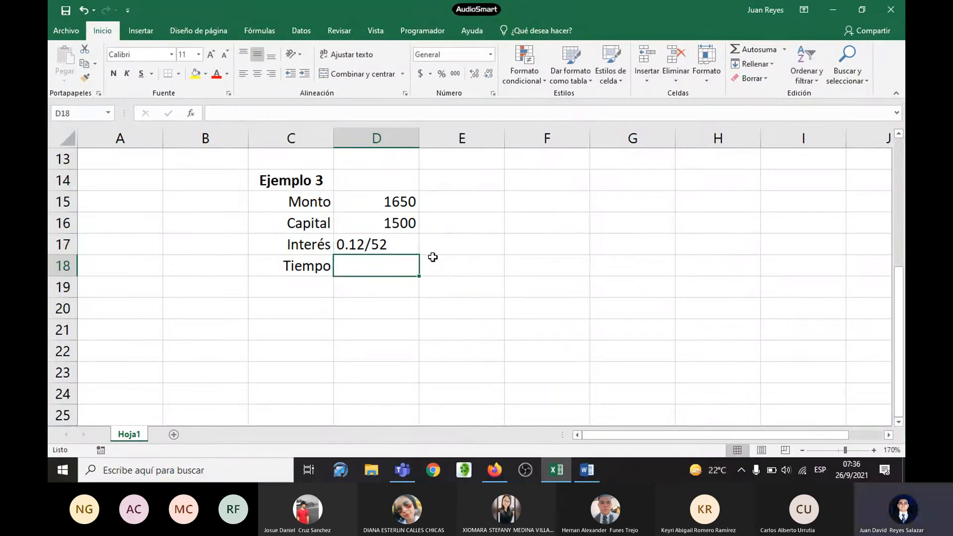
Step: Convert the Interés entry in D17 into the formula =0.12/52
click(379, 246)
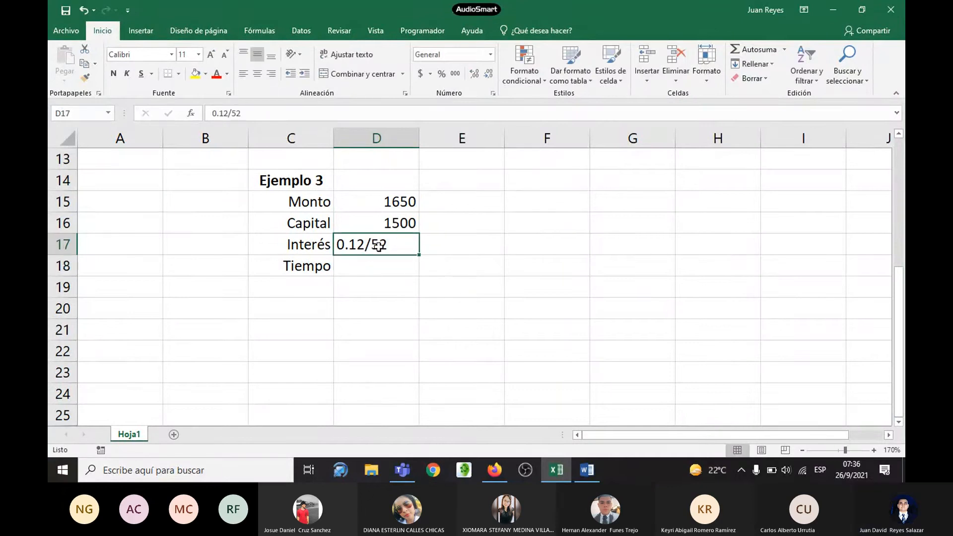
click(213, 113)
text(=)
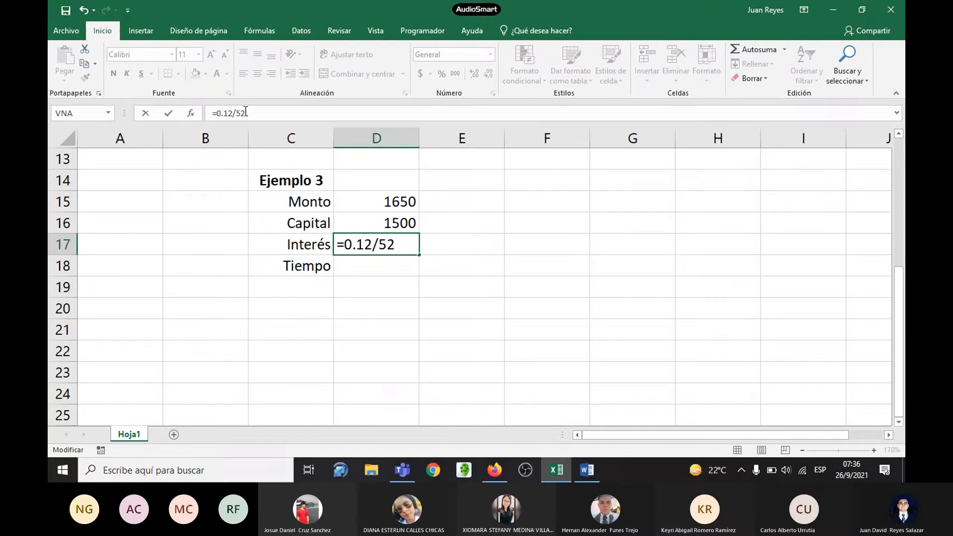
key(Return)
click(400, 244)
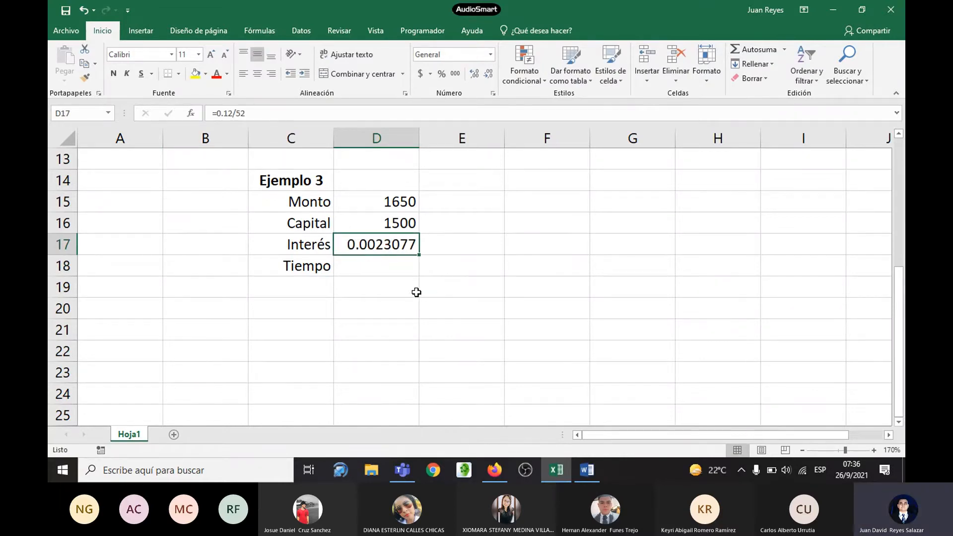
Step: Check what Ejemplo 3 asks for in the Word handout and make the Tiempo row C18:D18 bold
click(385, 269)
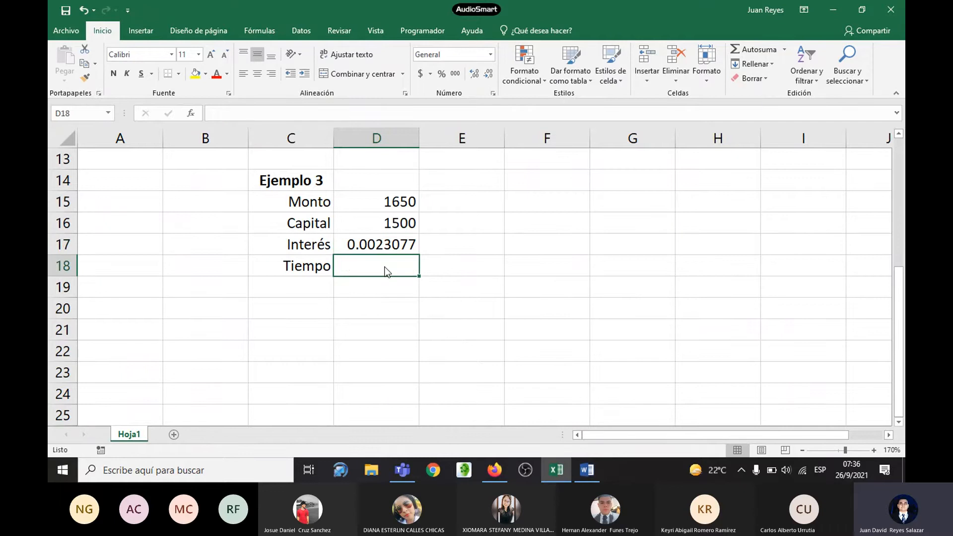
key(alt+Tab)
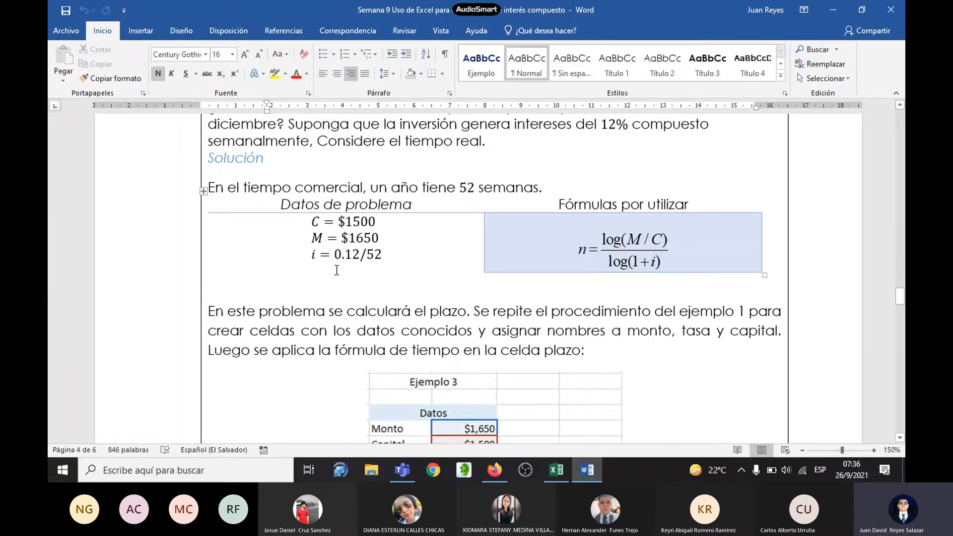
scroll(336, 269, up, 1)
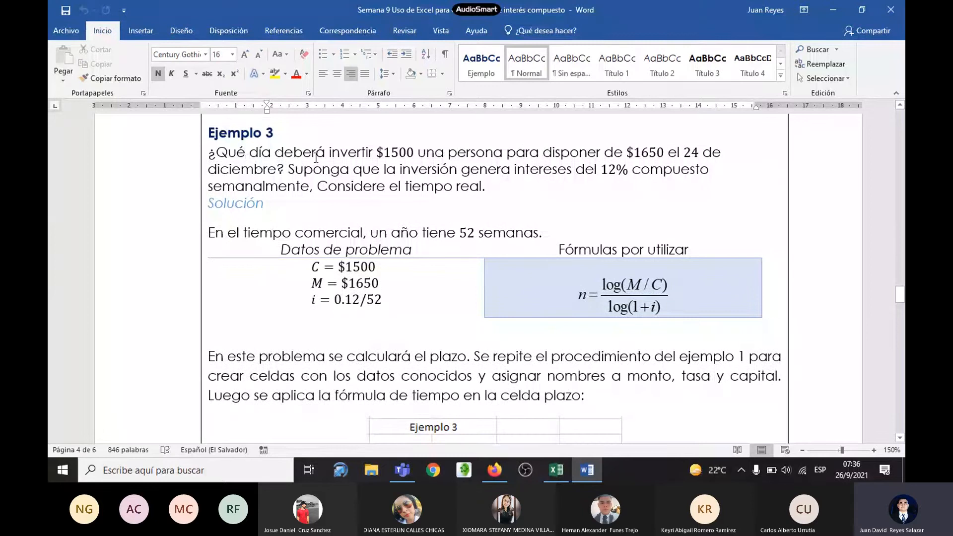
key(alt+Tab)
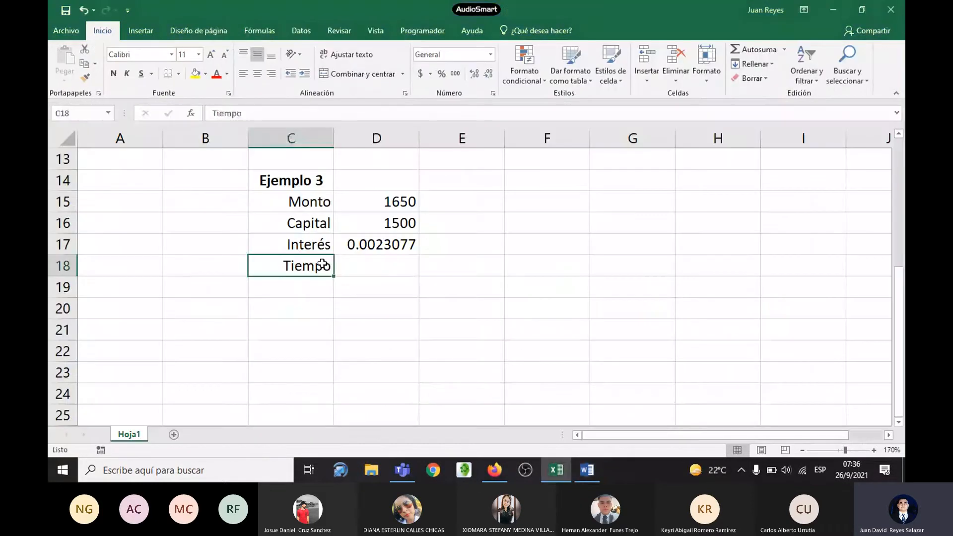
drag(322, 265, 348, 266)
key(ctrl+n)
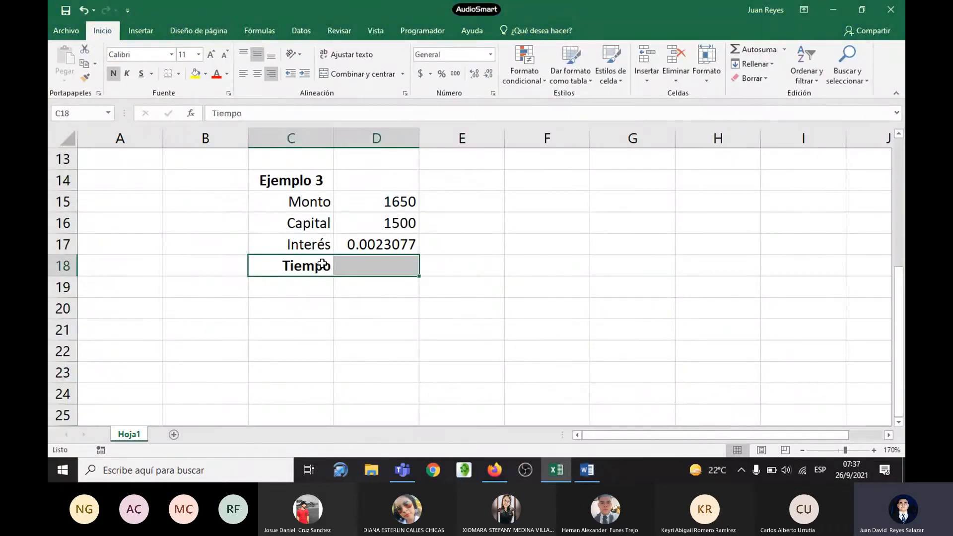
click(379, 269)
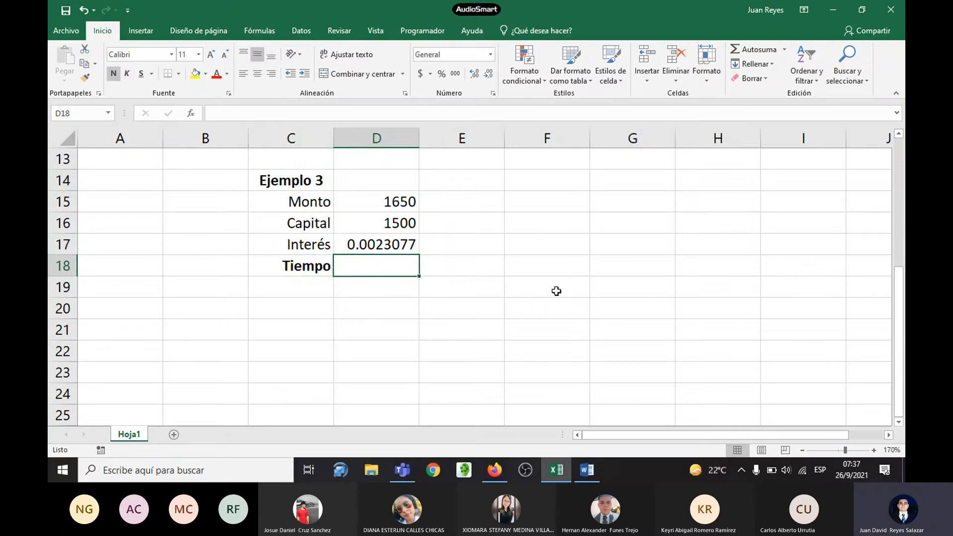
Step: Consult the time formula in the Word handout and start the Tiempo formula in D18 with the LOG10 function
key(alt+Tab)
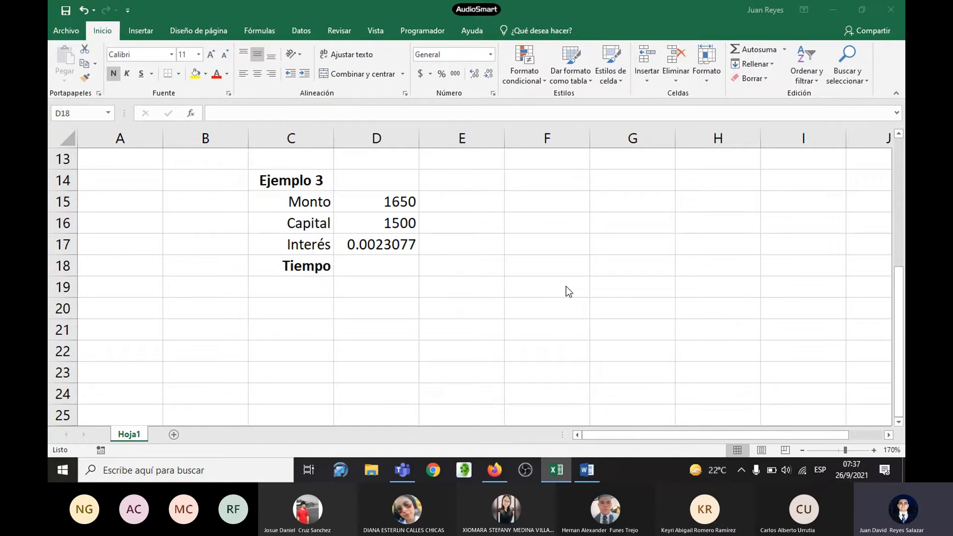
key(alt+Tab)
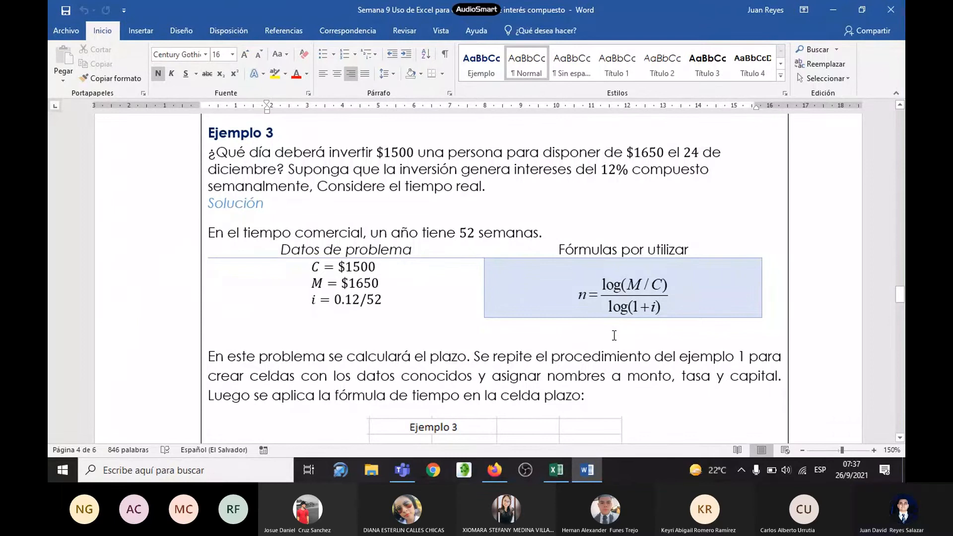
key(alt+Tab)
text(=)
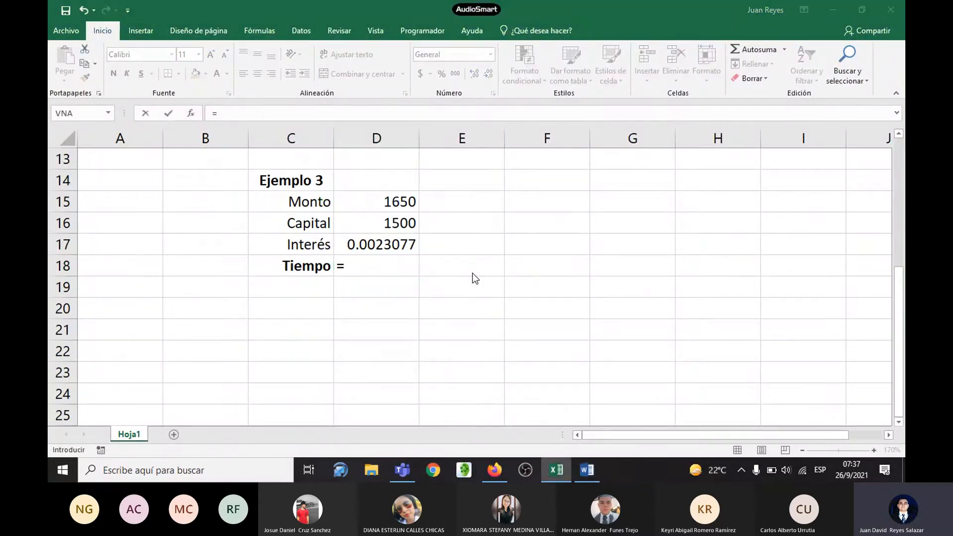
key(alt+Tab)
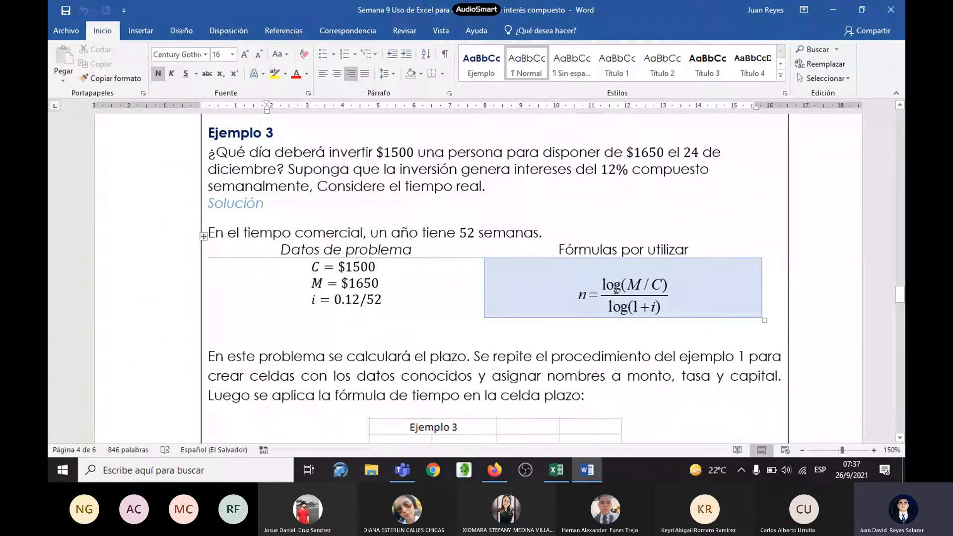
key(alt+Tab)
text(log)
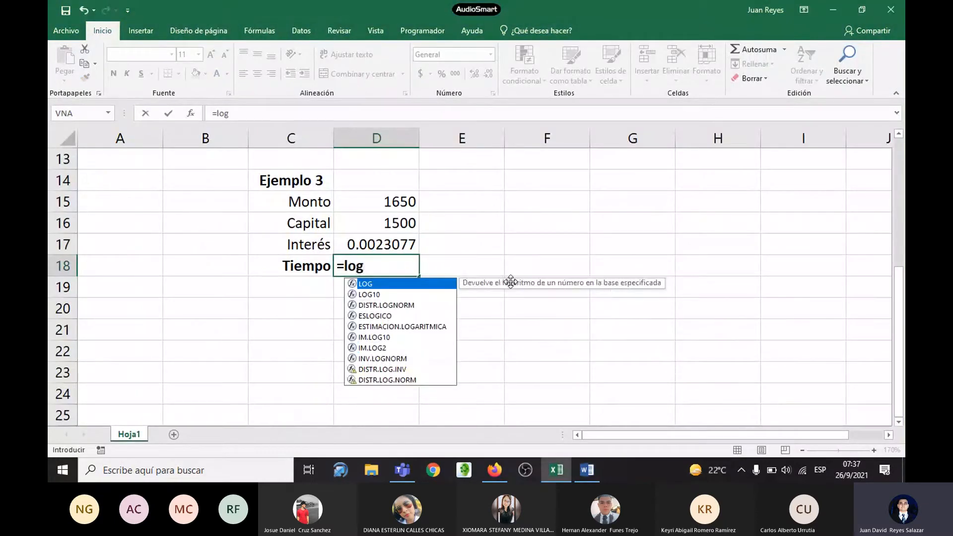
double_click(379, 295)
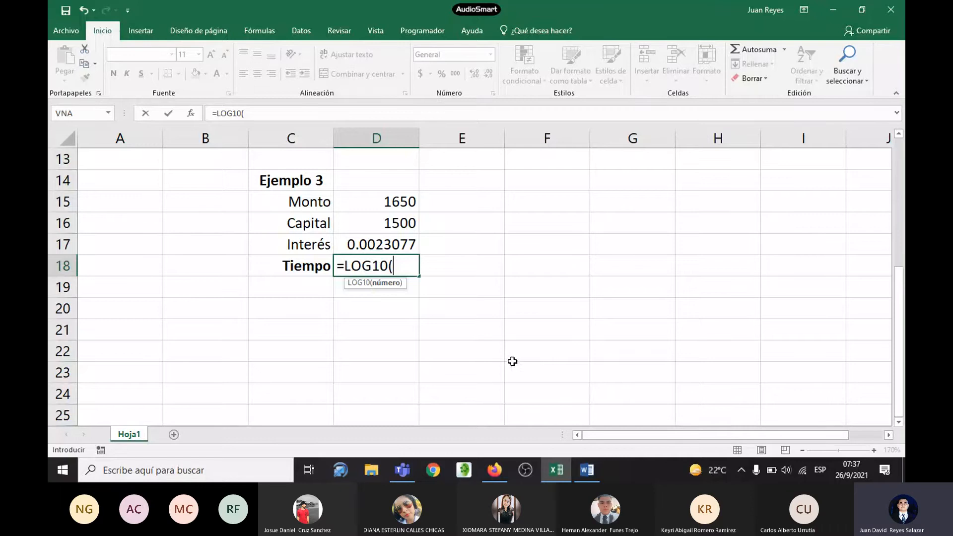
Step: Consult the time formula in the Word handout and complete the numerator in D18 as =LOG10(D15/D16)
key(alt+Tab)
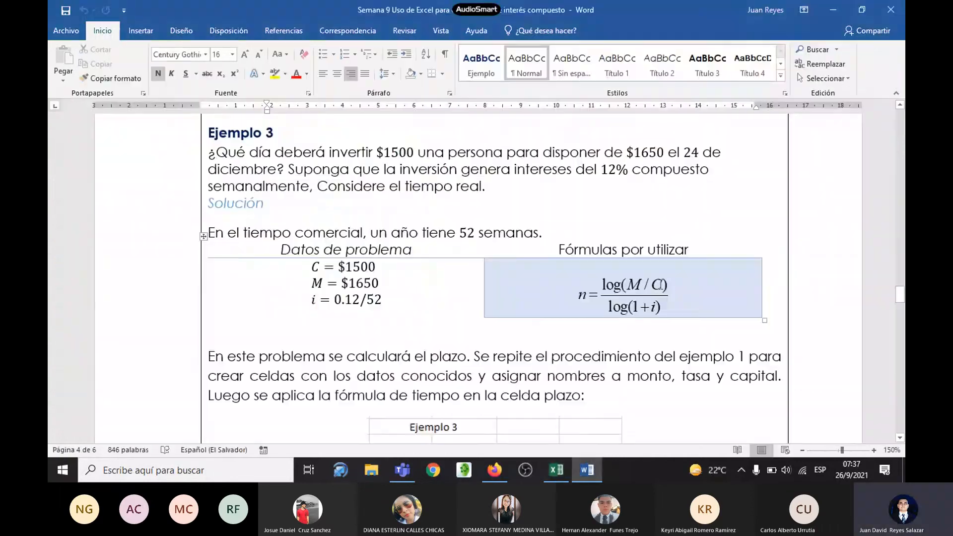
key(alt+Tab)
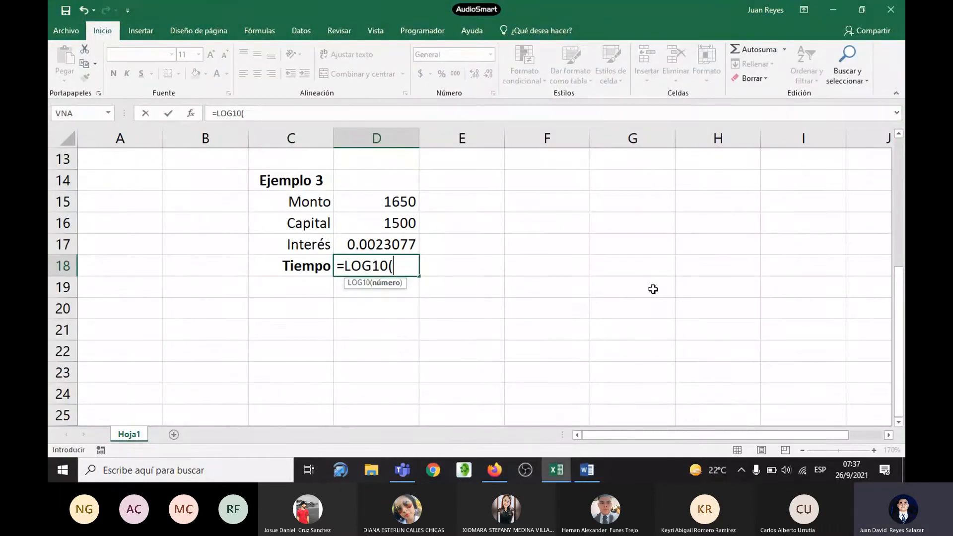
click(400, 210)
text(/)
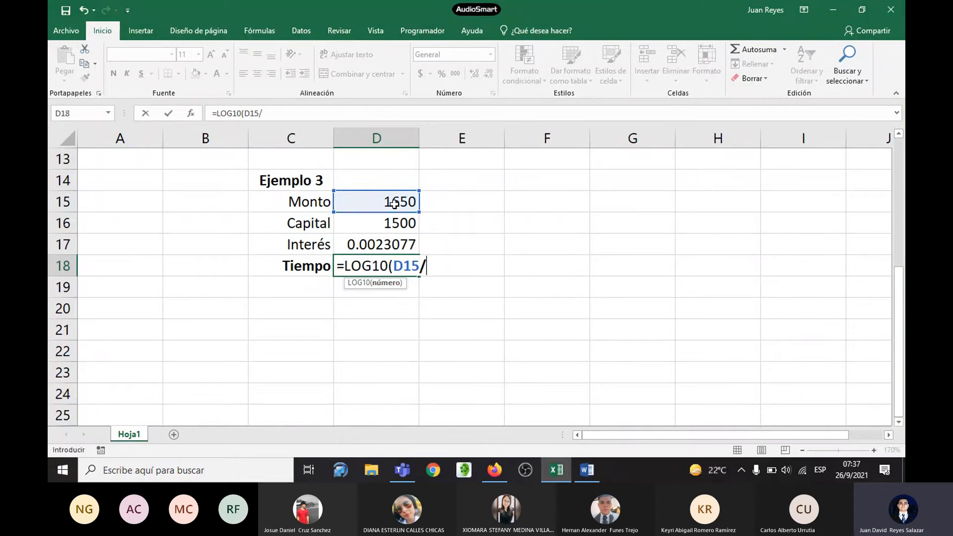
click(399, 224)
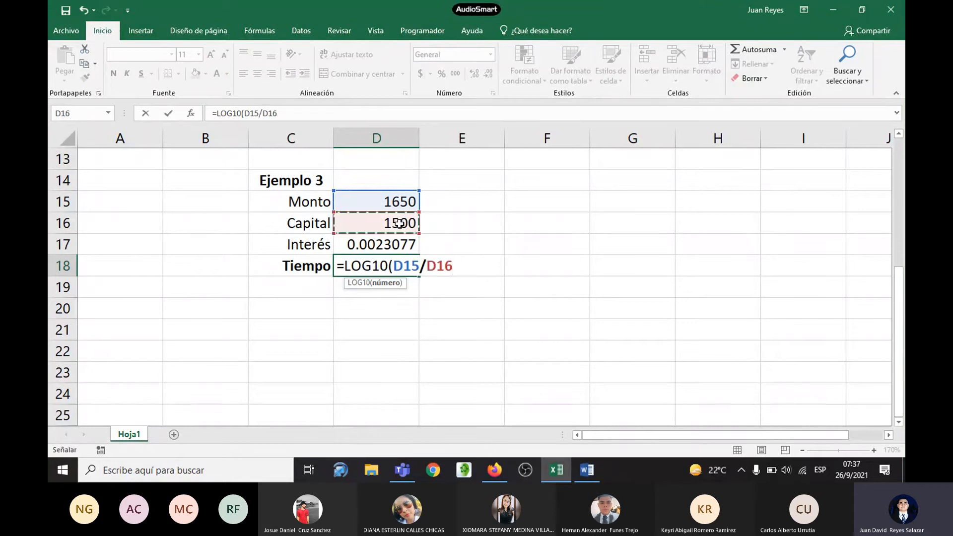
text()/)
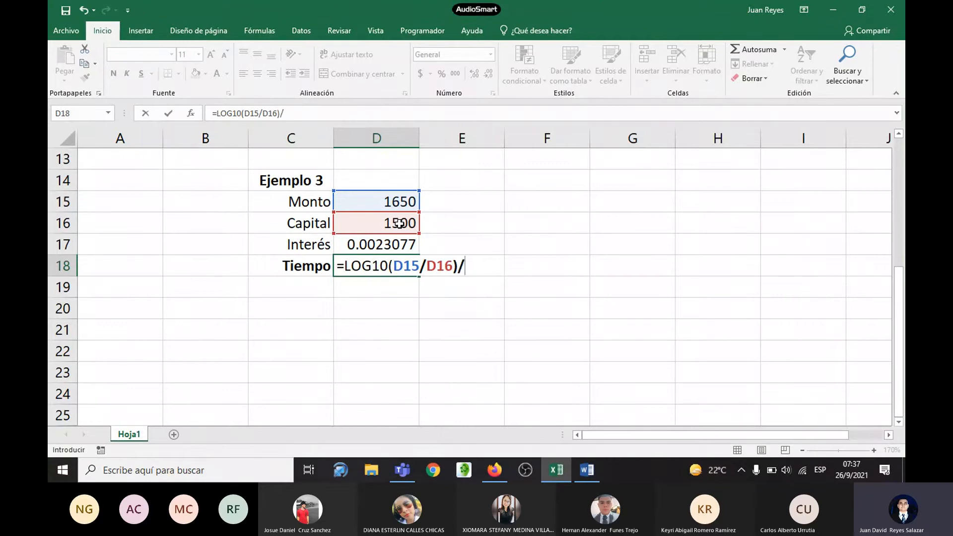
Step: Divide the D18 expression by LOG10(1+D17), following the denominator of the handout's time formula
key(alt+Tab)
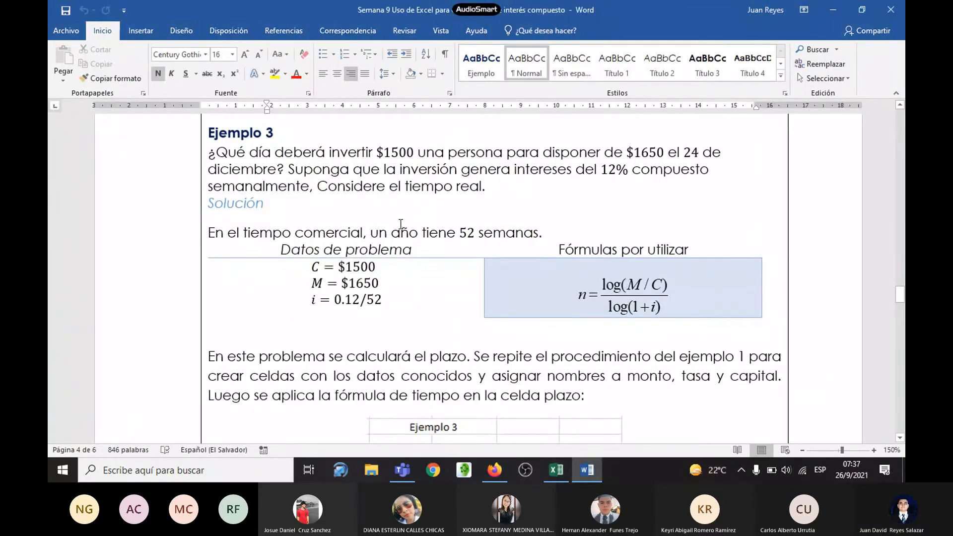
key(alt+Tab)
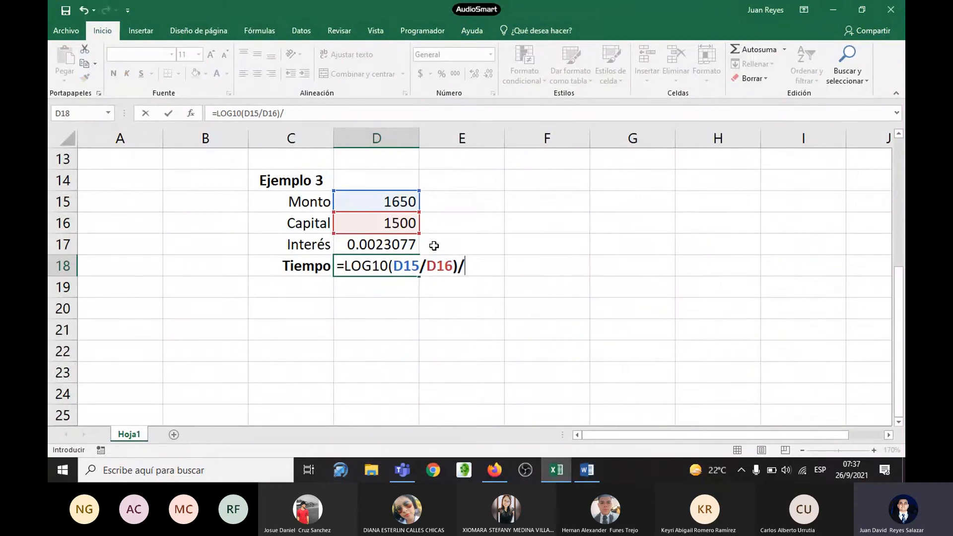
text(log)
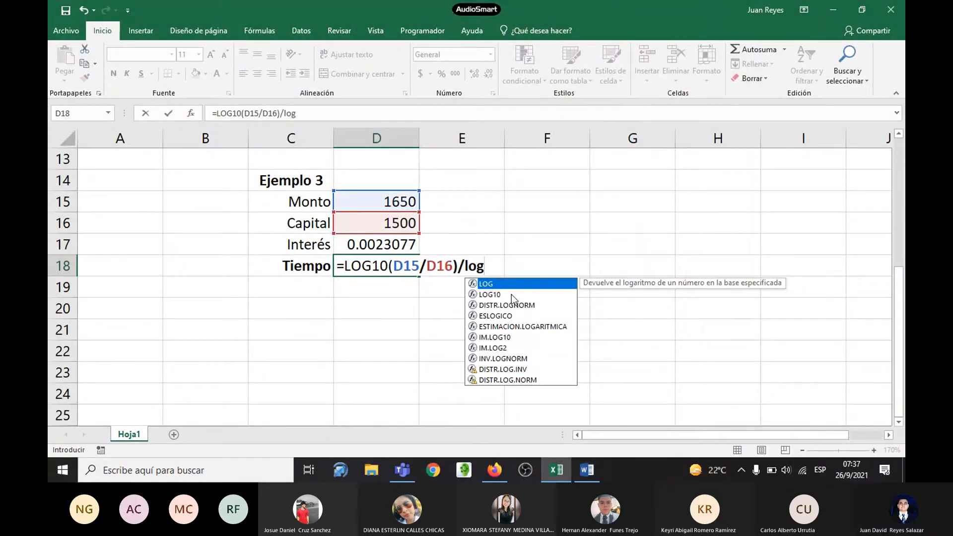
click(510, 294)
double_click(510, 294)
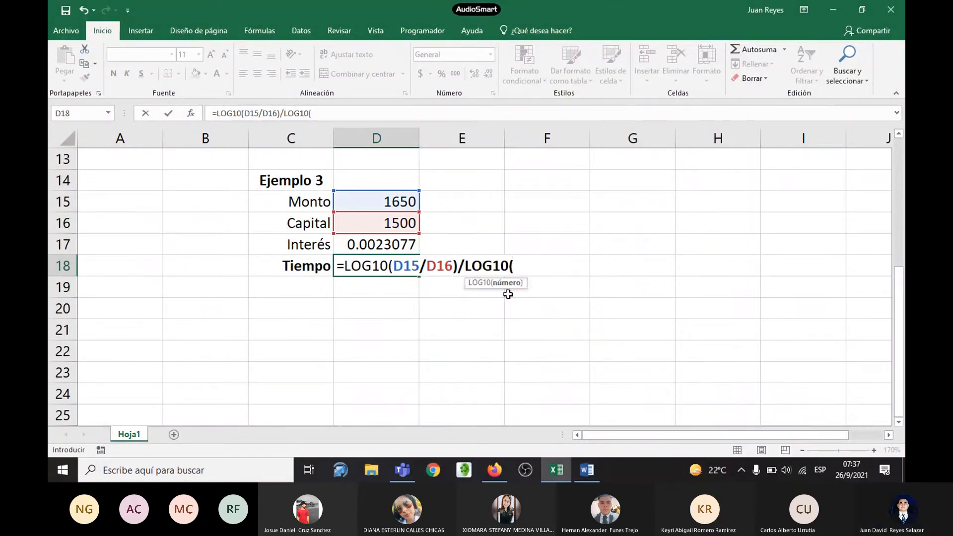
key(alt+Tab)
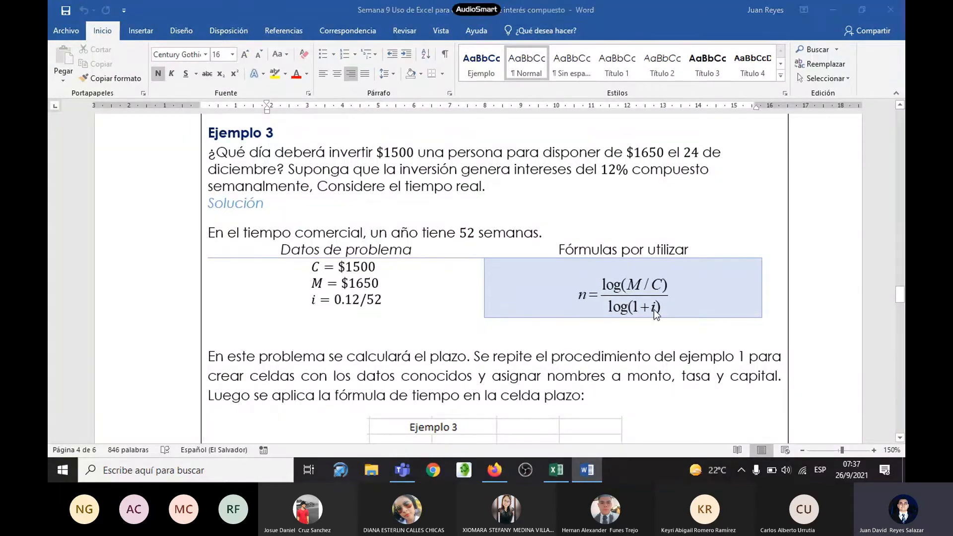
key(alt+Tab)
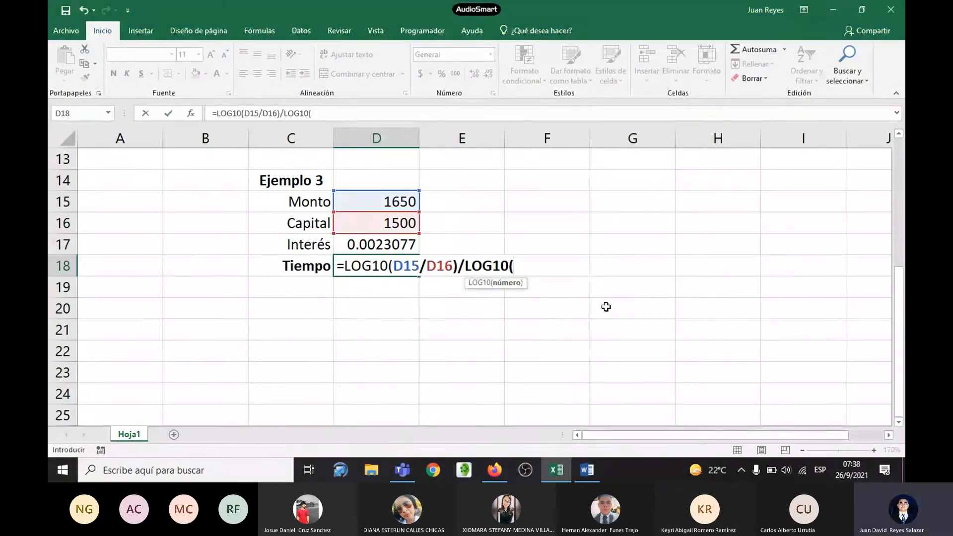
text(1+)
click(387, 244)
text())
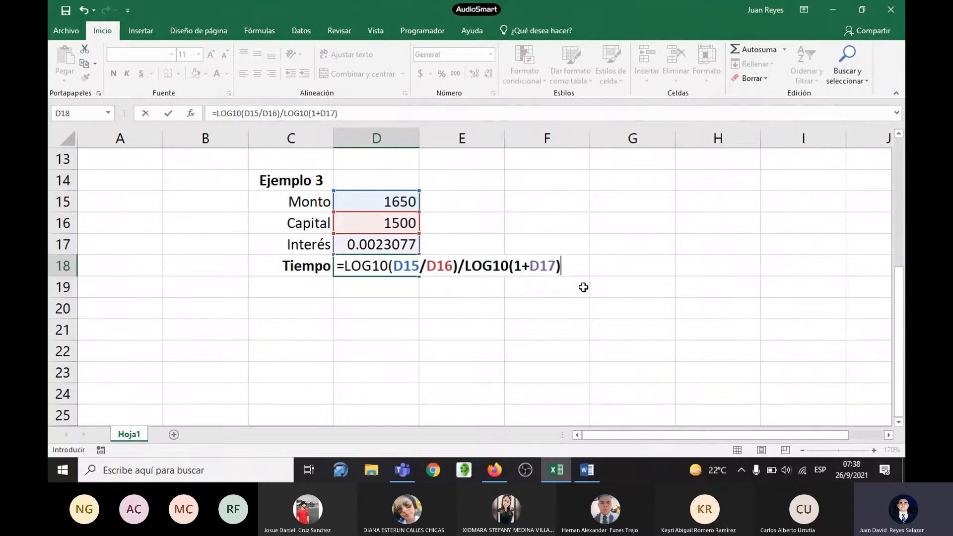
Step: Compare the Tiempo formula with the handout's worked Plazo formula and result, and enter =LOG10(D15/D16)/LOG10(1+D17) in D18
key(alt+Tab)
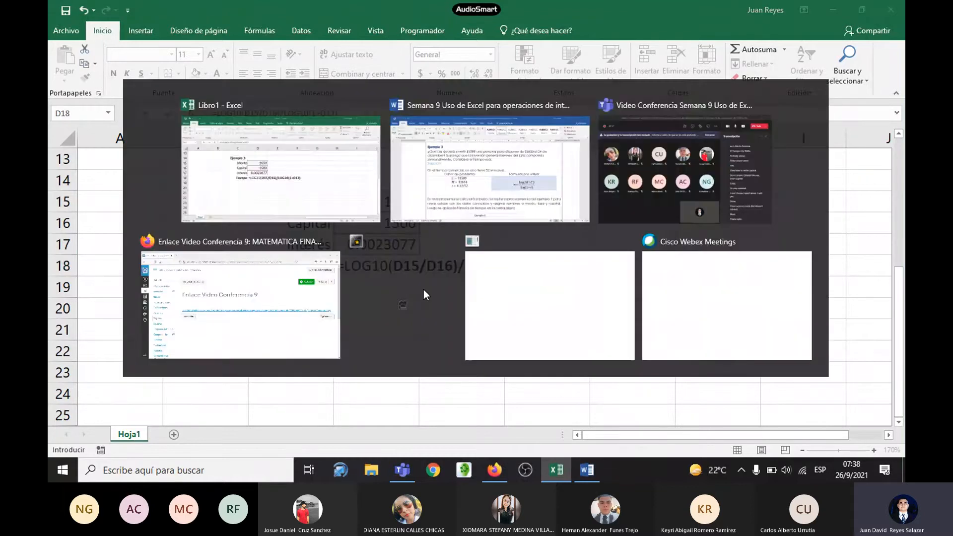
scroll(389, 273, down, 3)
scroll(617, 193, down, 2)
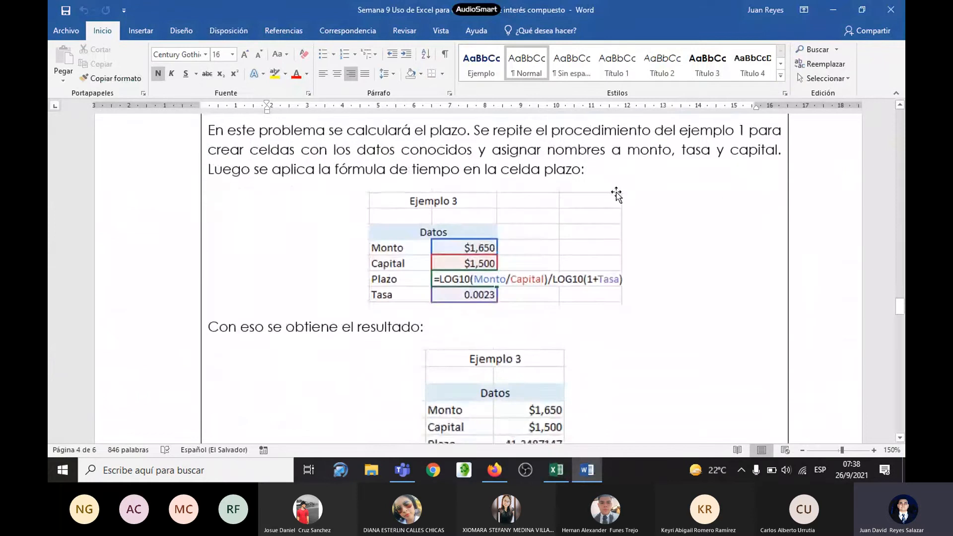
scroll(617, 194, down, 1)
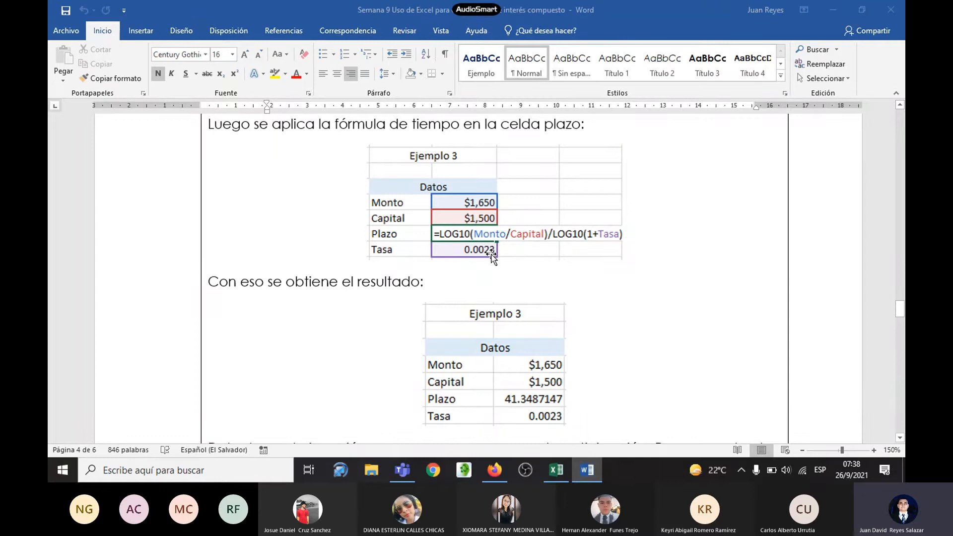
key(alt+Tab)
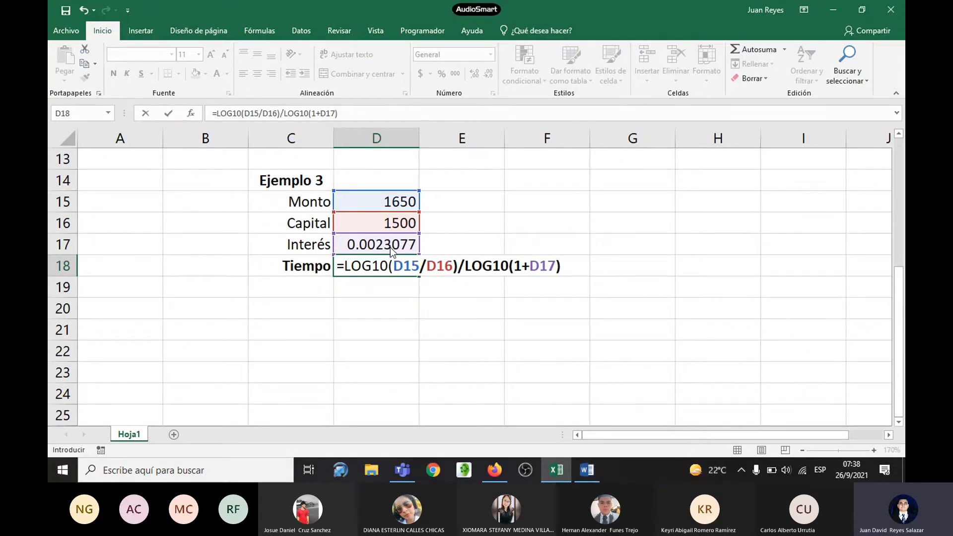
key(alt+Tab)
scroll(492, 263, down, 1)
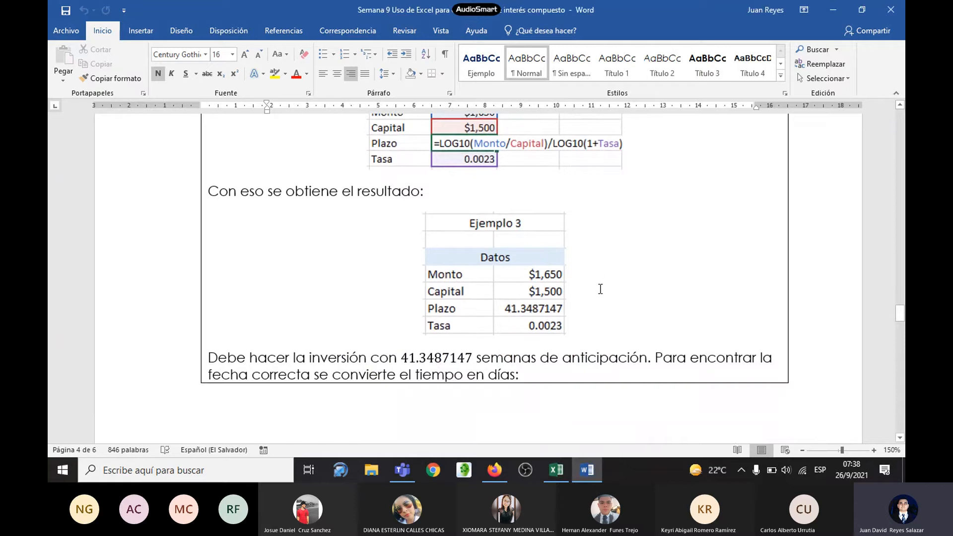
key(alt+Tab)
key(Return)
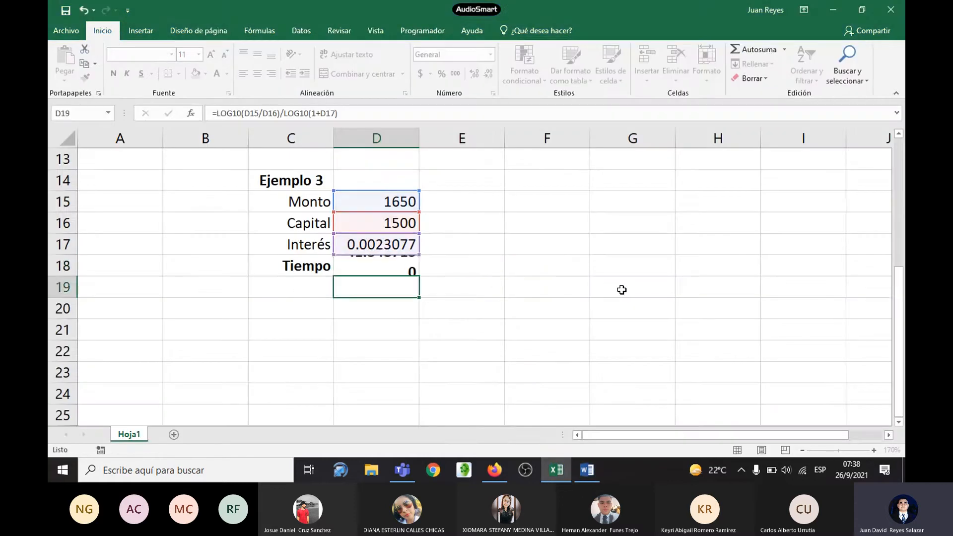
Step: Reduce the Tiempo result in D18 to two decimal places
click(417, 268)
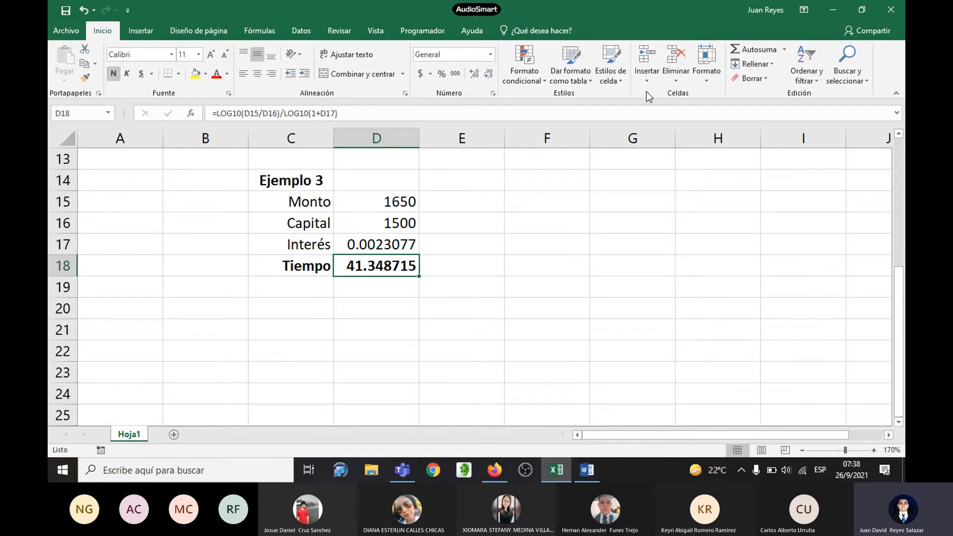
click(488, 74)
click(489, 75)
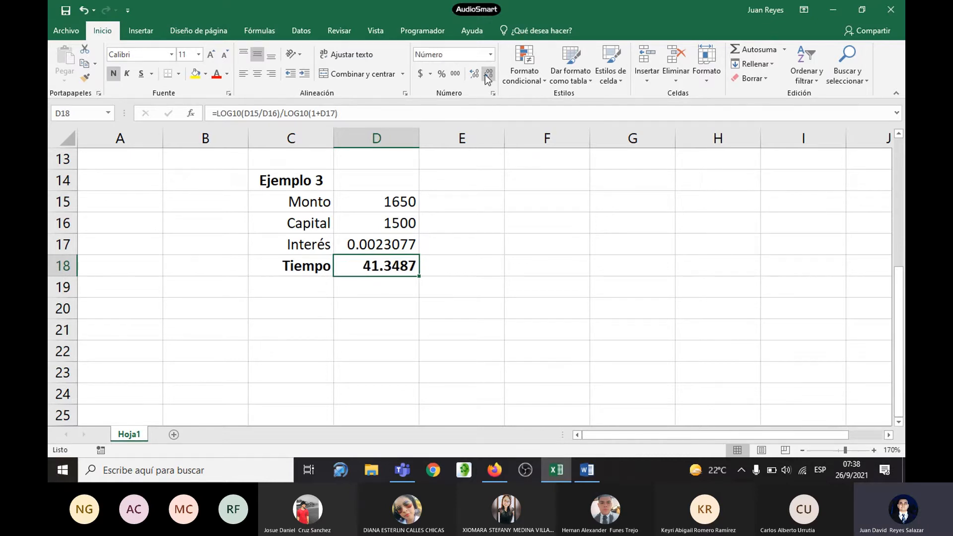
click(488, 74)
click(488, 74)
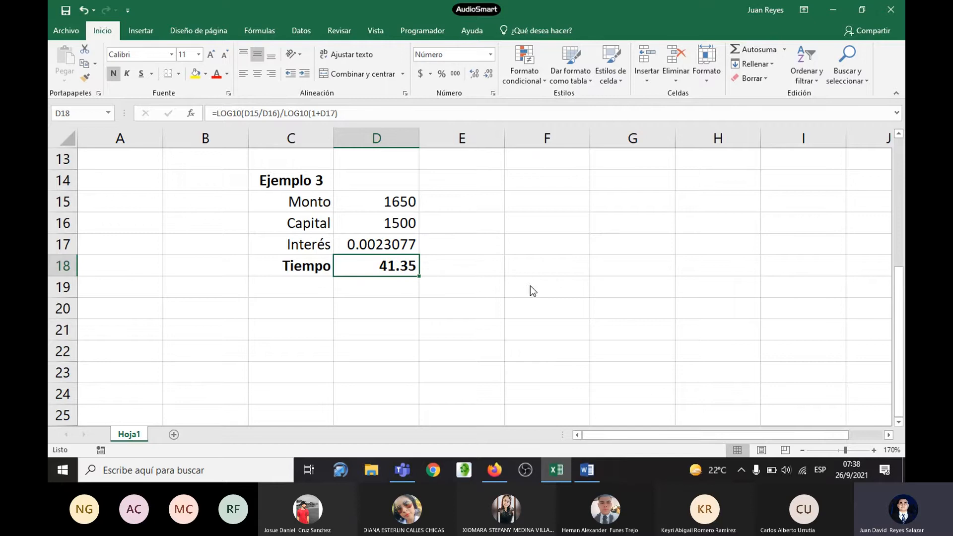
Step: Review Ejemplo 3's solution in the Word handout, from the time formula to the statement of the weeks in advance
key(alt+Tab)
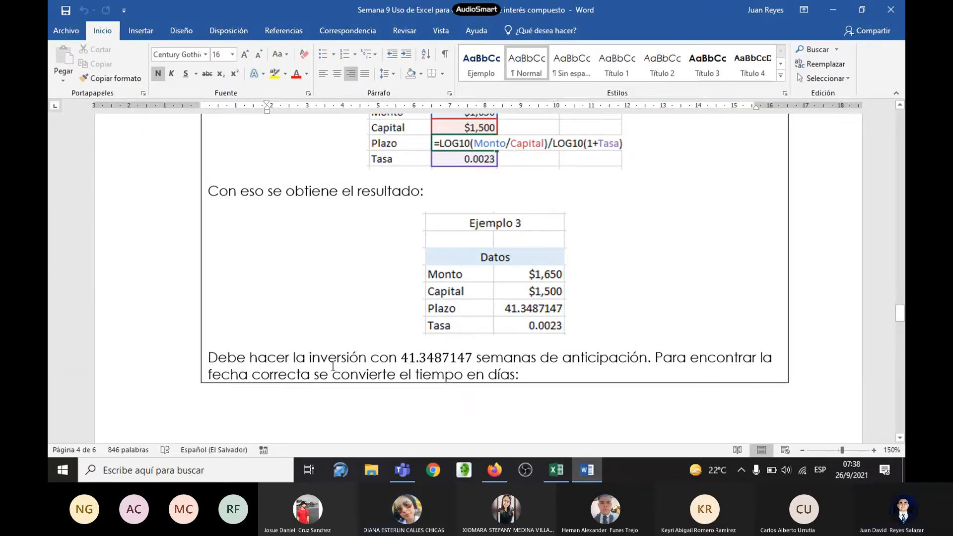
scroll(345, 355, down, 1)
scroll(345, 354, down, 1)
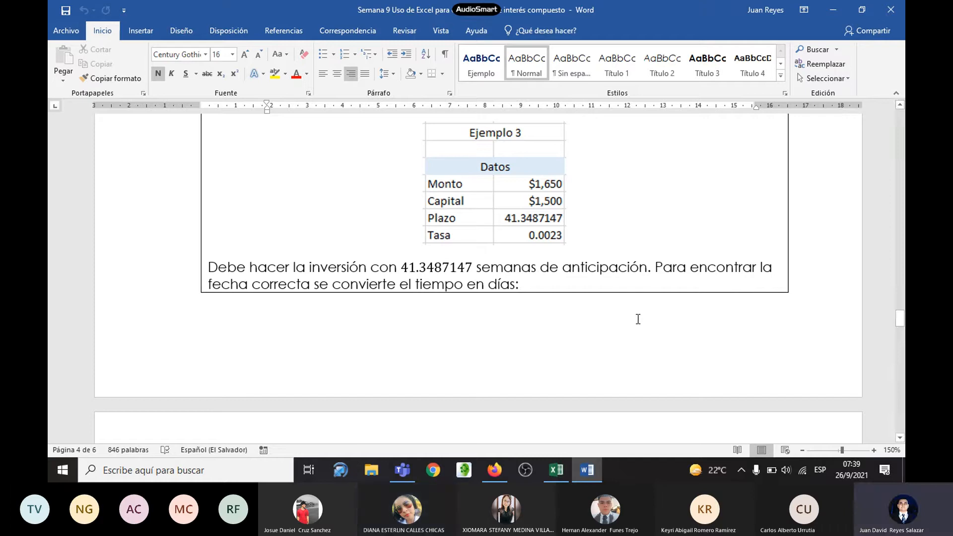
scroll(638, 317, up, 10)
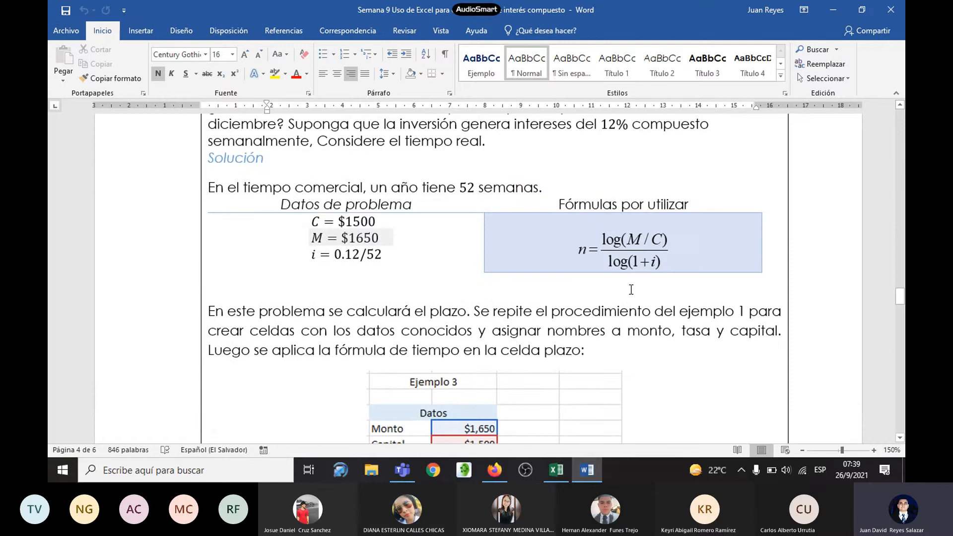
scroll(615, 278, down, 1)
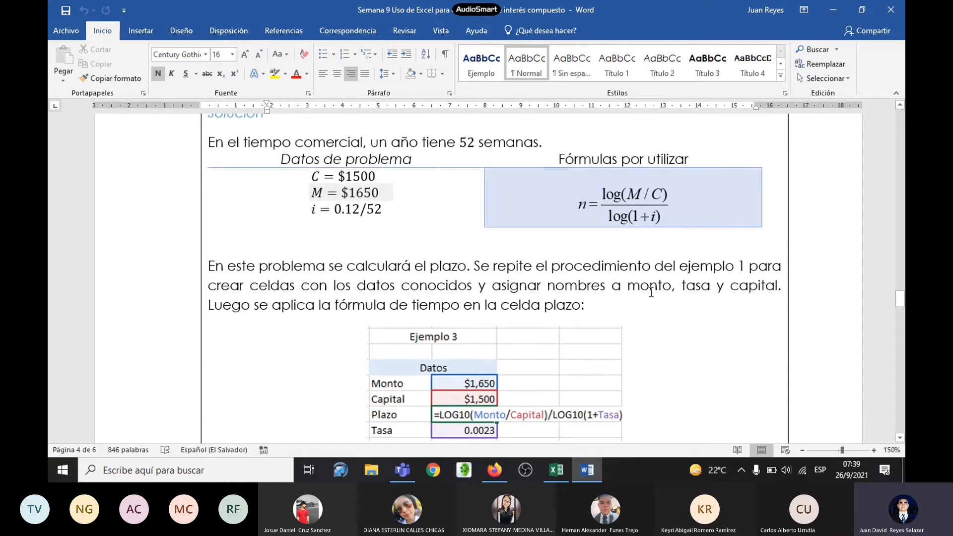
scroll(578, 278, down, 2)
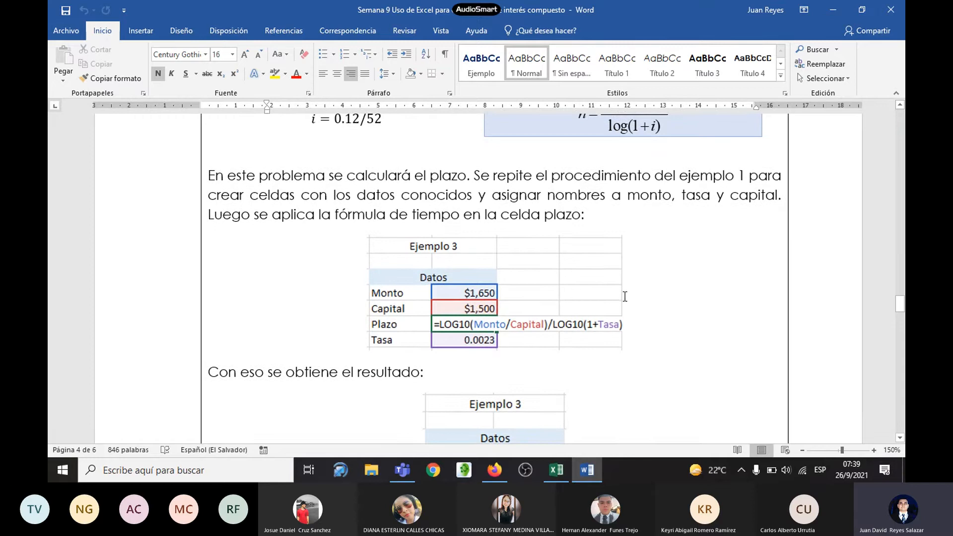
scroll(645, 307, down, 1)
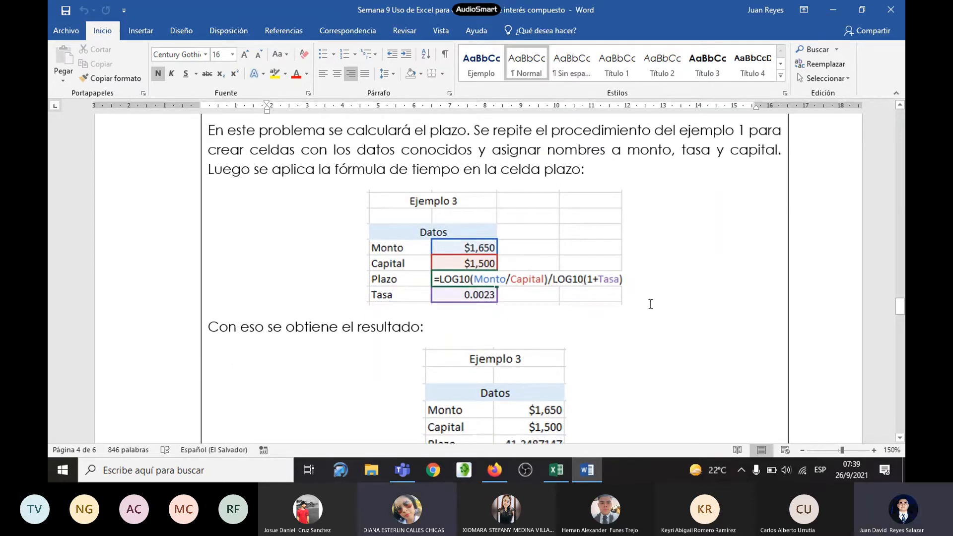
scroll(650, 303, down, 4)
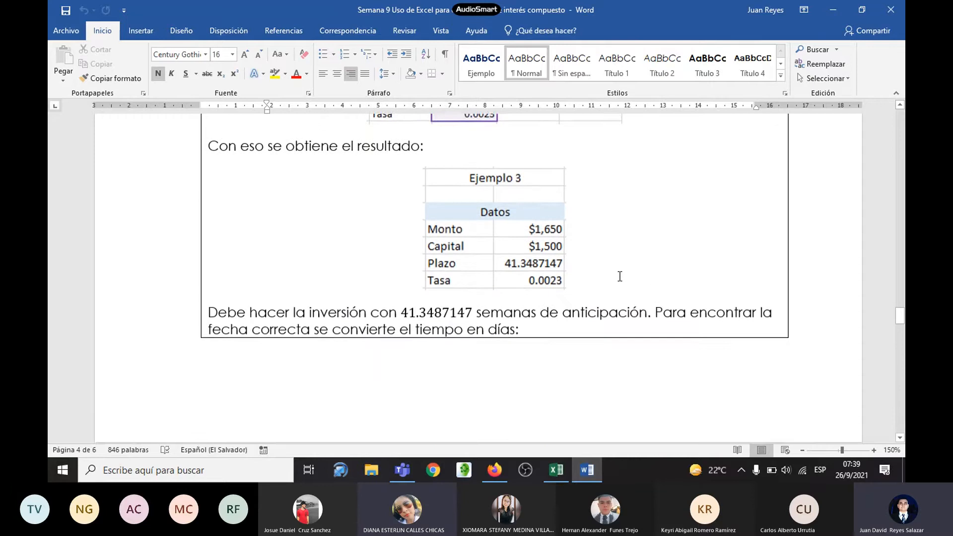
scroll(619, 276, down, 1)
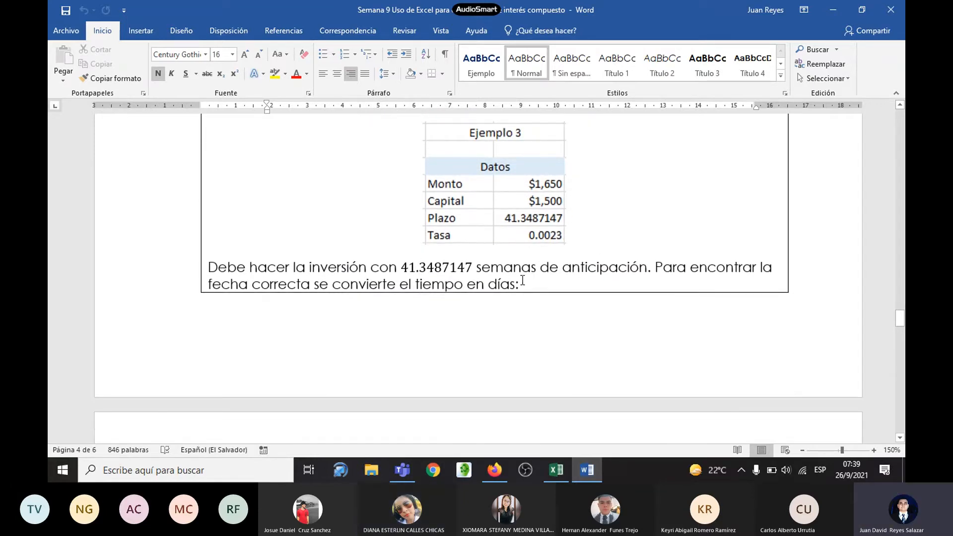
click(404, 268)
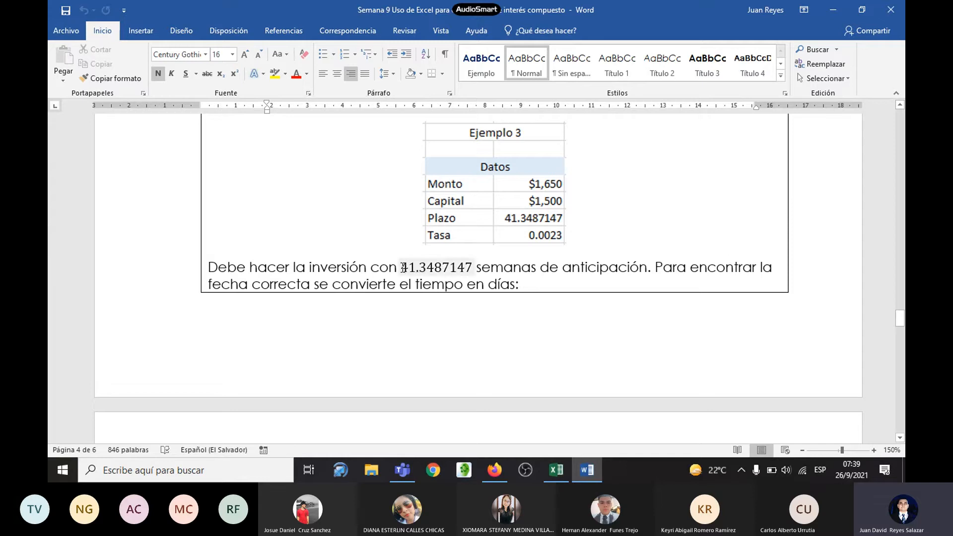
Step: Reread Ejemplo 3's target date, highlighting "el 24 de diciembre", and examine how the handout converts the weeks into days
scroll(404, 268, up, 6)
scroll(350, 266, up, 5)
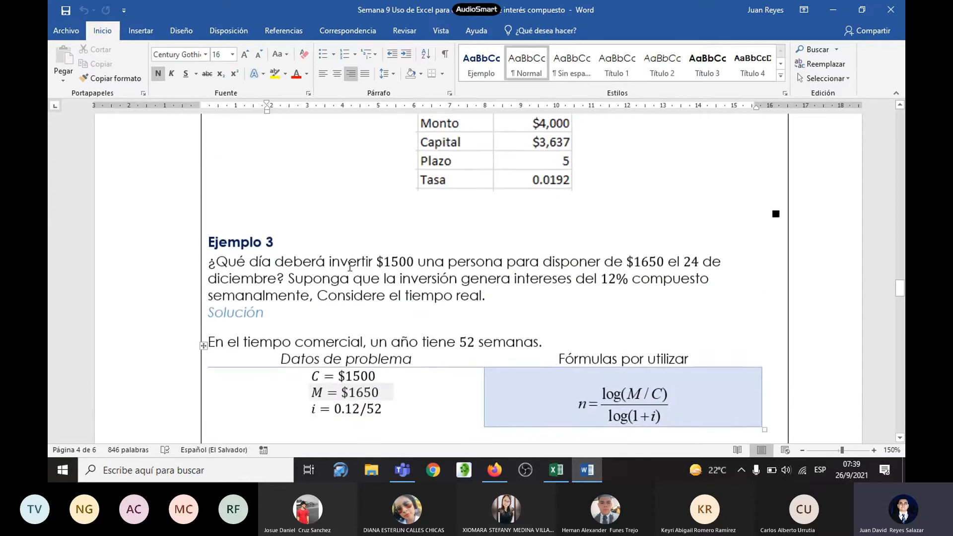
drag(674, 287, 276, 300)
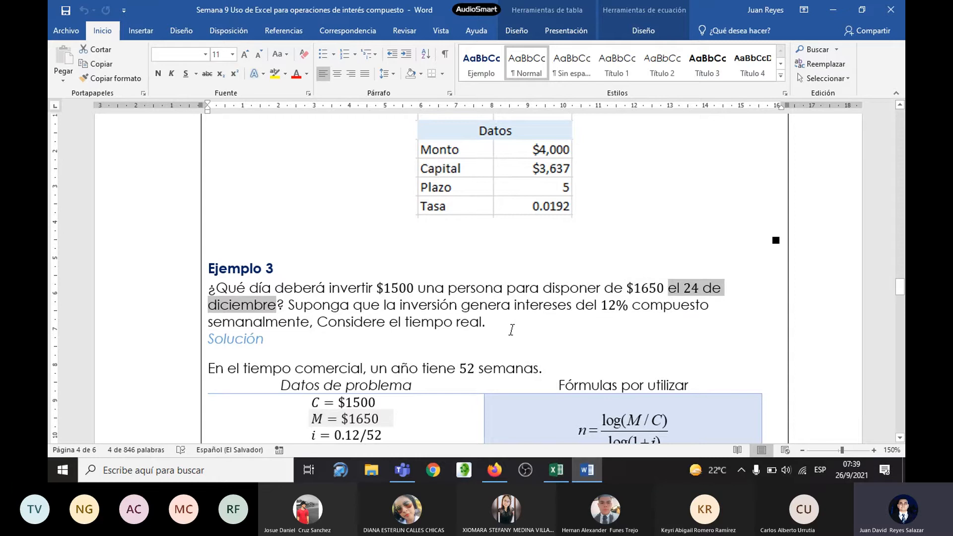
scroll(515, 330, down, 10)
scroll(510, 332, down, 3)
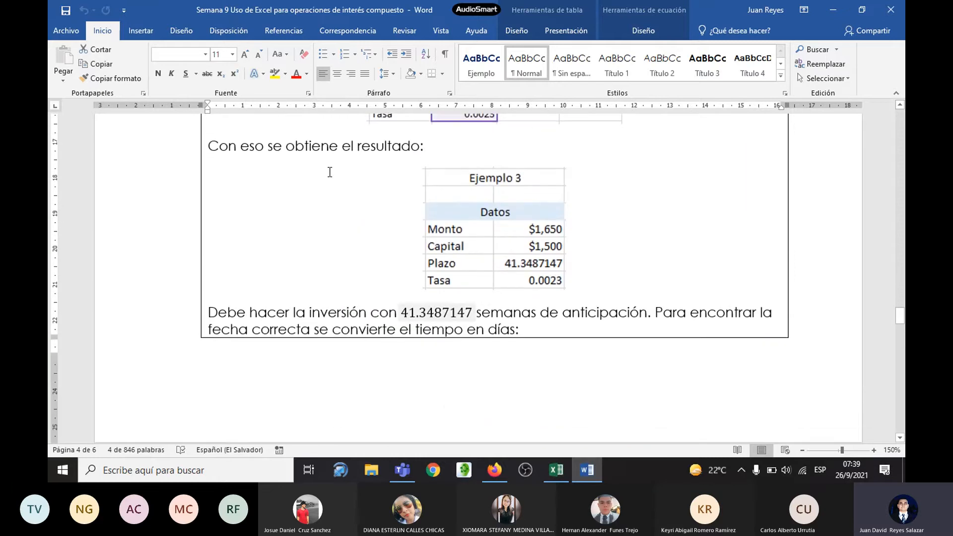
scroll(487, 268, down, 1)
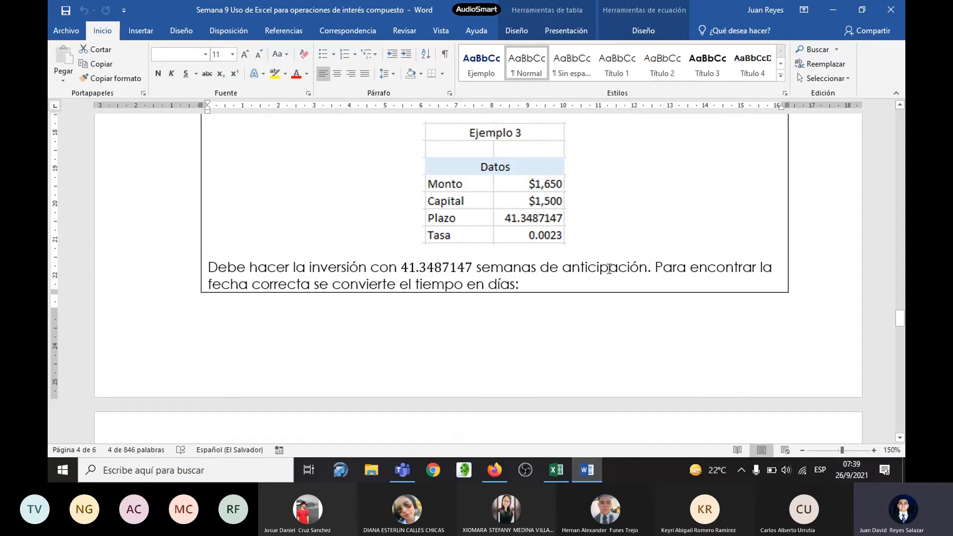
scroll(529, 266, down, 9)
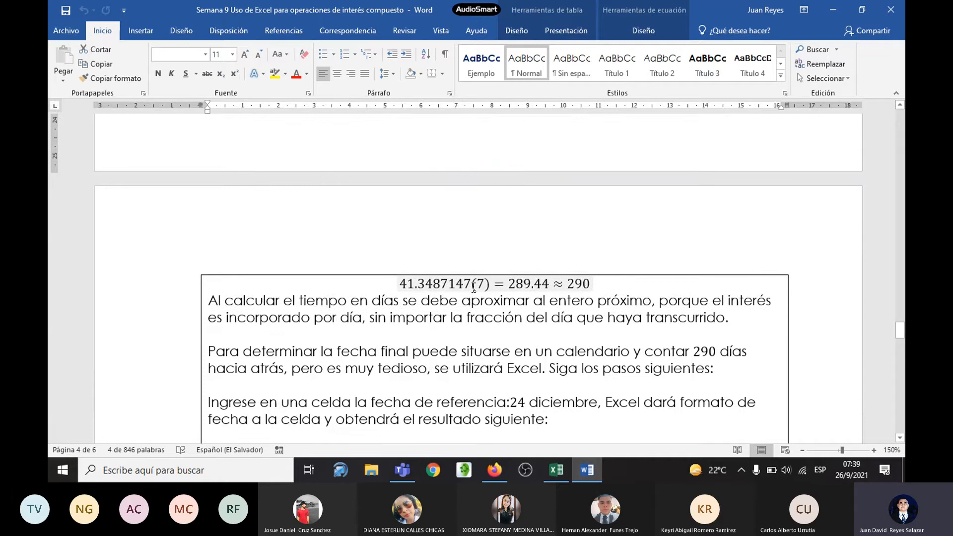
Step: Switch to Excel and add the label "Tiempo en días" in C19, aligned right
key(alt+Tab)
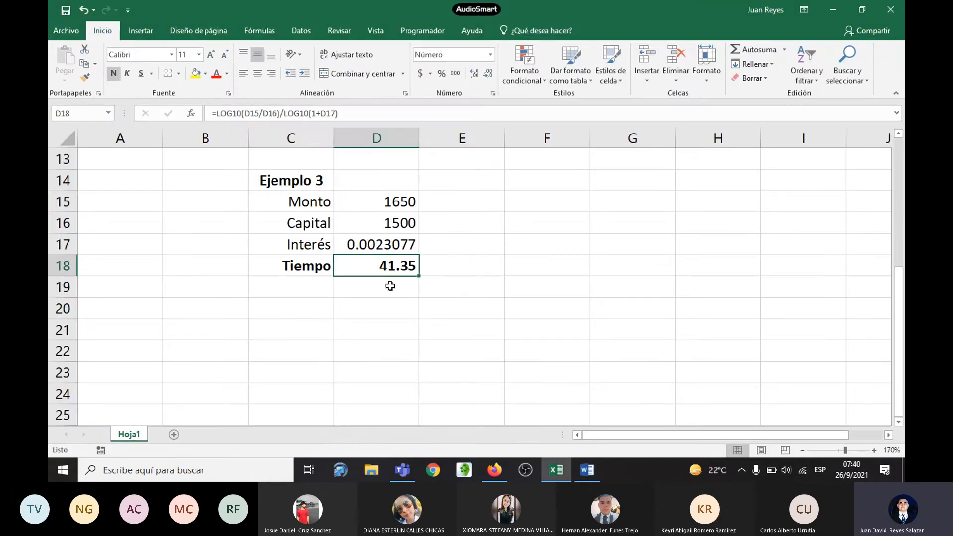
click(310, 293)
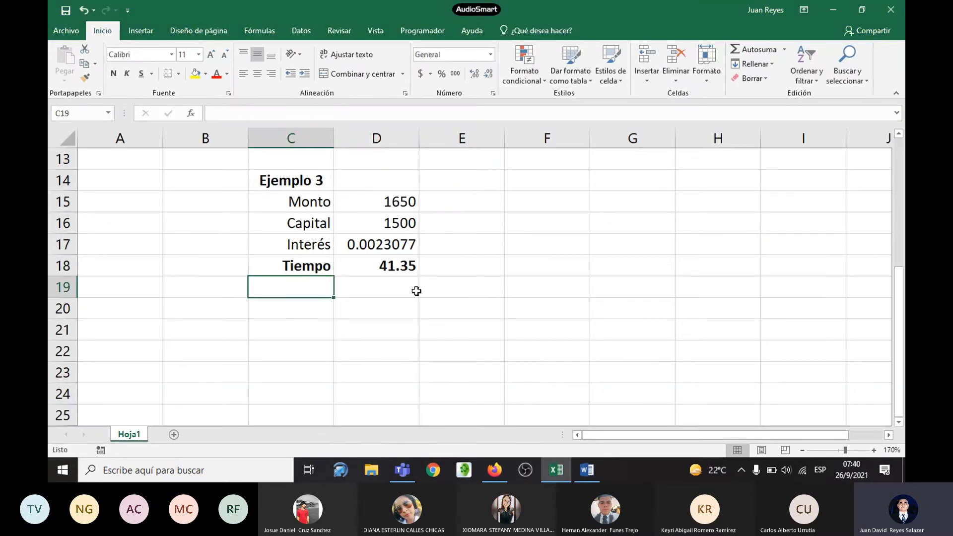
text(Tiempo e)
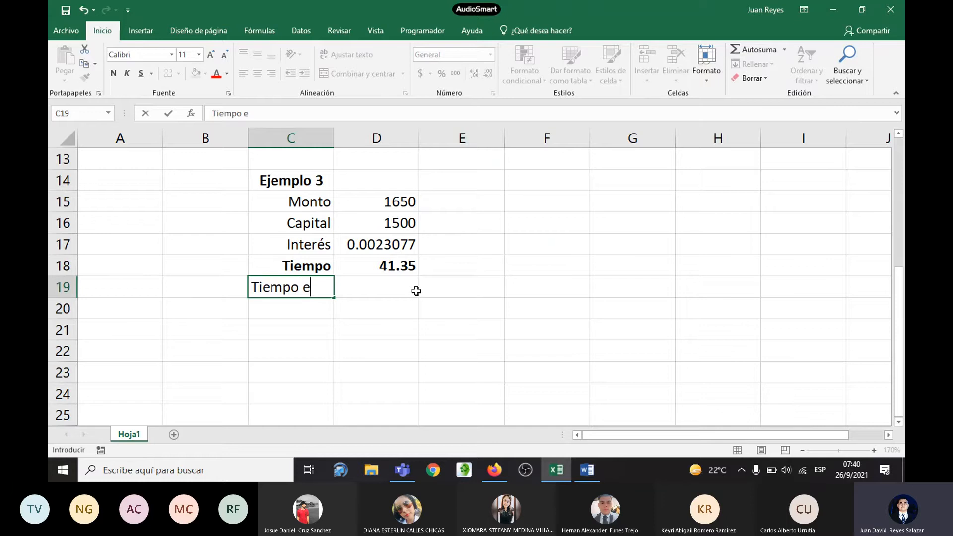
text(n días)
key(Return)
click(306, 290)
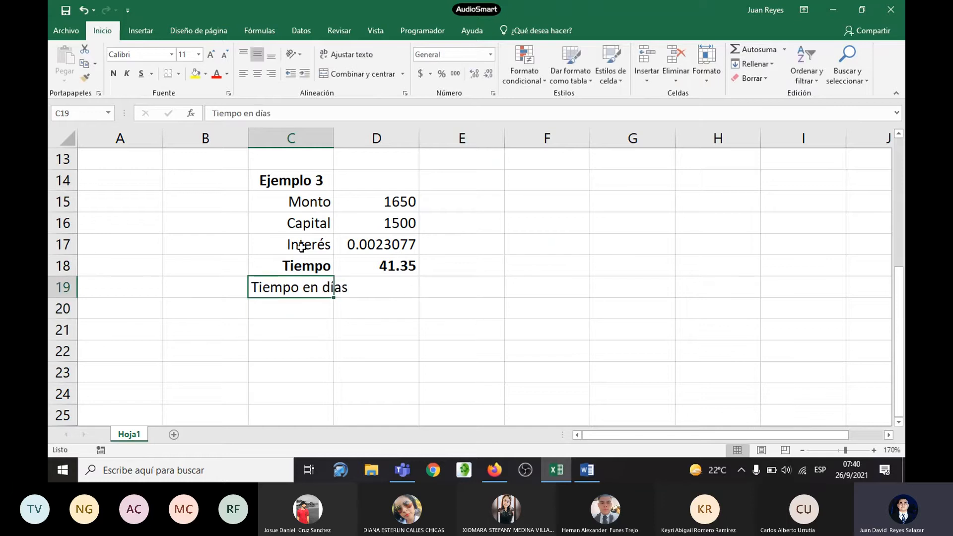
click(272, 75)
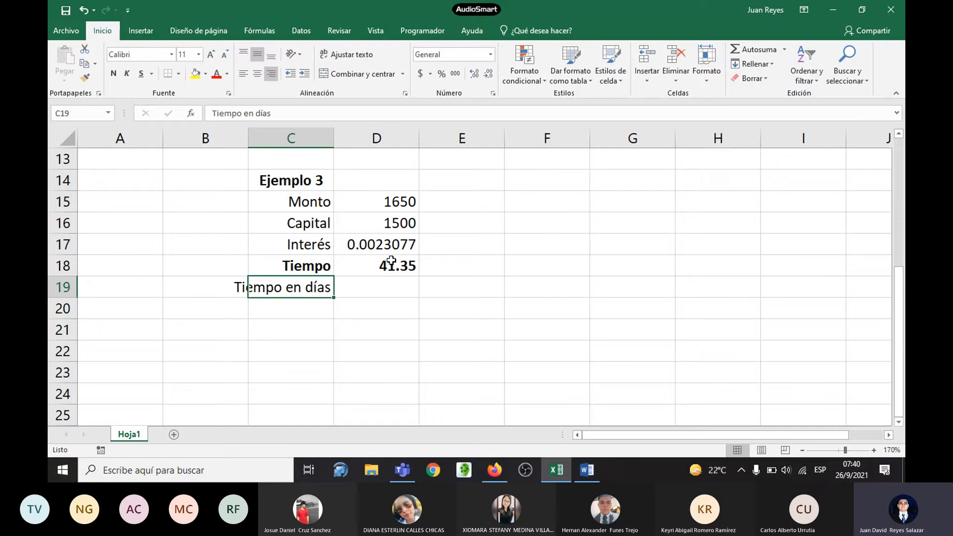
Step: Label the Tiempo result's unit by entering "Semanas" in E18
click(465, 265)
text(Semanas)
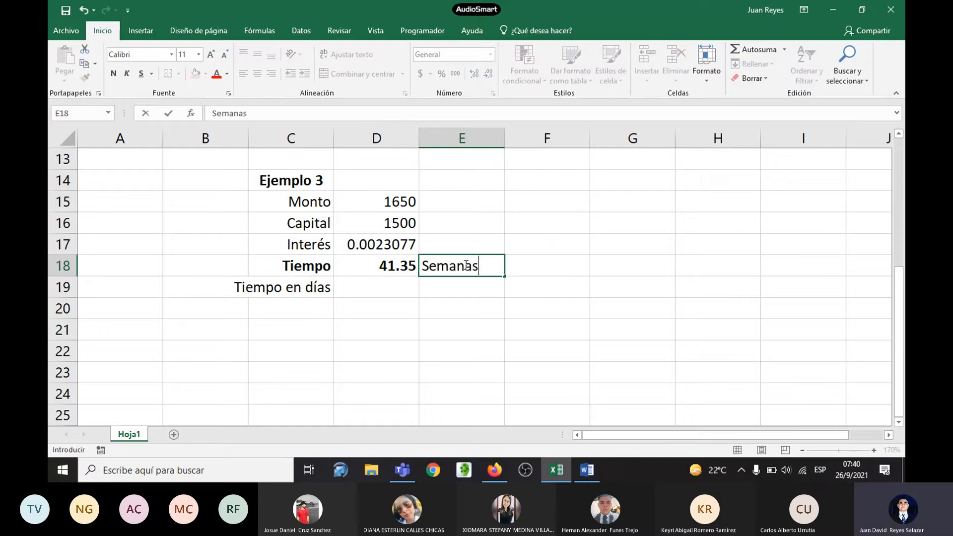
key(Return)
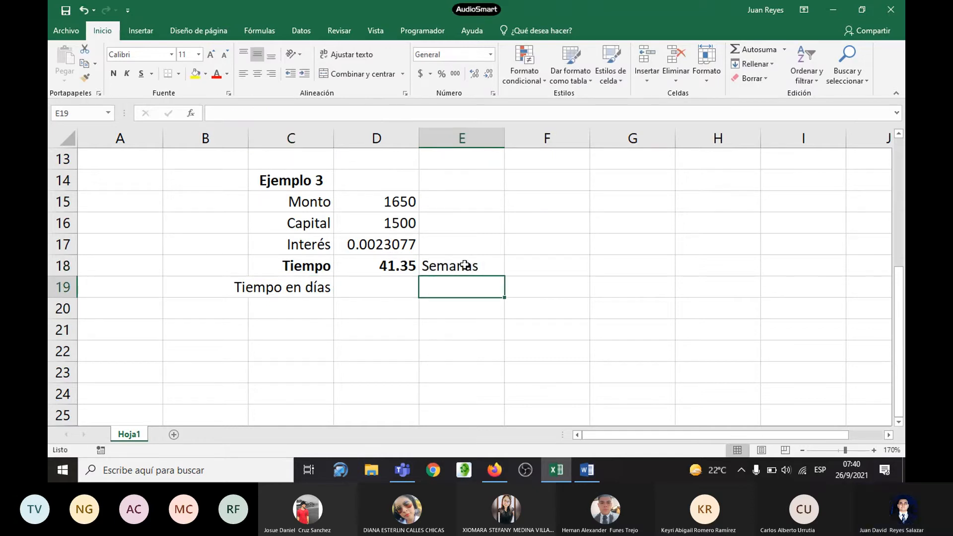
Step: Convert Ejemplo 3's weeks to days by entering =D18*7 in D19
click(375, 285)
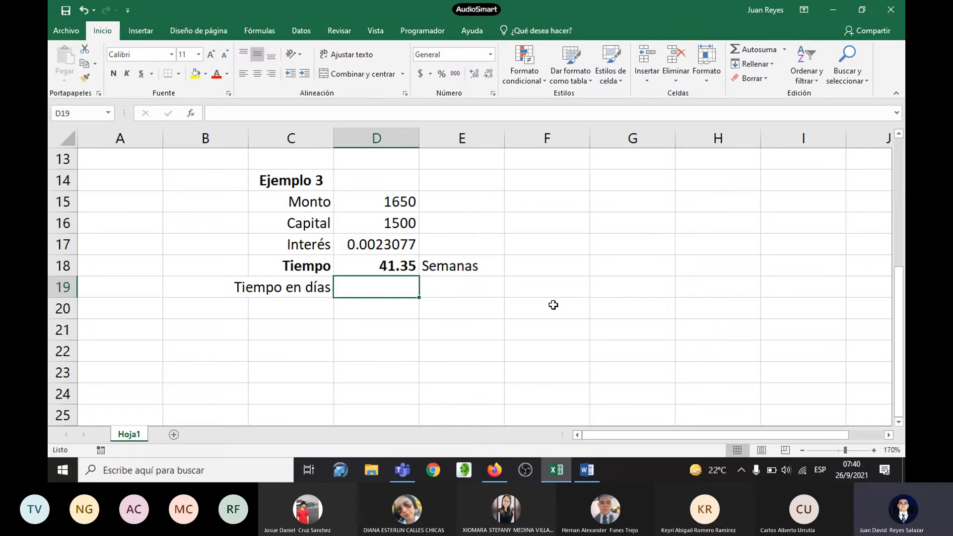
text(=)
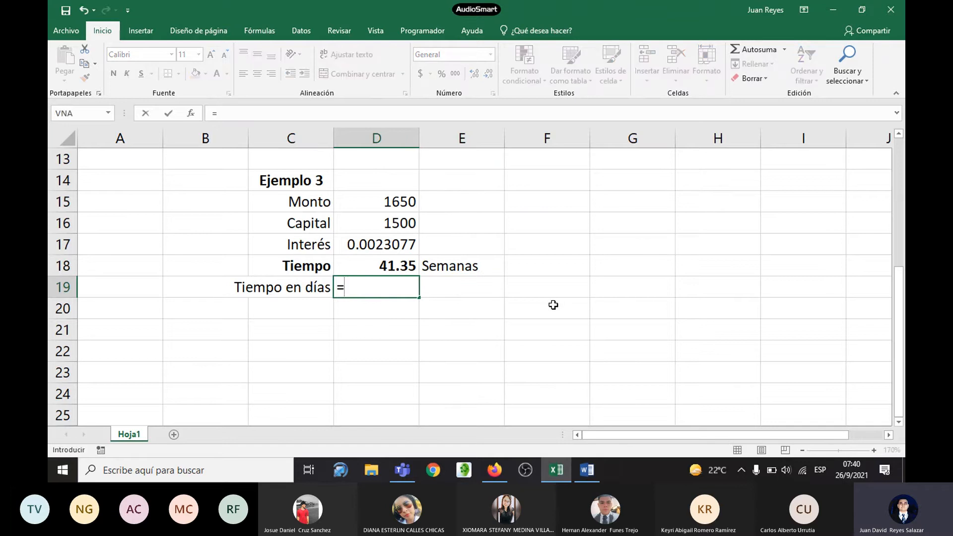
click(404, 266)
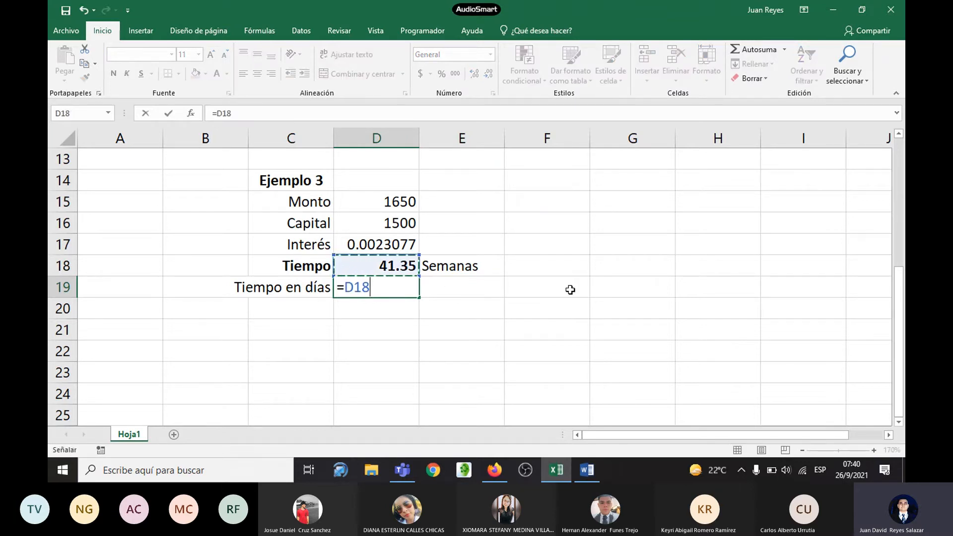
text(*7)
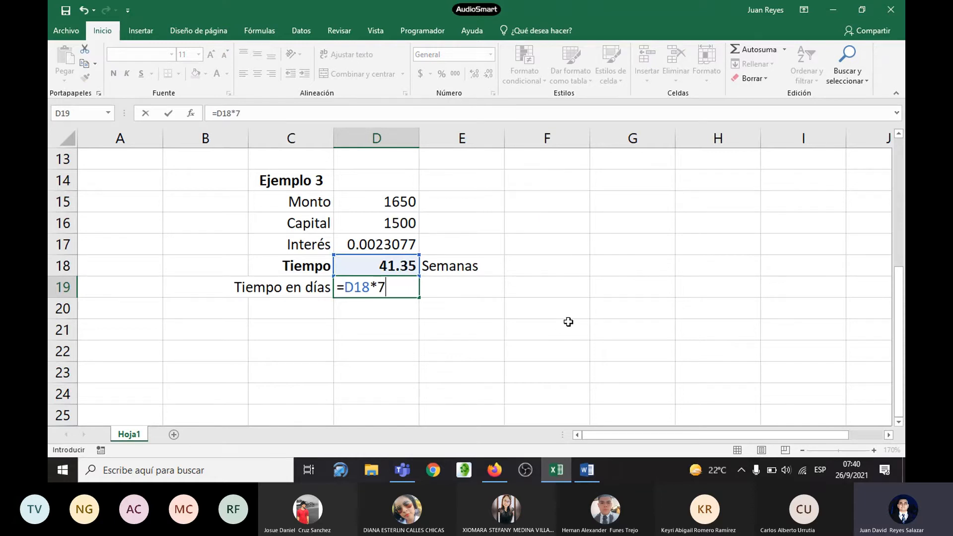
key(Return)
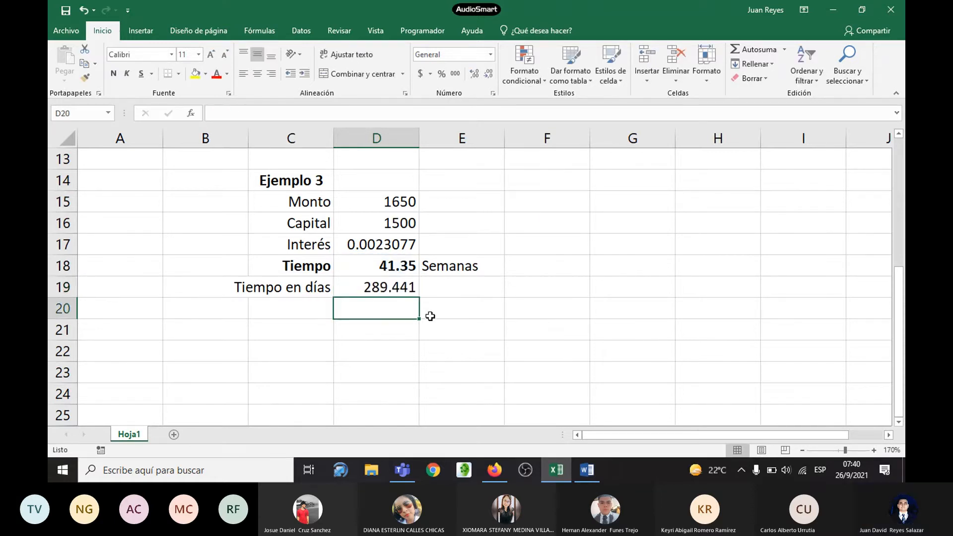
click(400, 270)
click(401, 286)
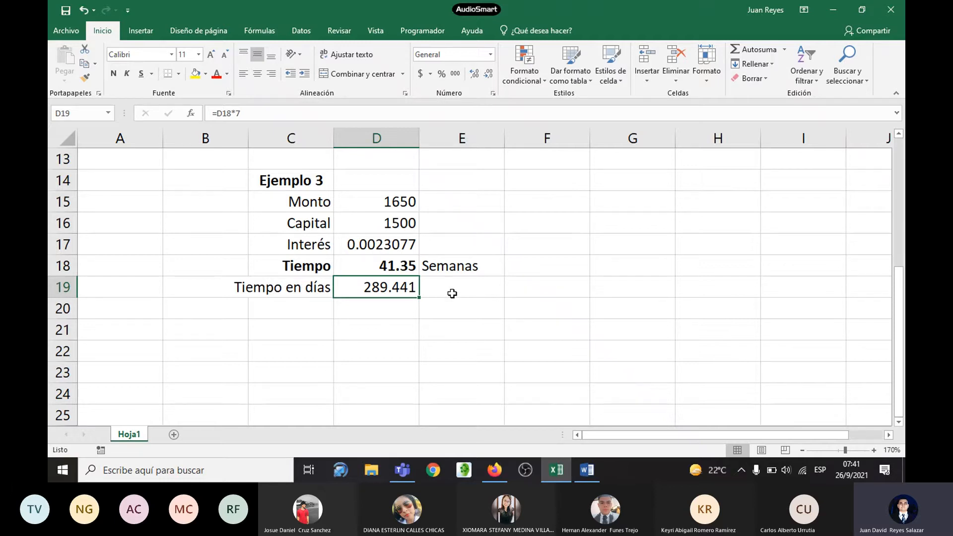
Step: Enter the days rounded up to the next whole number, 290, in D20
click(385, 307)
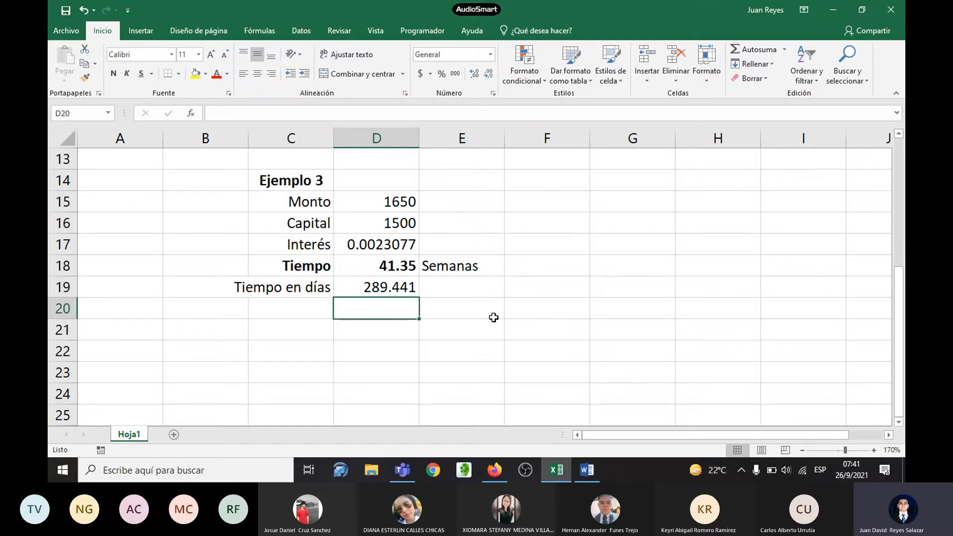
text(290)
key(Return)
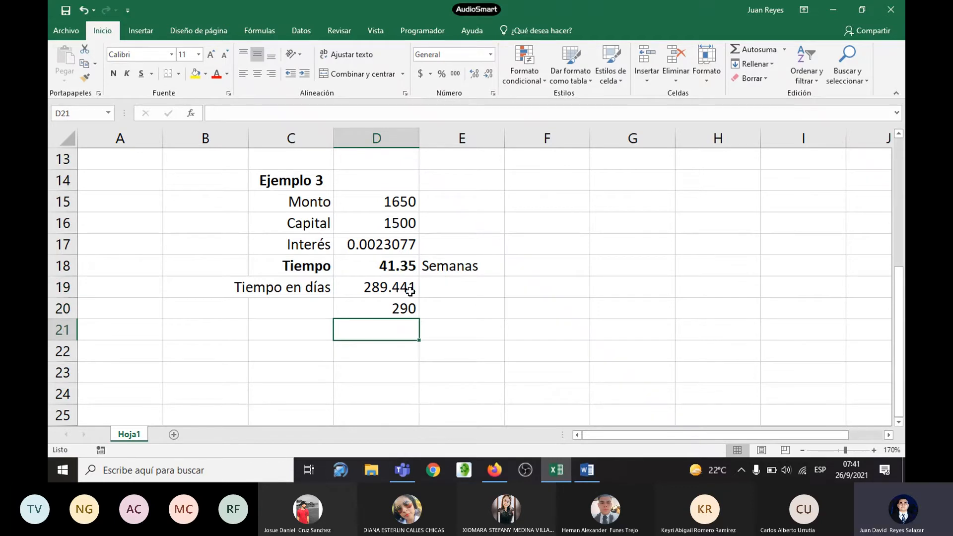
Step: Check the handout's reference date in Word, return to Excel and enter 24/12 in E20
key(alt+Tab)
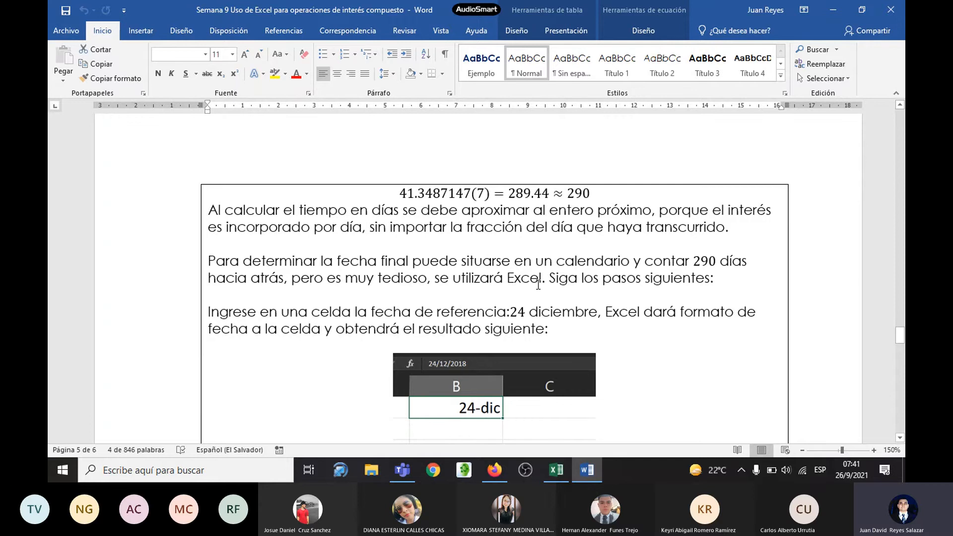
scroll(649, 291, down, 3)
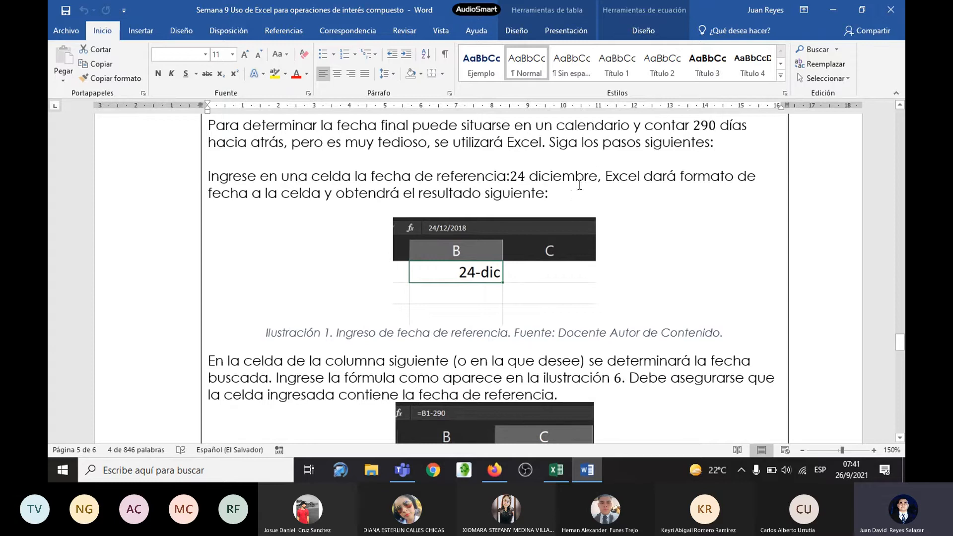
key(alt+Tab)
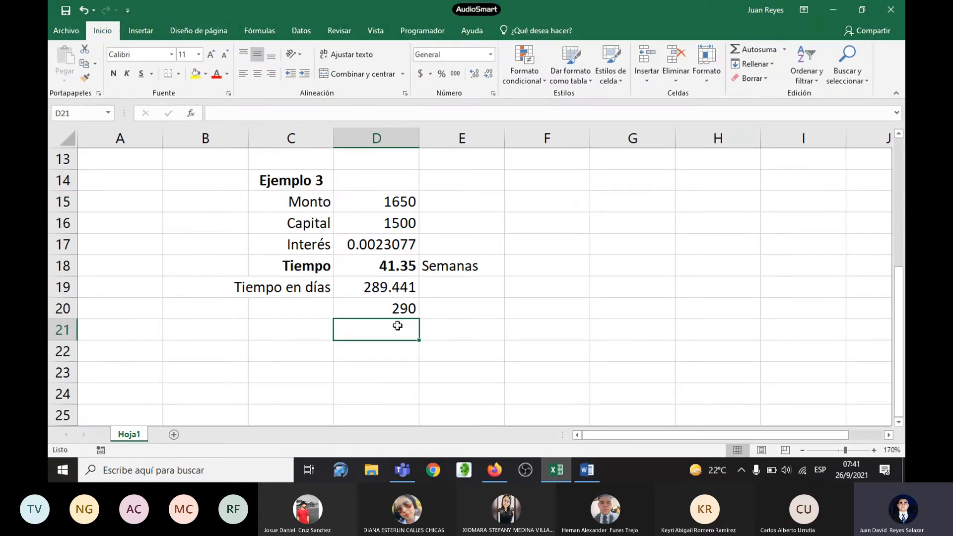
click(492, 306)
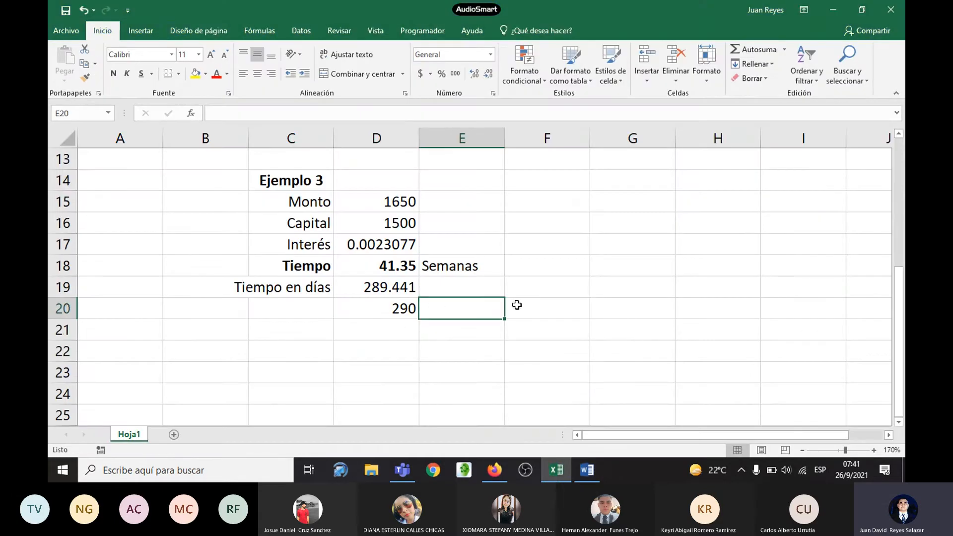
text(24/12)
key(Return)
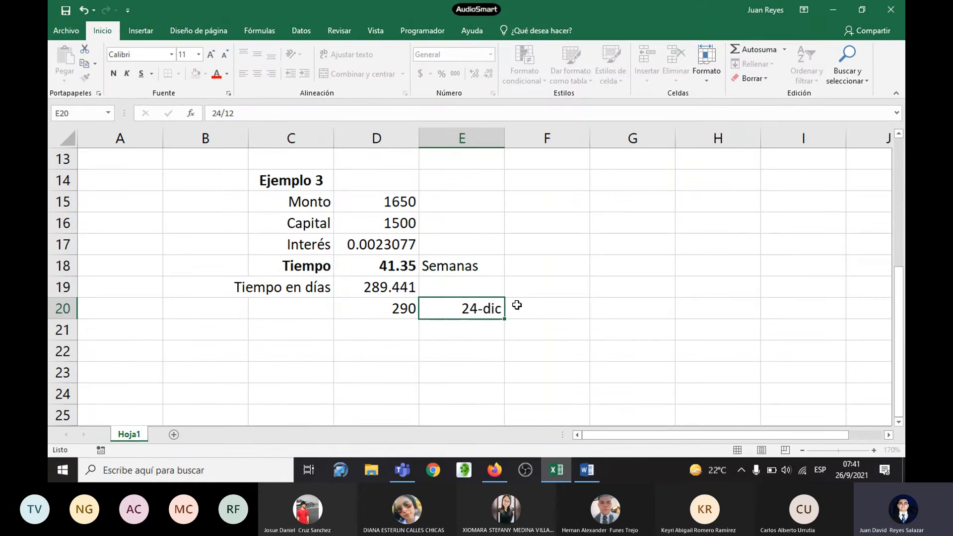
click(494, 308)
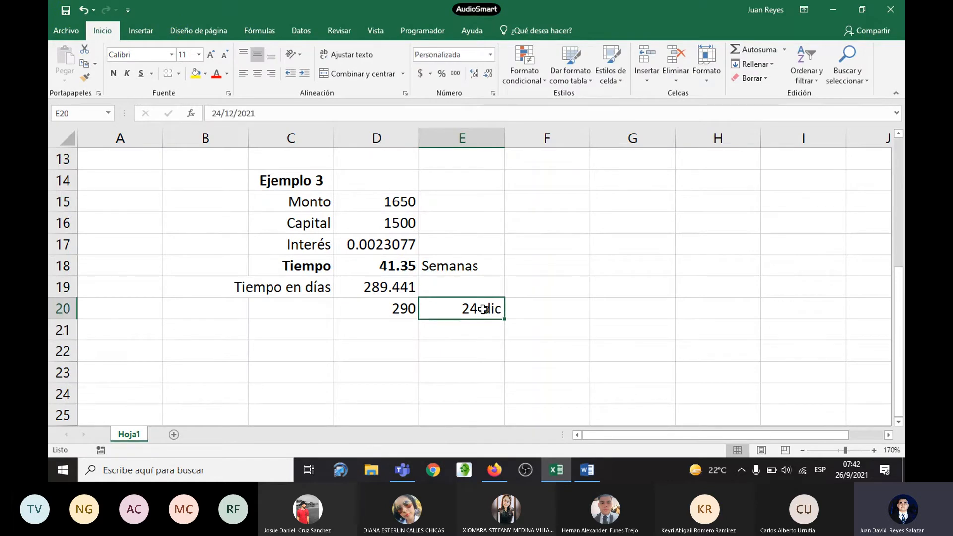
Step: Select F20, switch to Word and read how the handout subtracts 290 days from the reference date
click(554, 312)
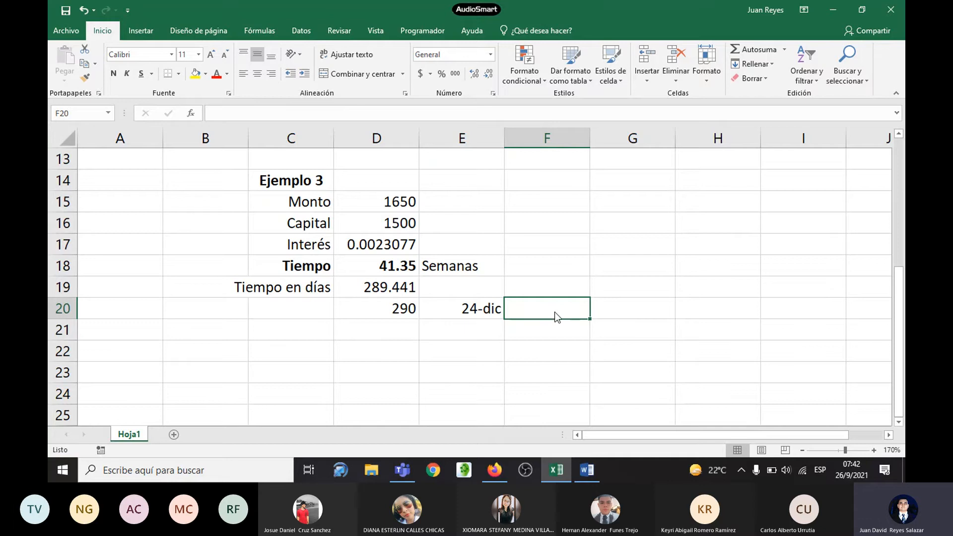
key(alt+Tab)
scroll(543, 295, down, 1)
scroll(567, 276, down, 1)
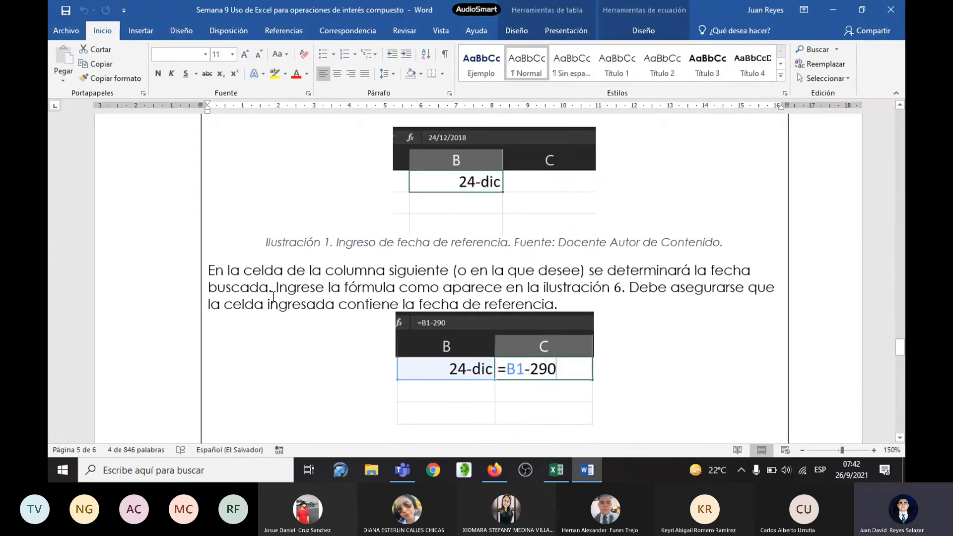
scroll(325, 295, down, 1)
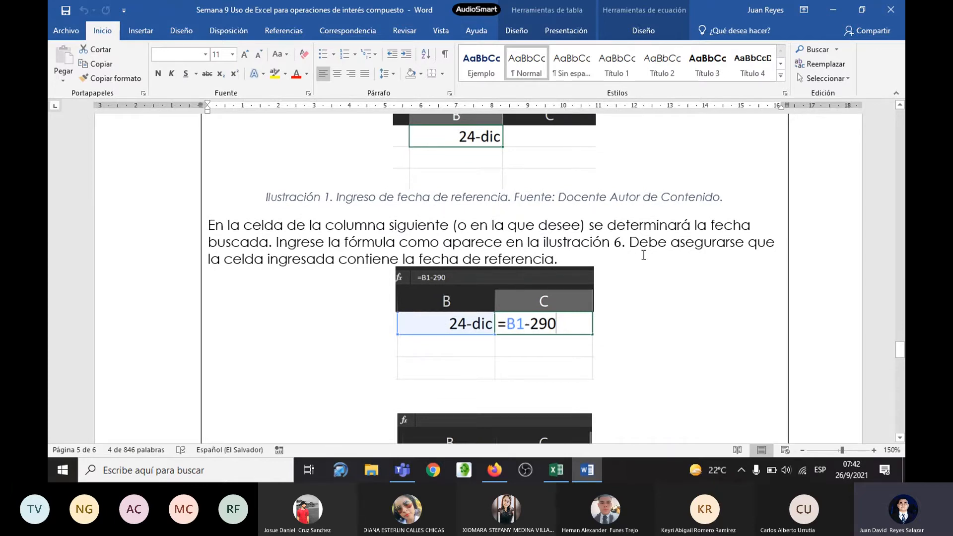
scroll(643, 255, down, 1)
scroll(643, 255, down, 1)
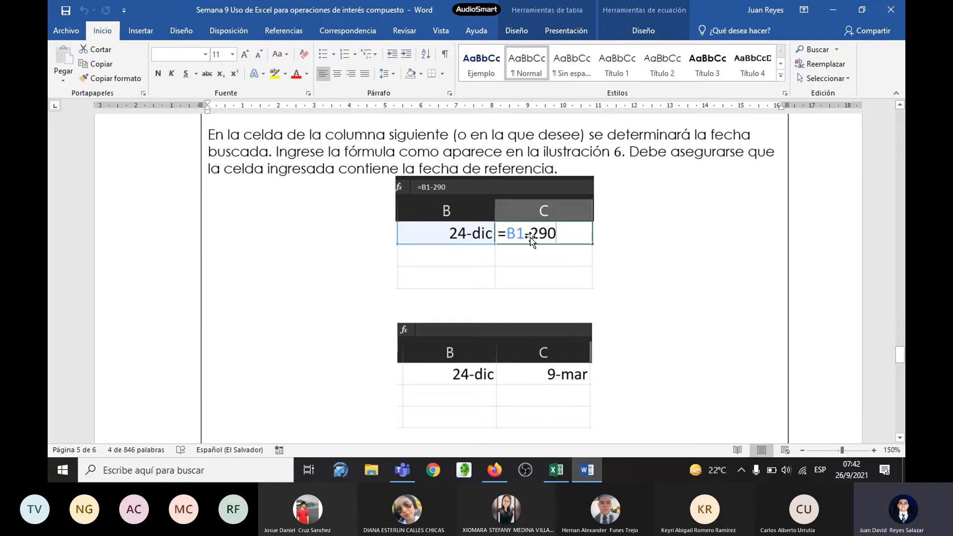
Step: Return to Excel and calculate the investment date in F20 with =E20-290, checking the formula against the handout
key(alt+Tab)
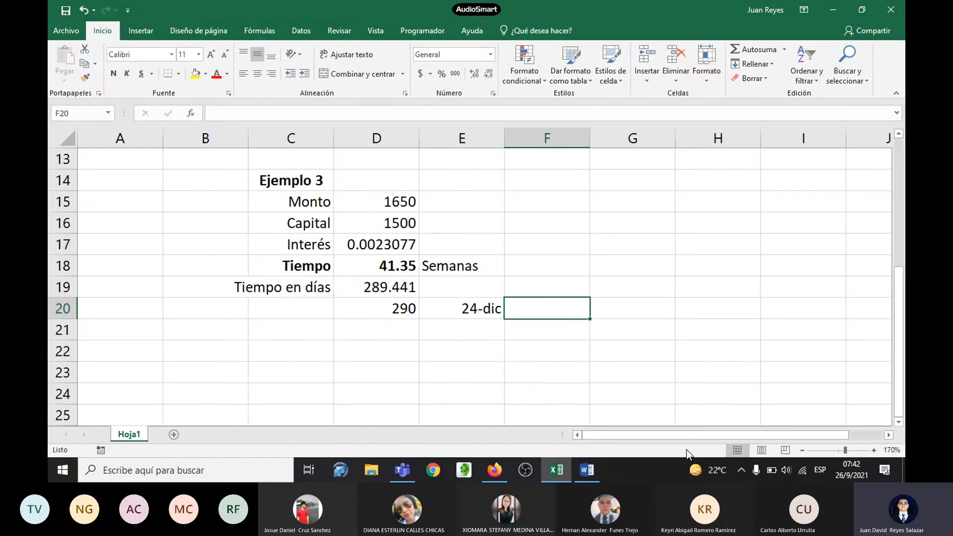
text(=)
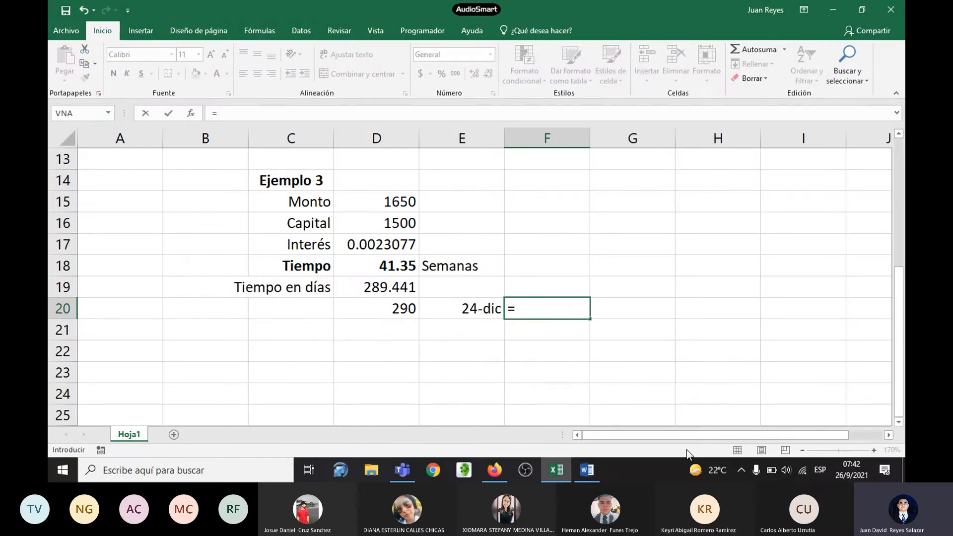
click(460, 304)
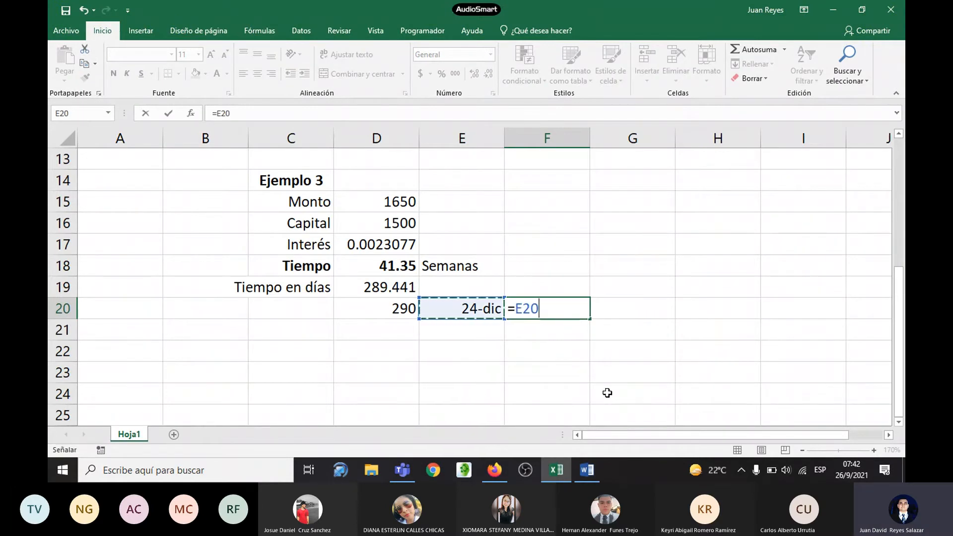
text(-)
click(395, 312)
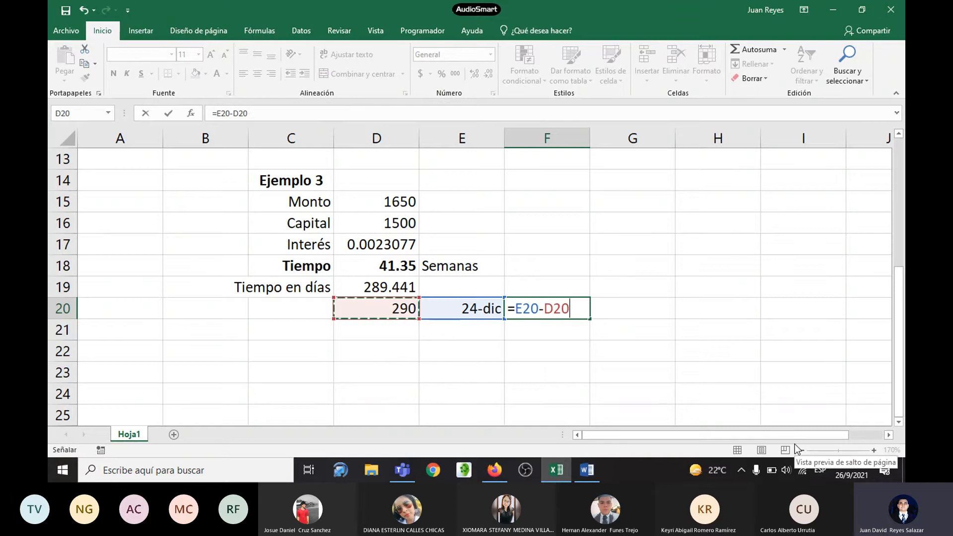
key(BackSpace)
key(BackSpace)
key(BackSpace)
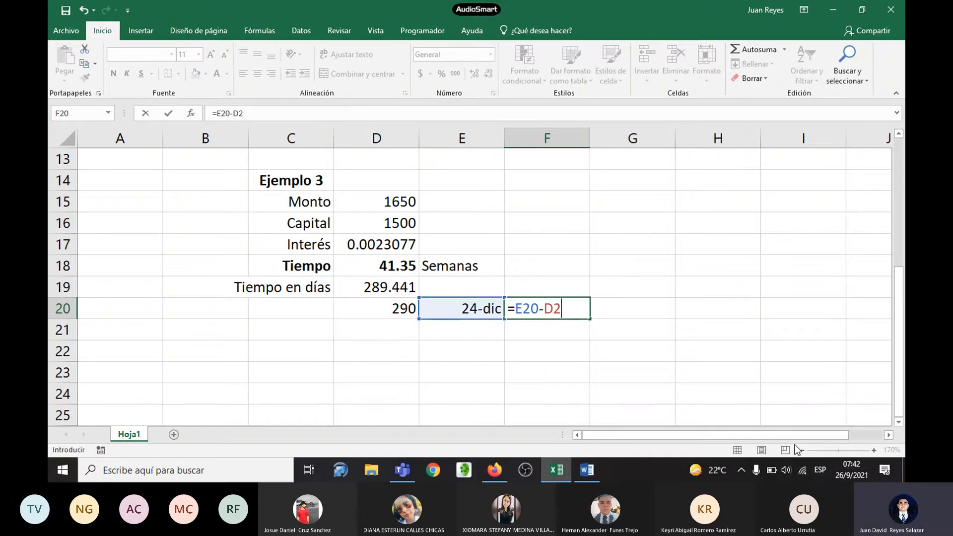
text(290)
key(alt+Tab)
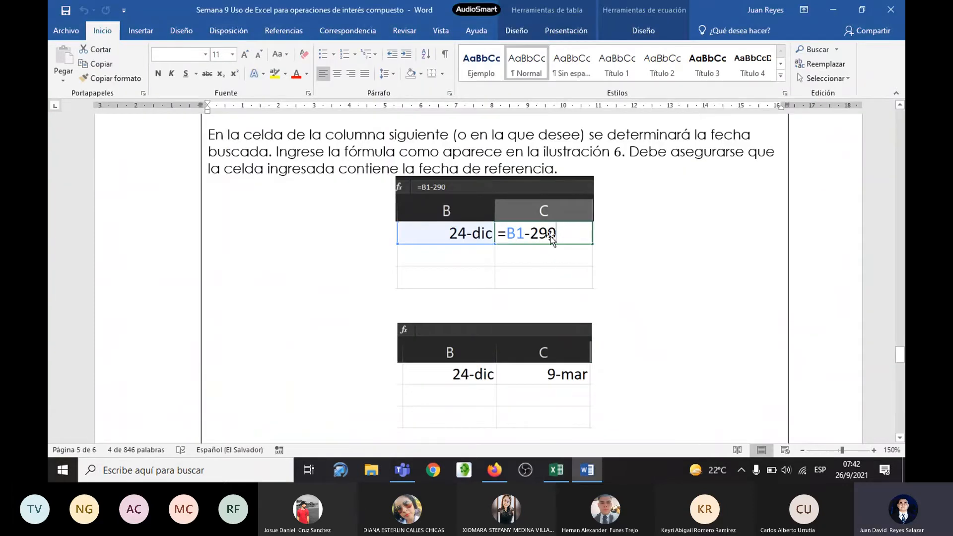
key(alt+Tab)
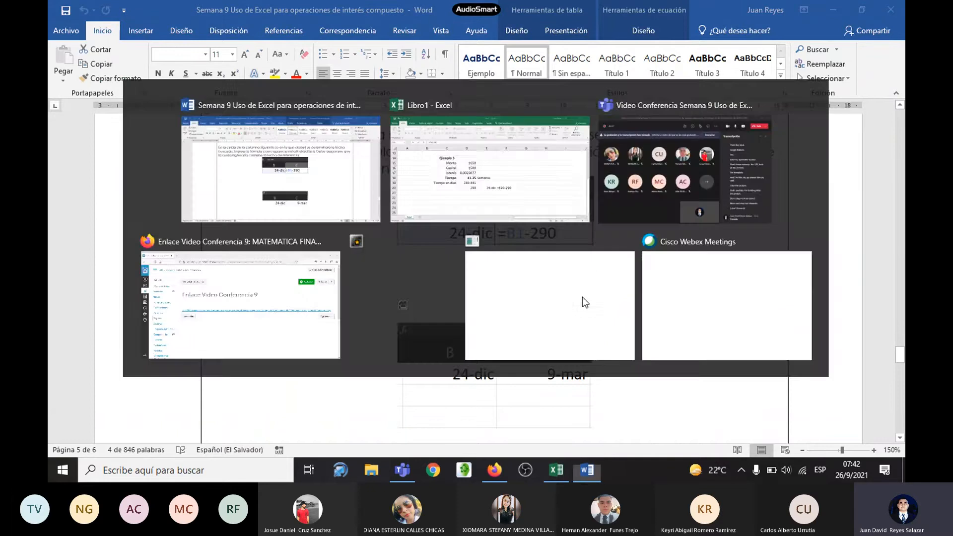
key(Return)
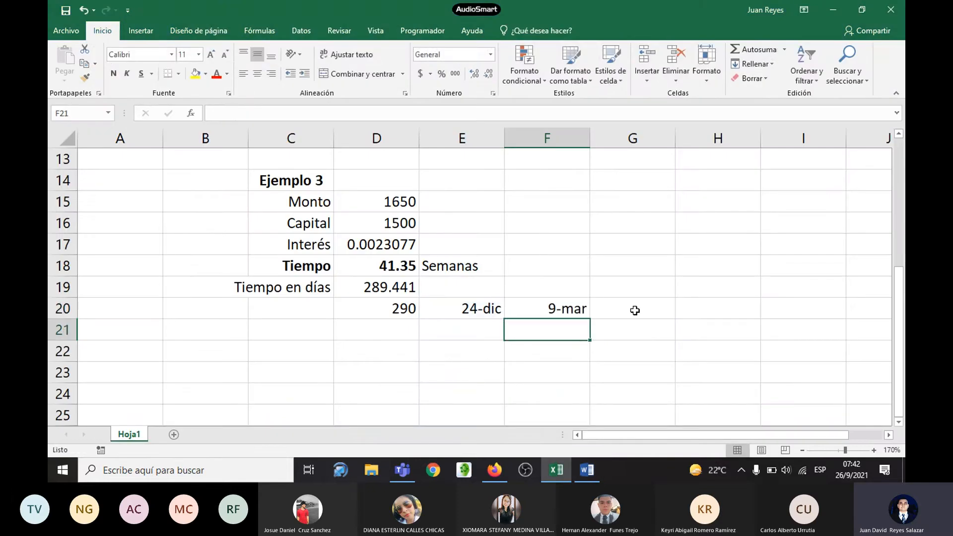
Step: Compare the F20 date with the handout's concluding answer in Word, and make it bold in Excel
click(581, 314)
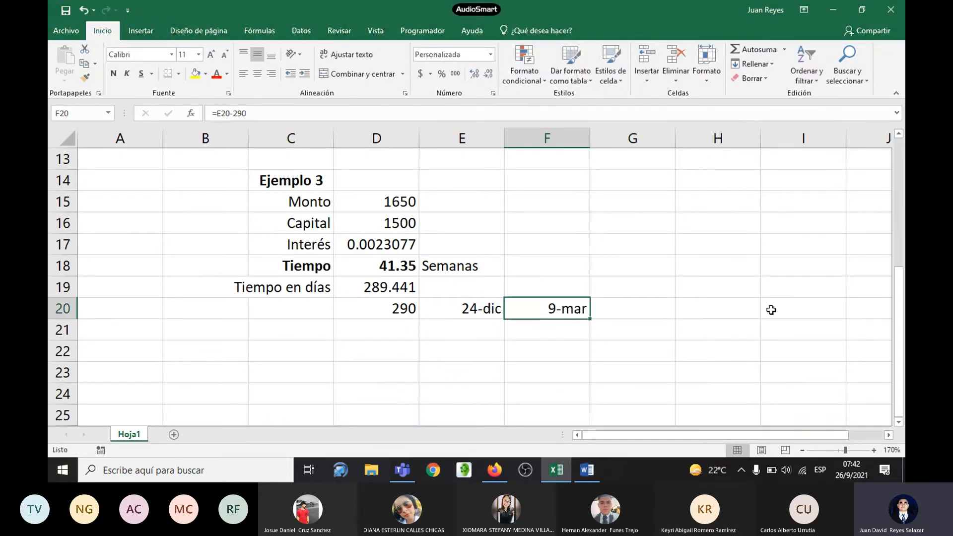
key(alt+Tab)
scroll(591, 348, down, 3)
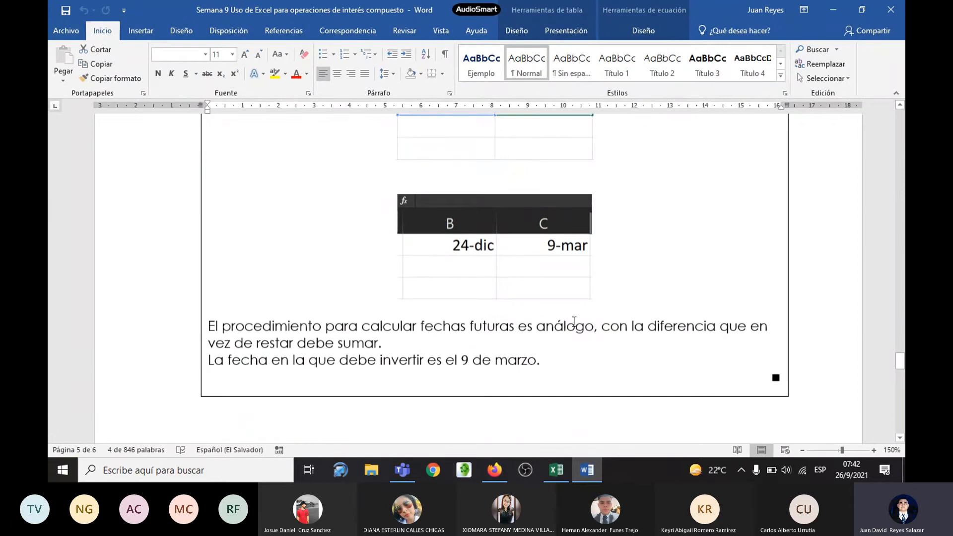
scroll(501, 318, down, 1)
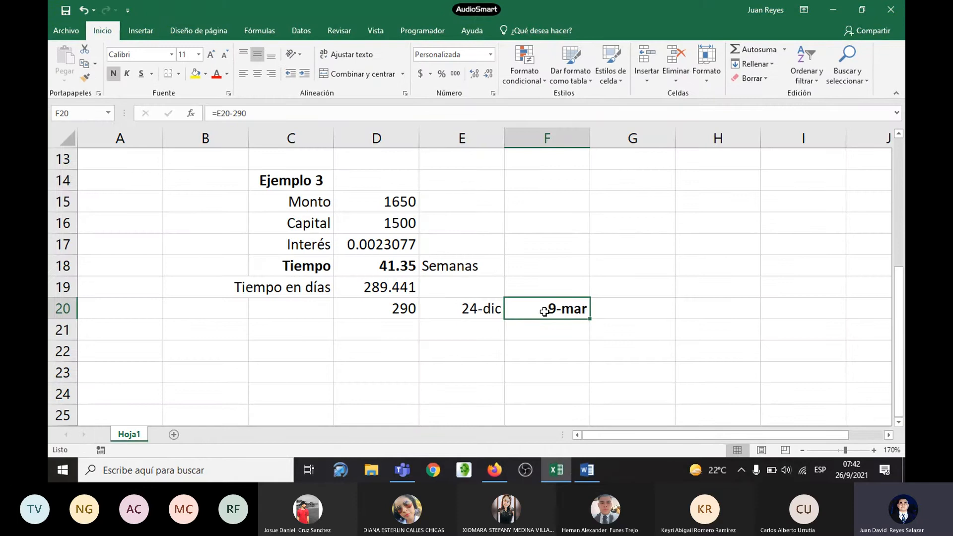
Step: Reread Ejemplo 3's problem statement in the Word handout, and return to the date in F20 in Excel
key(alt+Tab)
scroll(490, 290, up, 5)
scroll(489, 290, up, 15)
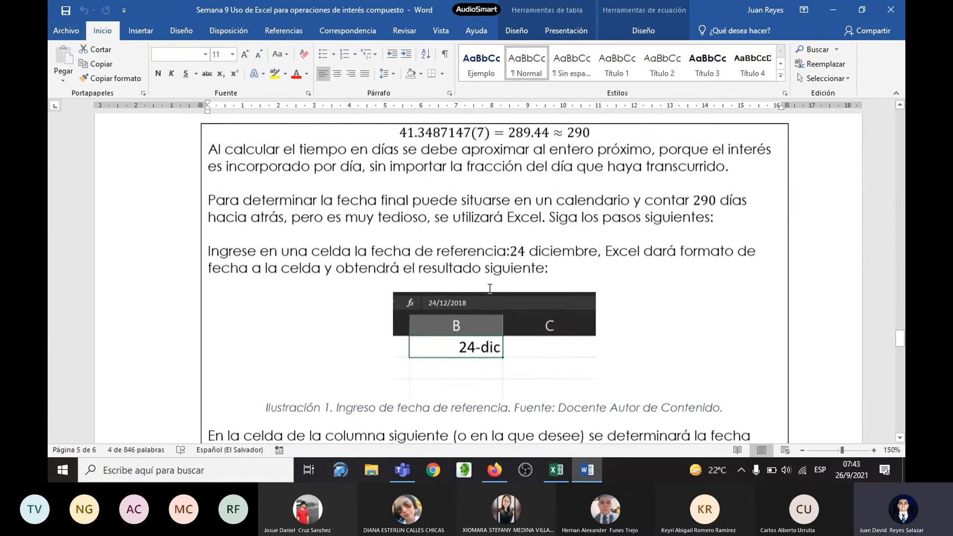
scroll(489, 290, up, 6)
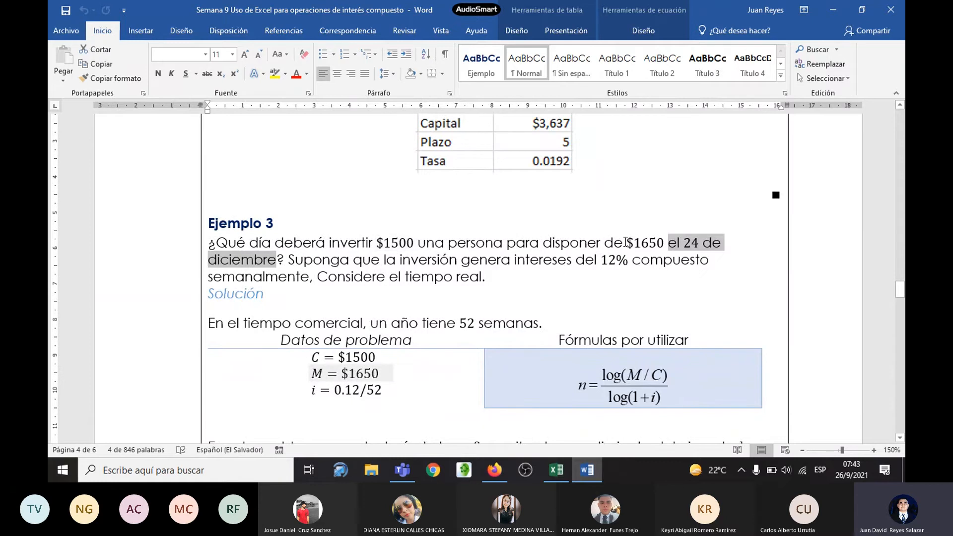
key(alt+Tab)
click(567, 309)
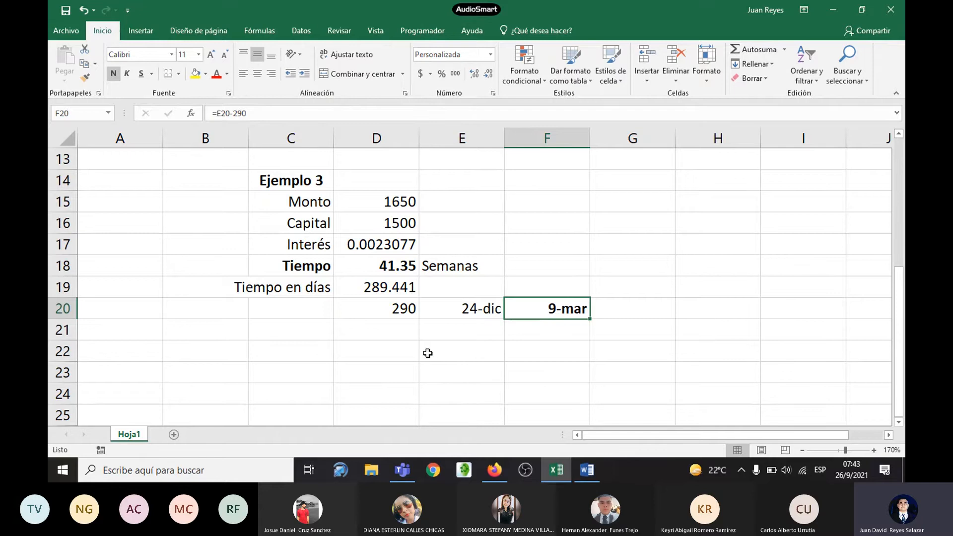
Step: Copy the Ejemplo 3 block C14:D19 to C22 and retitle the copy "Ejemplo 3A"
drag(301, 184, 378, 286)
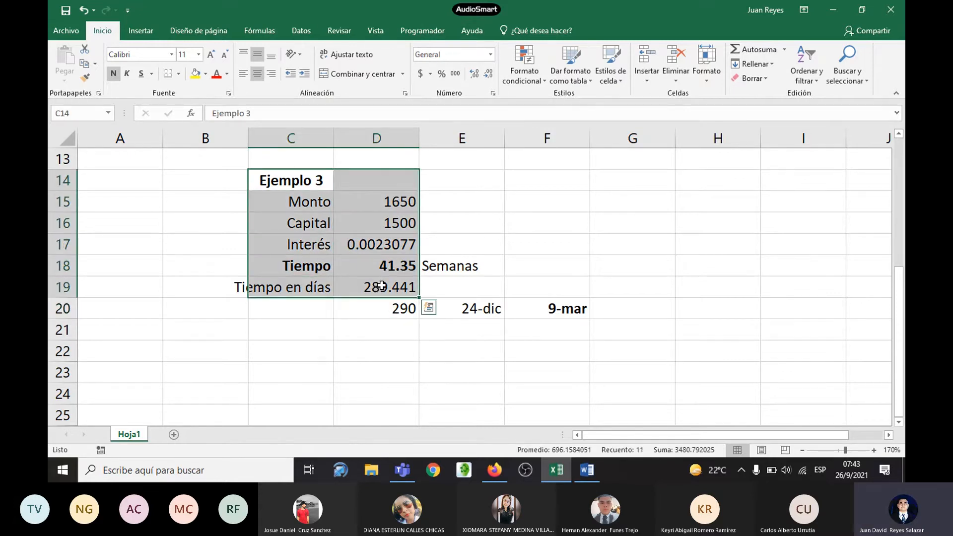
key(ctrl+c)
click(301, 353)
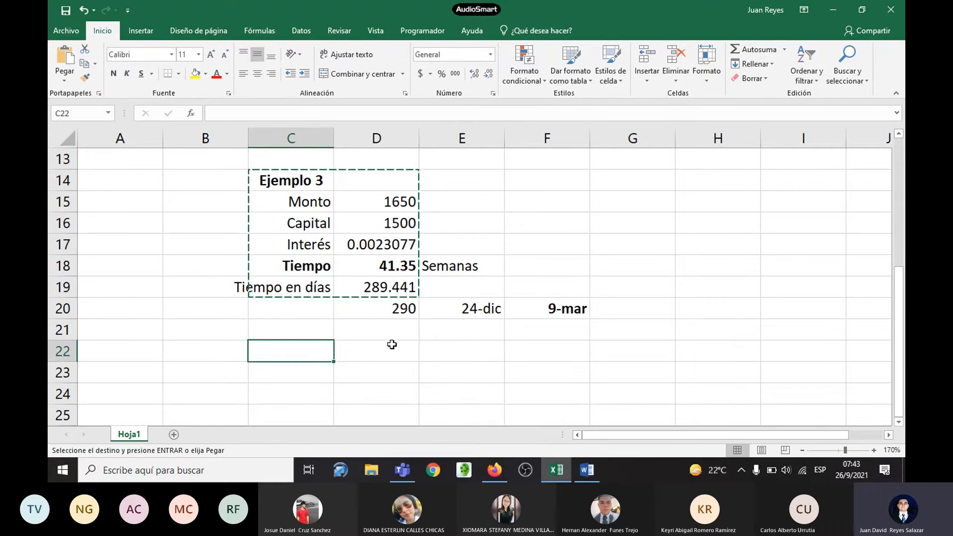
key(ctrl+v)
scroll(322, 370, down, 2)
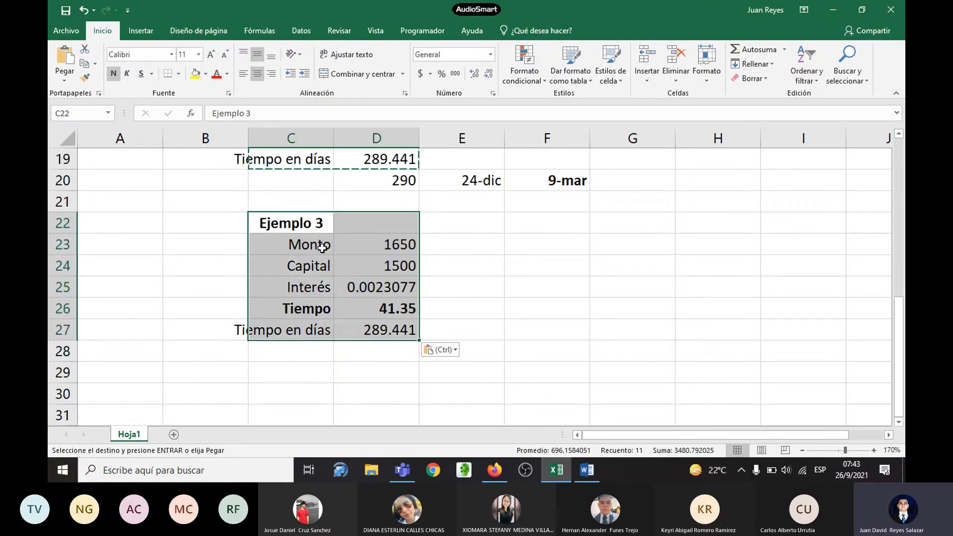
double_click(319, 221)
text(A)
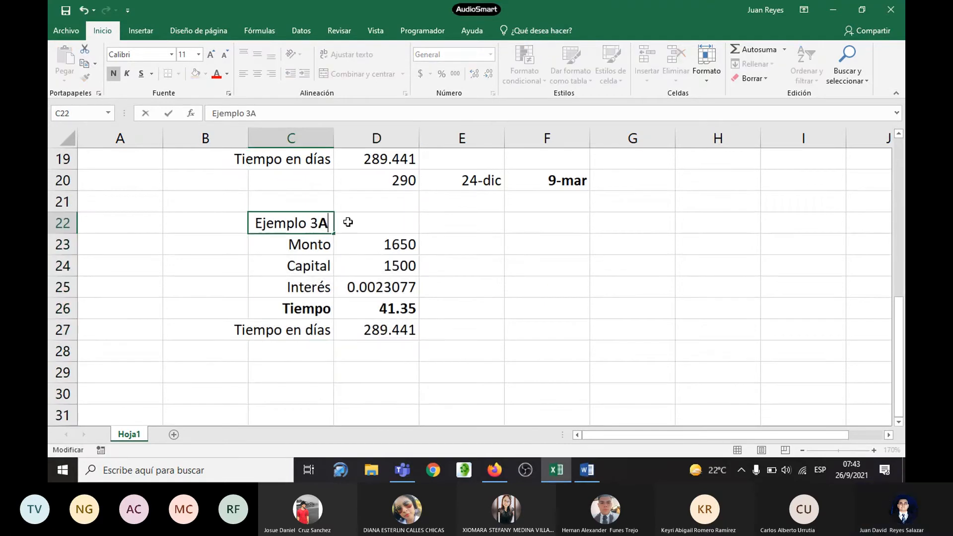
key(Return)
Step: Examine the LOG10-based Tiempo formula in D18 of Ejemplo 3 and compare its block with the Ejemplo 3A copy
scroll(377, 231, down, 1)
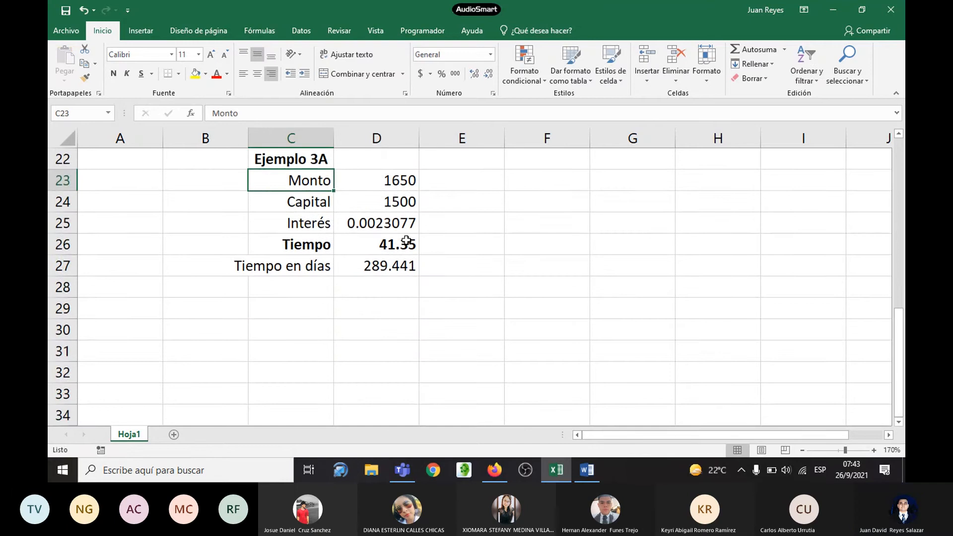
scroll(399, 250, up, 1)
click(397, 243)
scroll(397, 245, up, 3)
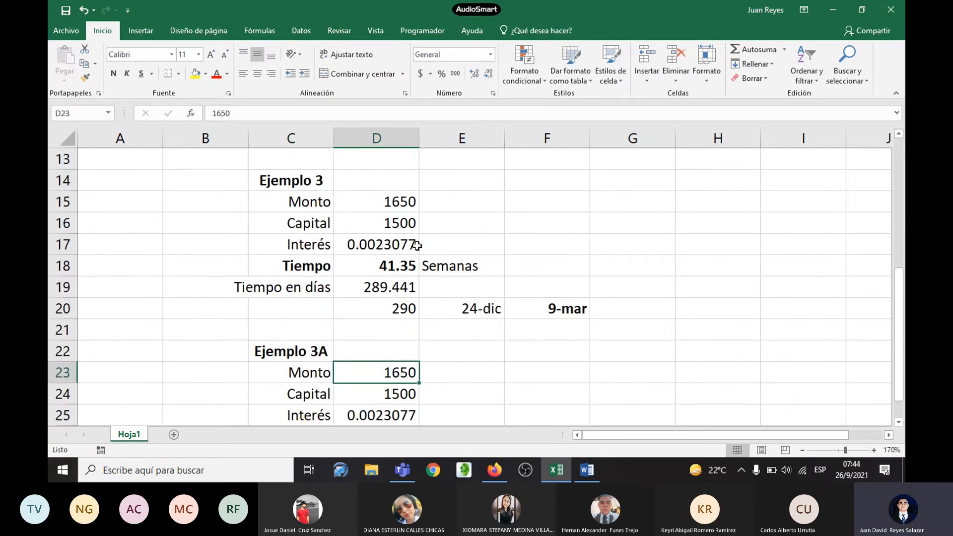
click(385, 329)
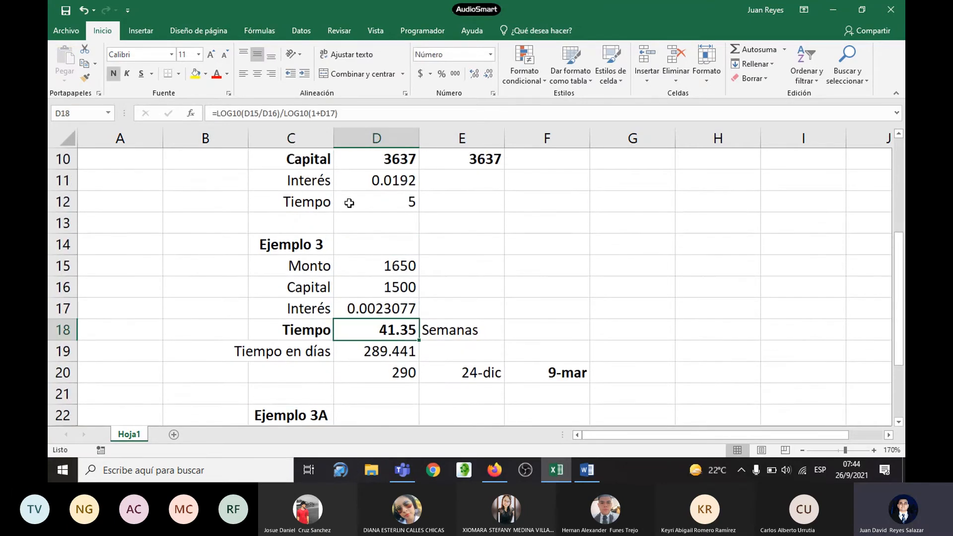
key(F2)
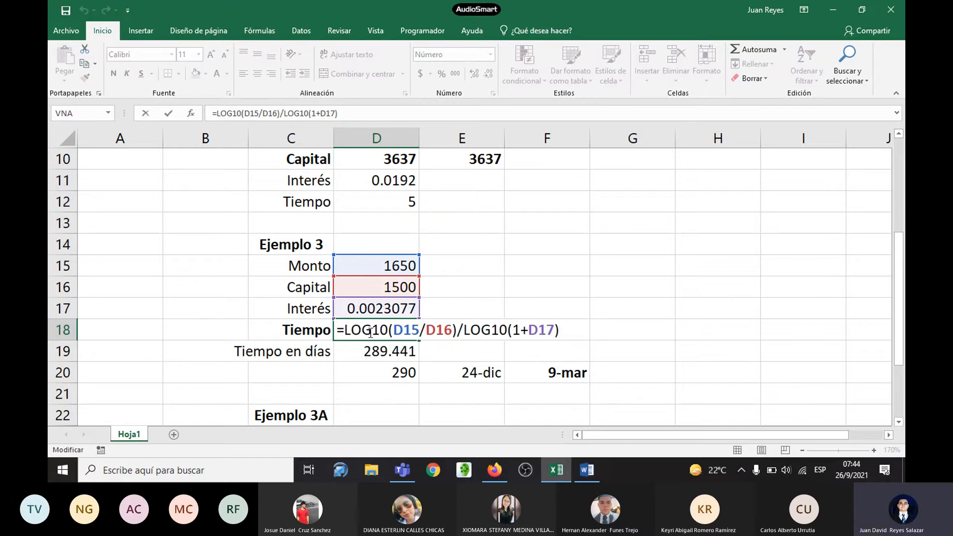
scroll(415, 319, down, 2)
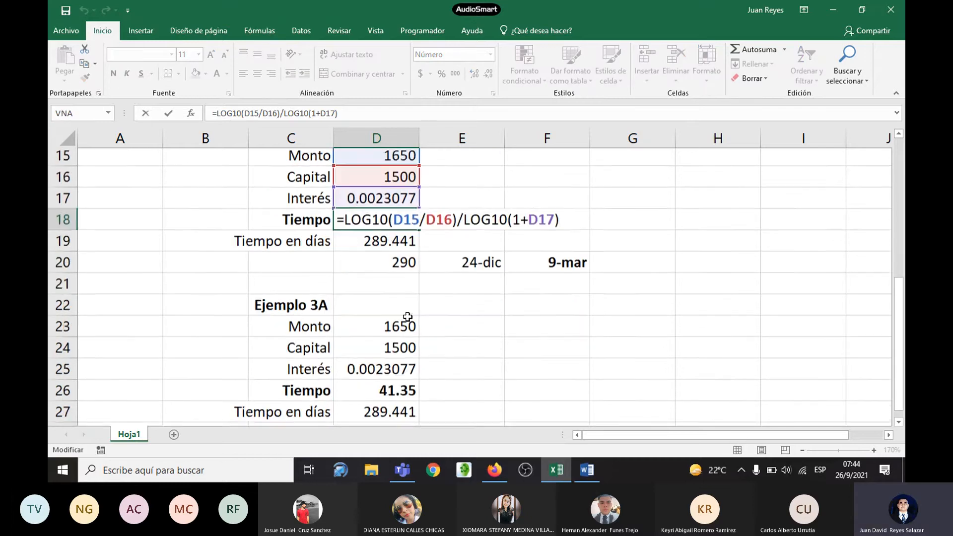
key(Escape)
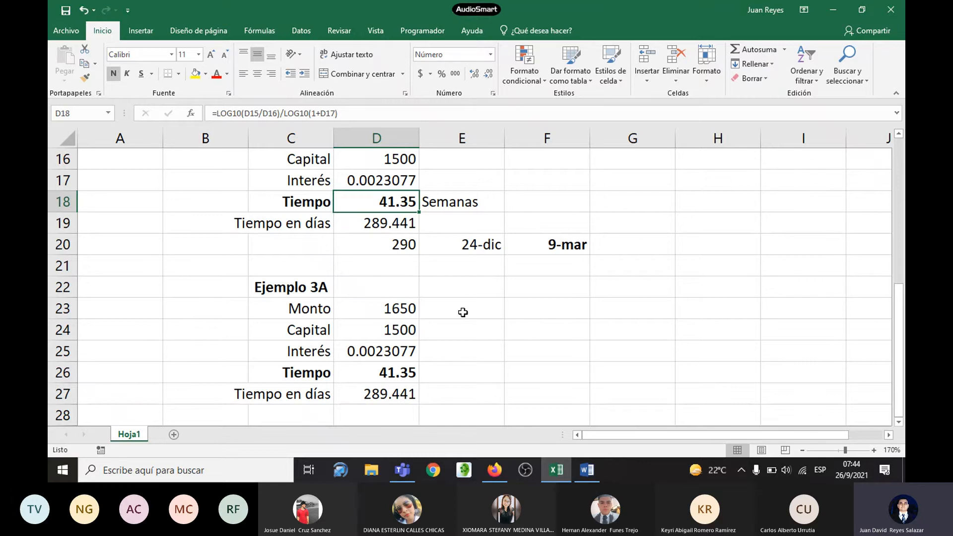
Step: In Ejemplo 3A's Tiempo formula in D26, replace the numerator's LOG10 function with LOG
scroll(463, 312, down, 2)
click(403, 244)
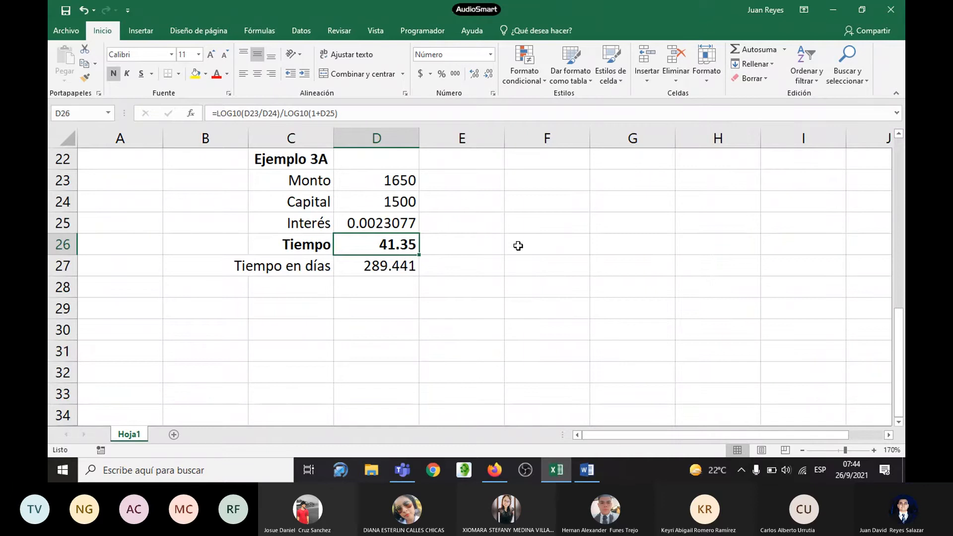
key(F2)
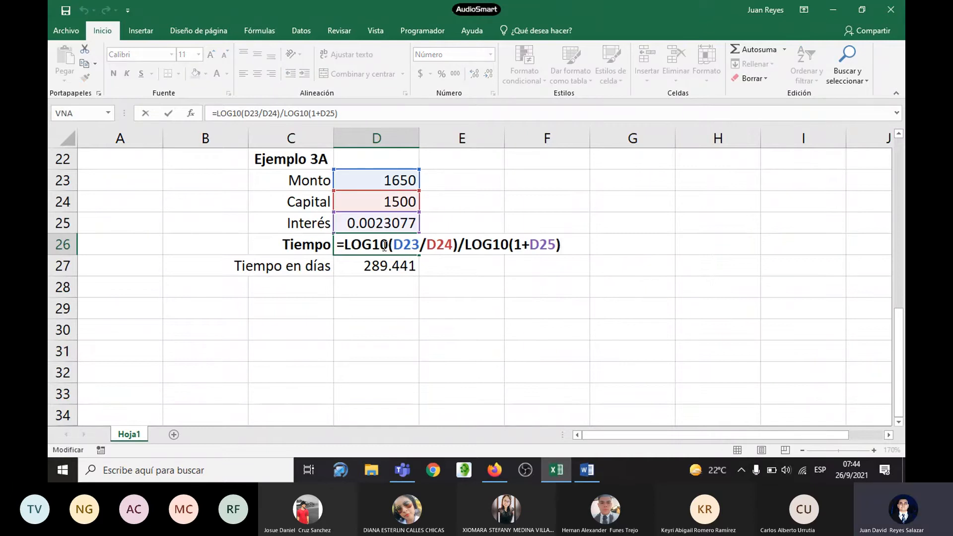
click(384, 246)
key(BackSpace)
key(BackSpace)
key(BackSpace)
key(BackSpace)
key(BackSpace)
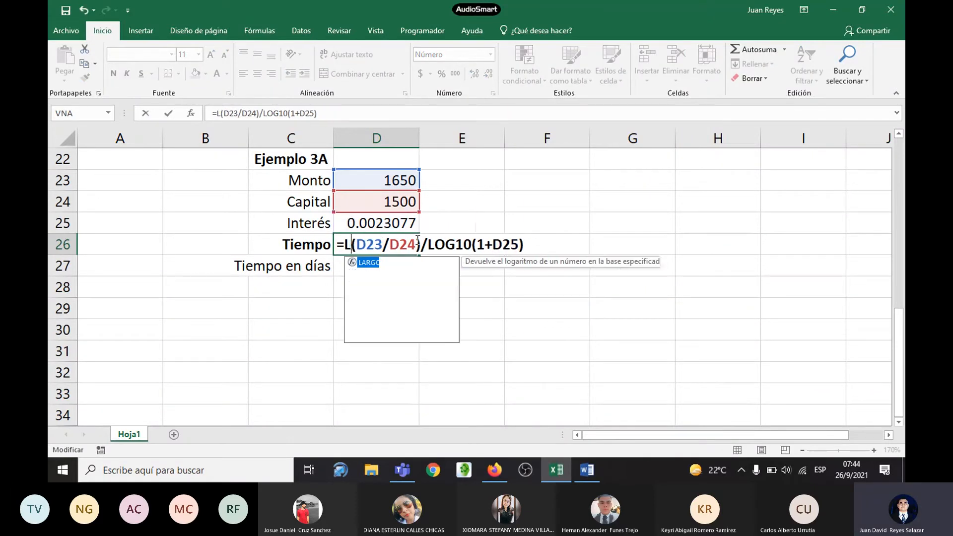
text(log)
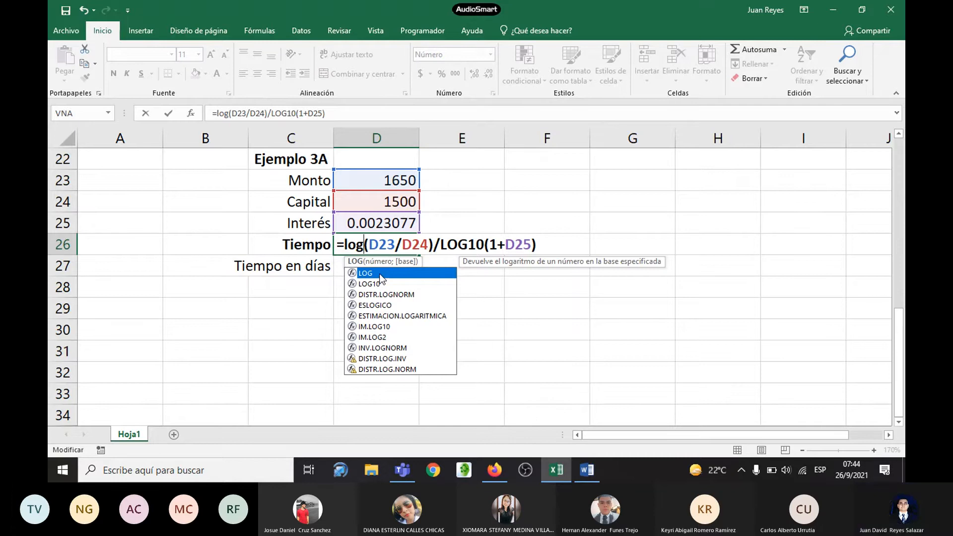
double_click(379, 272)
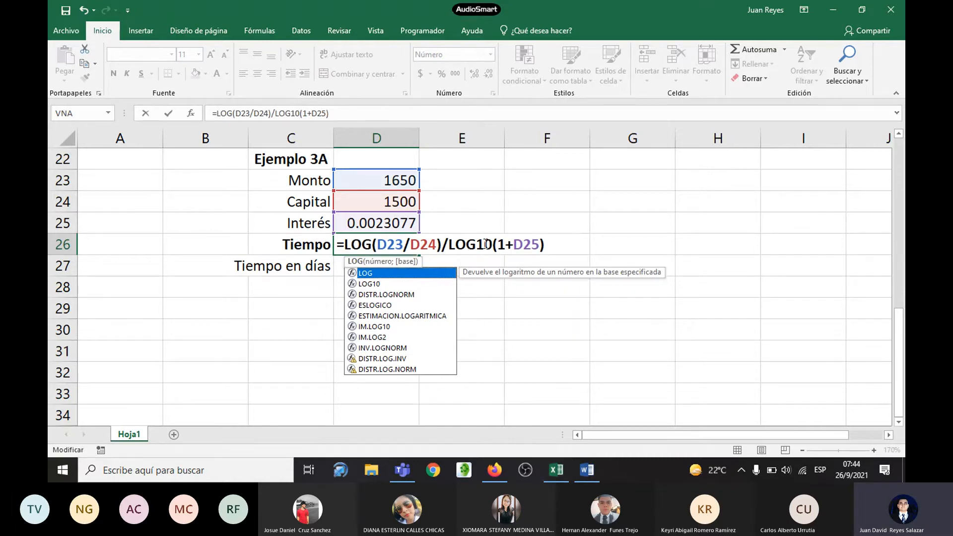
Step: Replace the denominator's LOG10 with LOG so D26 reads =LOG(D23/D24)/LOG(1+D25), and enter the formula
click(507, 245)
key(BackSpace)
key(BackSpace)
key(BackSpace)
key(BackSpace)
key(BackSpace)
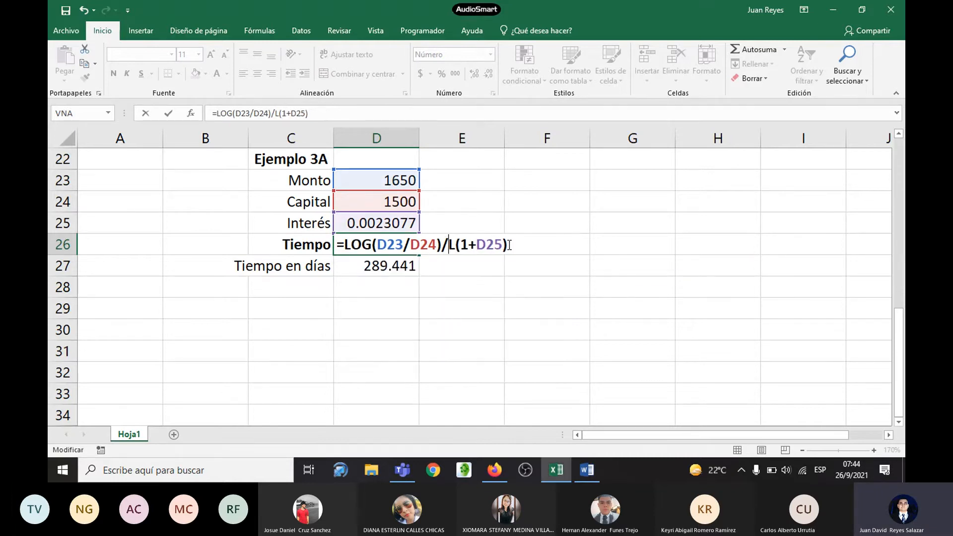
text(log)
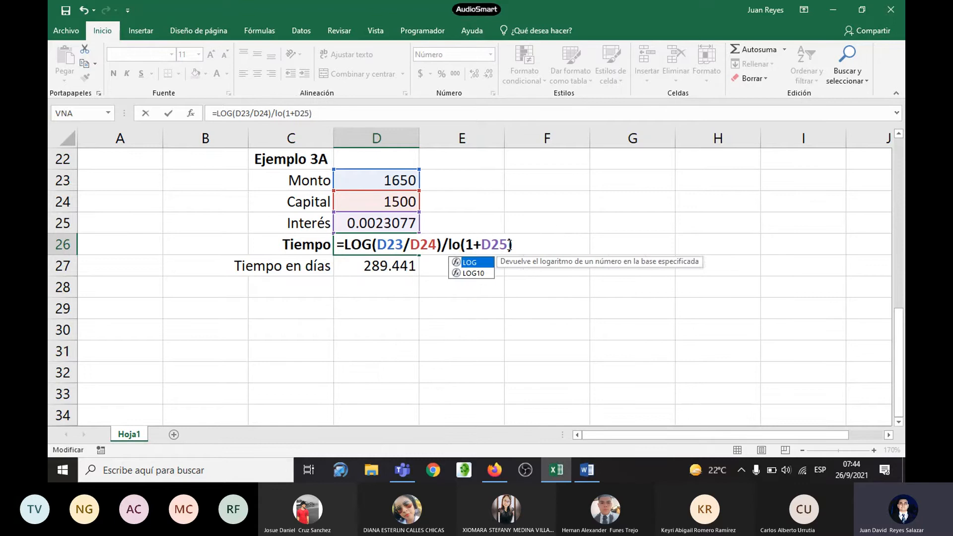
click(480, 273)
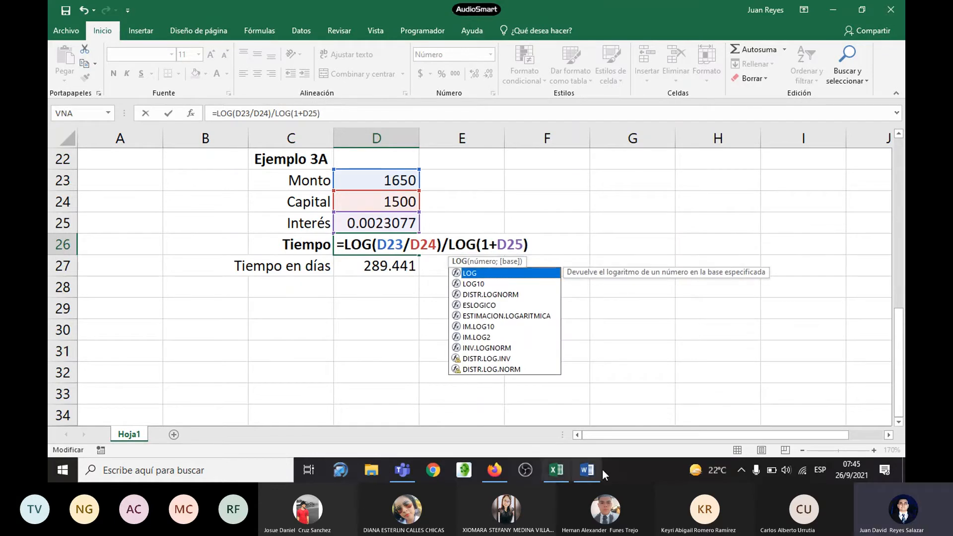
key(Return)
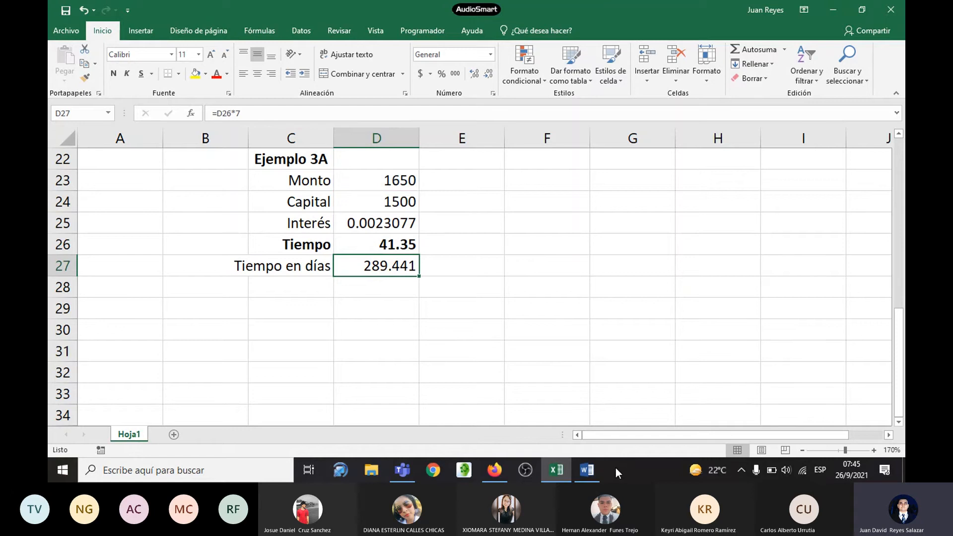
Step: Compare the LOG formula in D26 with the LOG10 formula in D18, inspecting the cell references of both
click(392, 248)
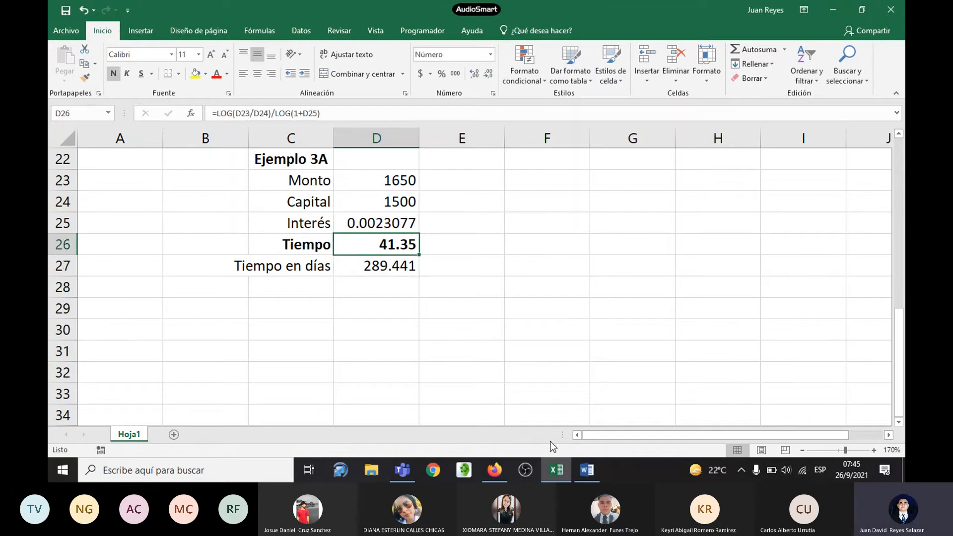
scroll(521, 383, up, 2)
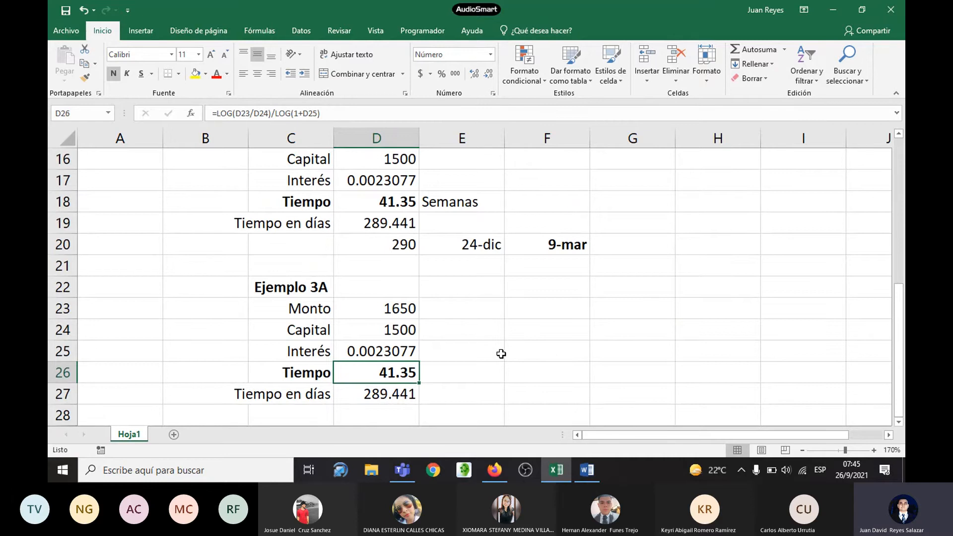
key(F2)
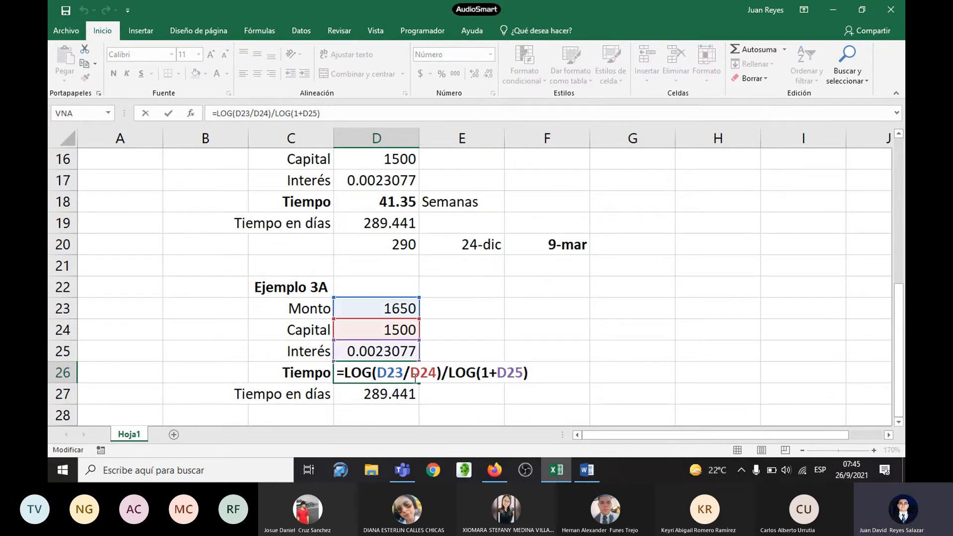
key(Escape)
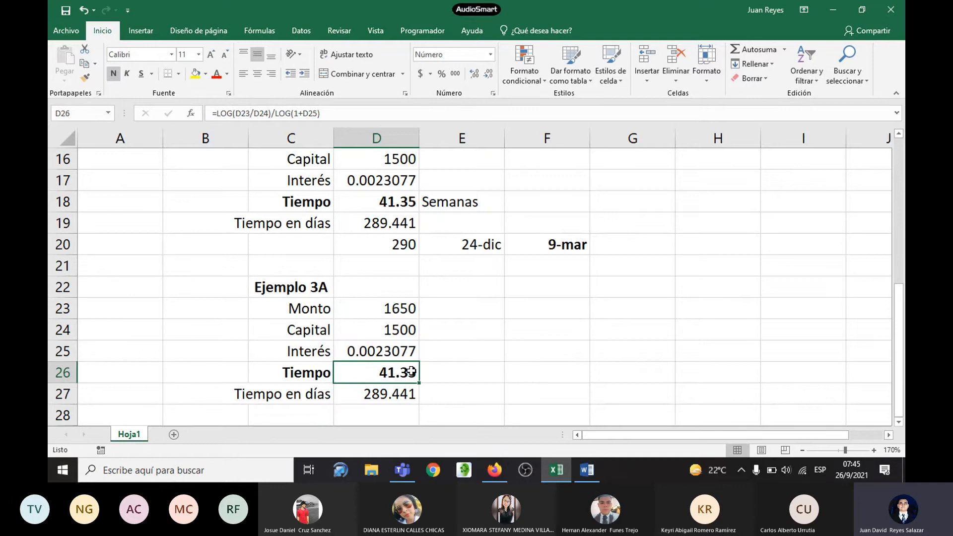
click(400, 202)
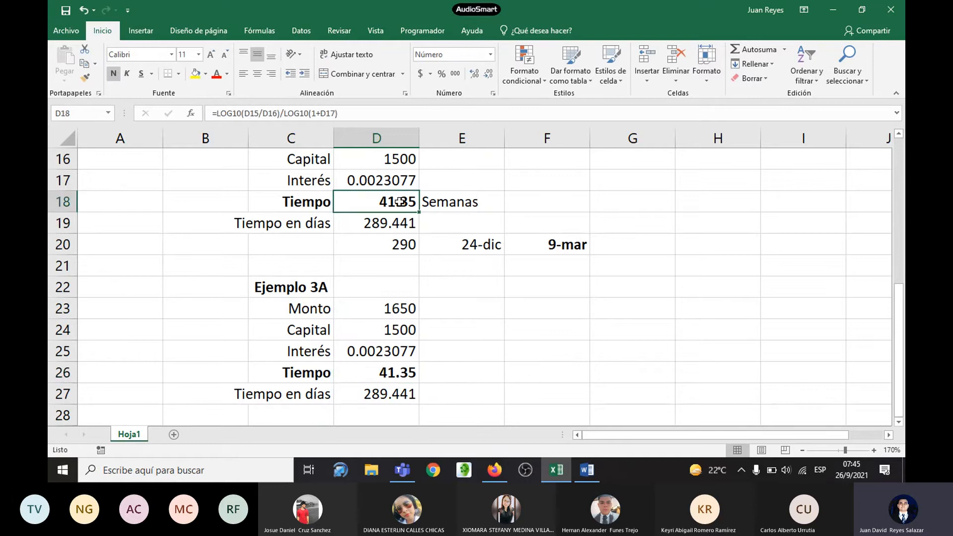
key(F2)
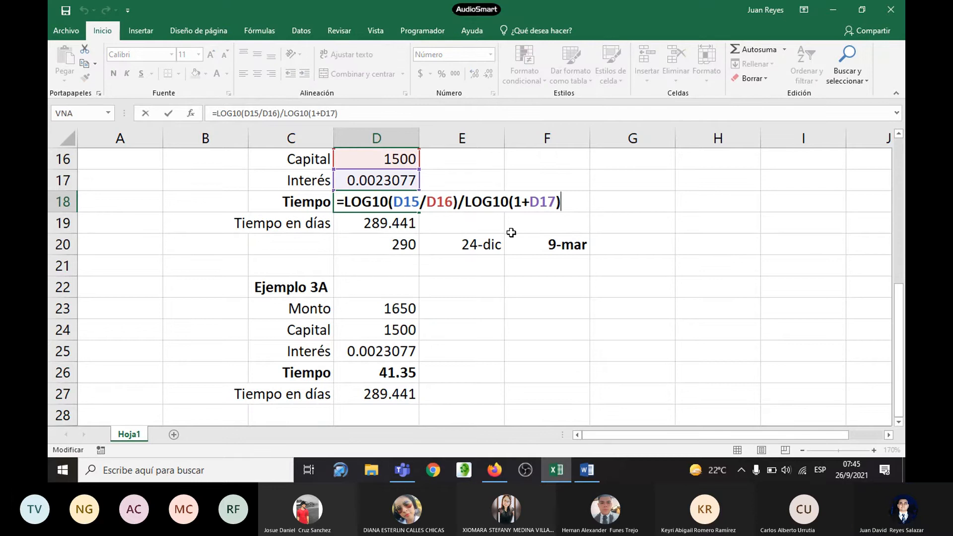
key(Escape)
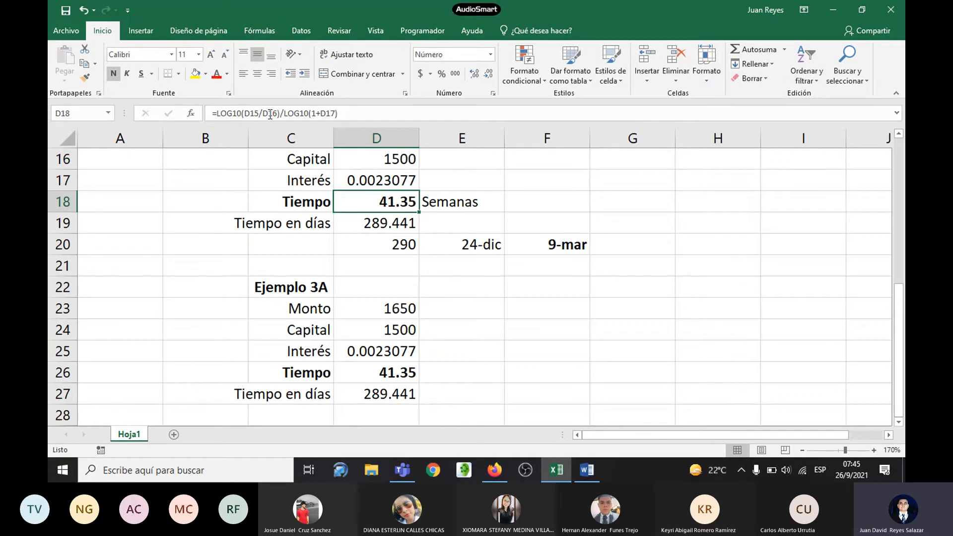
click(398, 376)
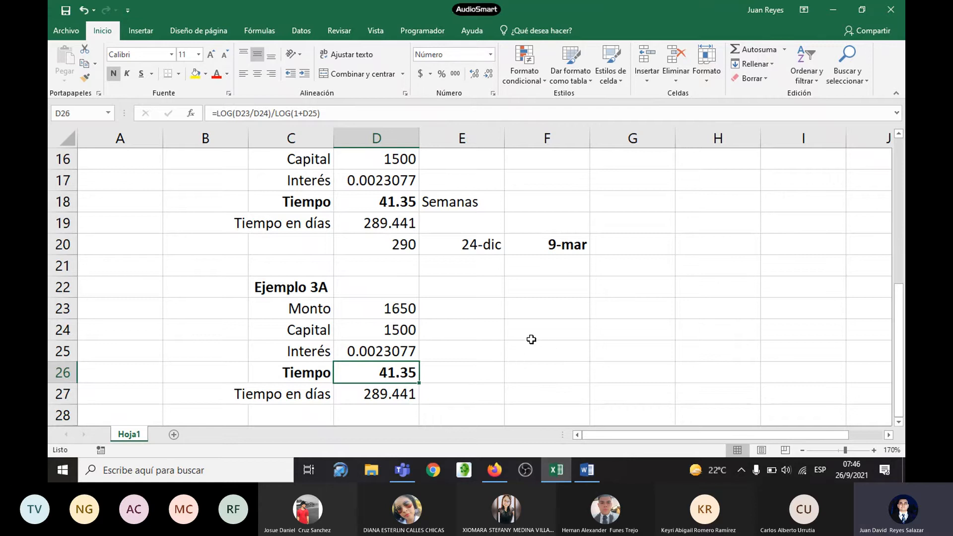
scroll(530, 337, down, 1)
scroll(531, 336, up, 1)
Step: Switch to the Word handout and review Ejemplo 3's statement and the conversion of its time to days
key(alt+Tab)
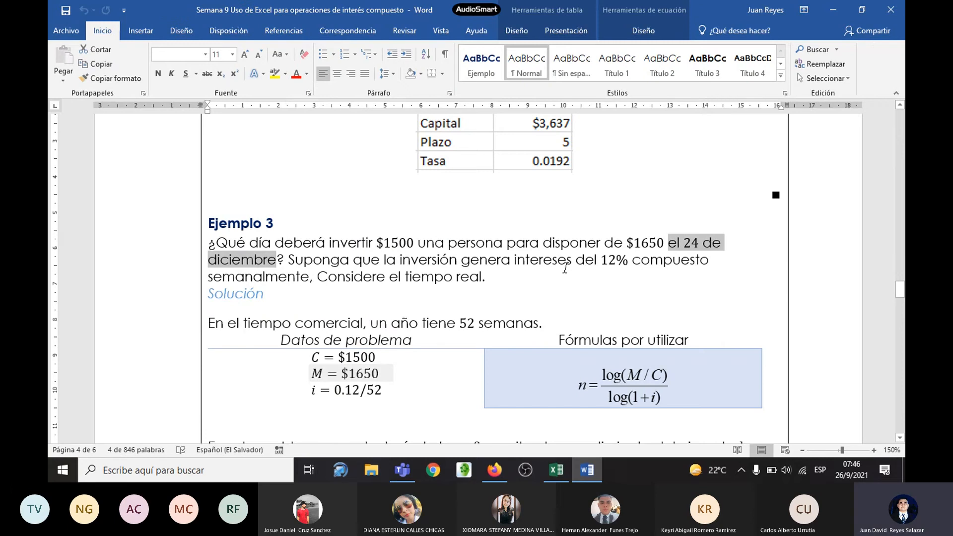
scroll(568, 257, down, 5)
scroll(568, 257, down, 15)
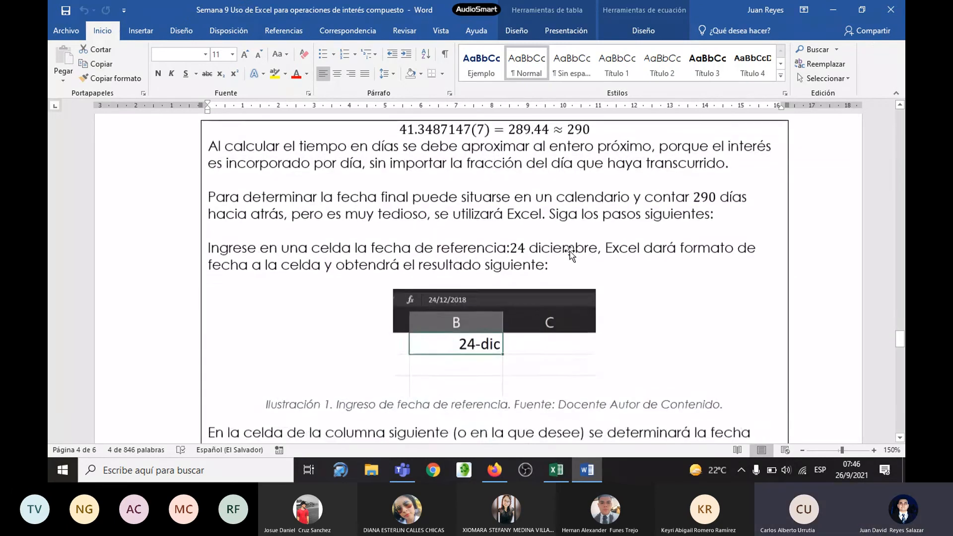
scroll(571, 251, up, 1)
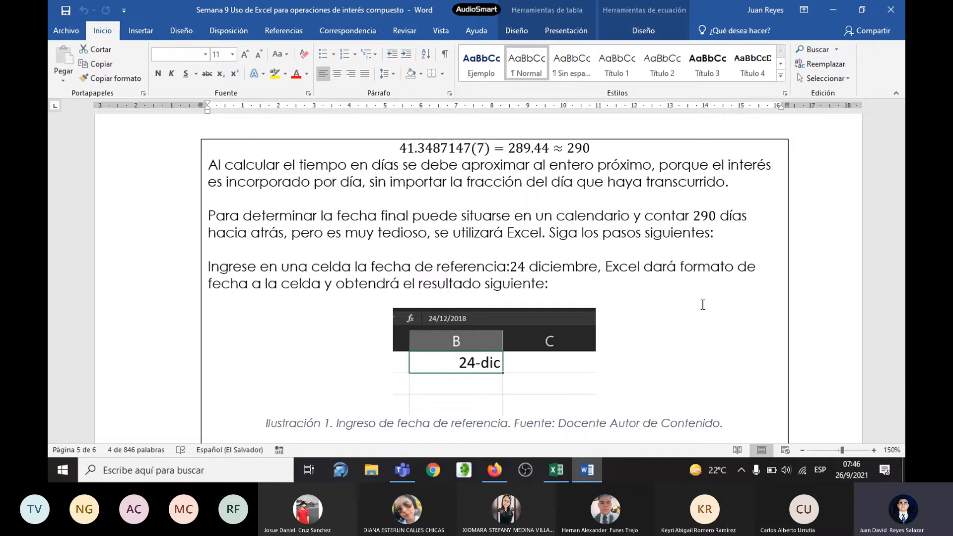
Step: Return to Excel and colour the text of both Tiempo rows, C18:D18 and C26:D26, red
key(alt+Tab)
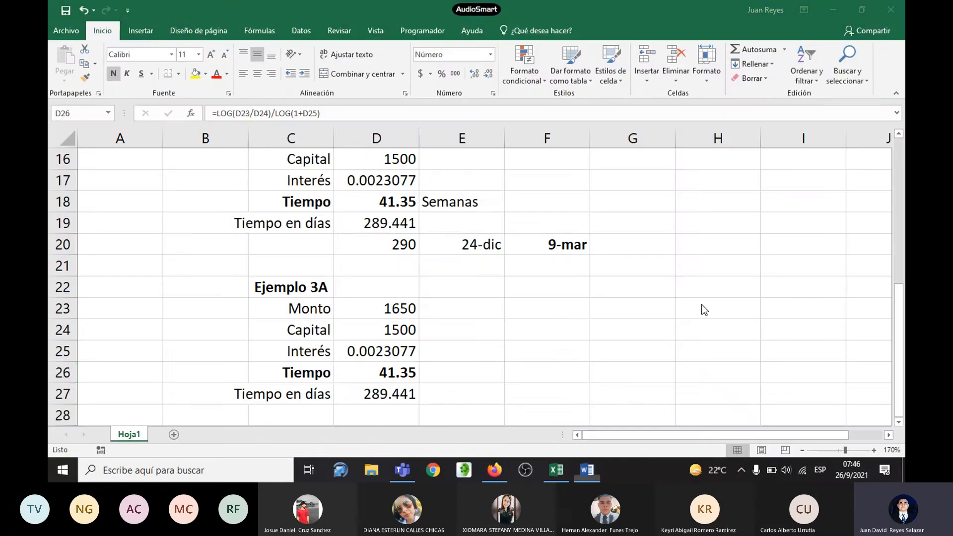
click(323, 202)
drag(323, 202, 377, 202)
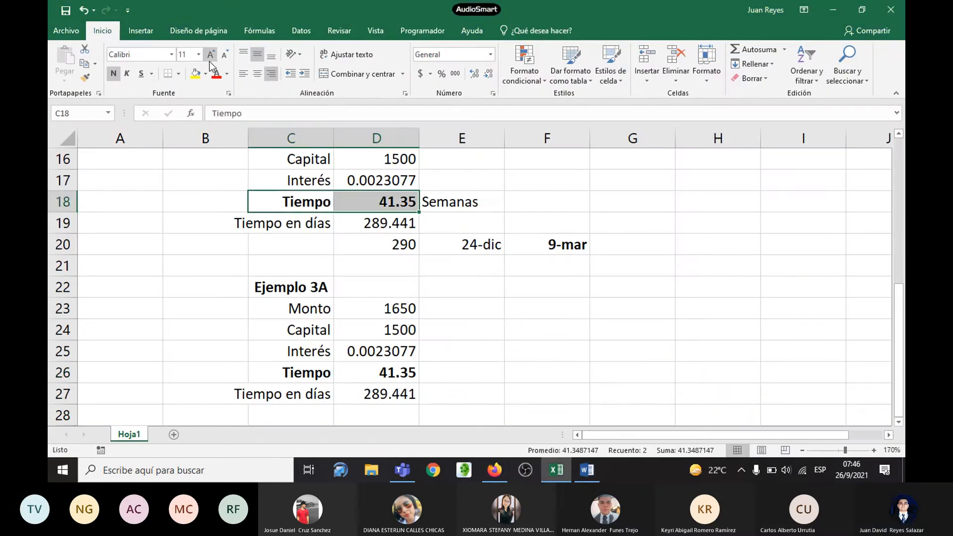
click(216, 73)
drag(306, 372, 377, 372)
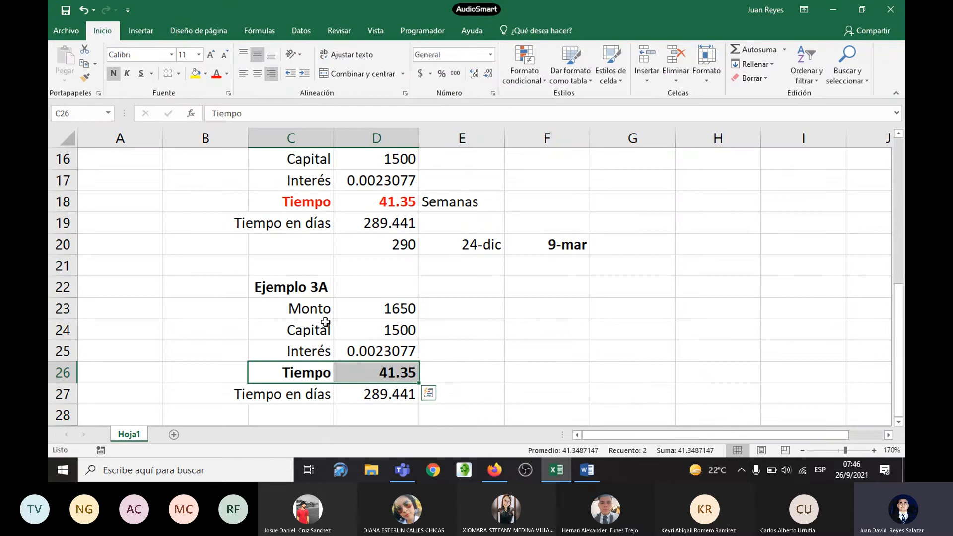
click(216, 73)
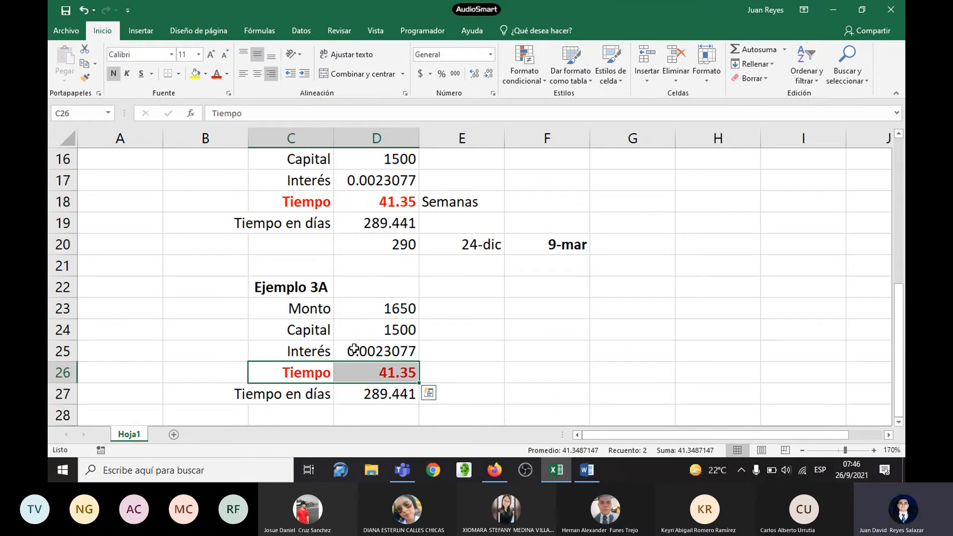
Step: Recheck the formulas in D26 and D18, and read Ejemplo 3's date procedure through to its conclusion in the Word handout
click(390, 374)
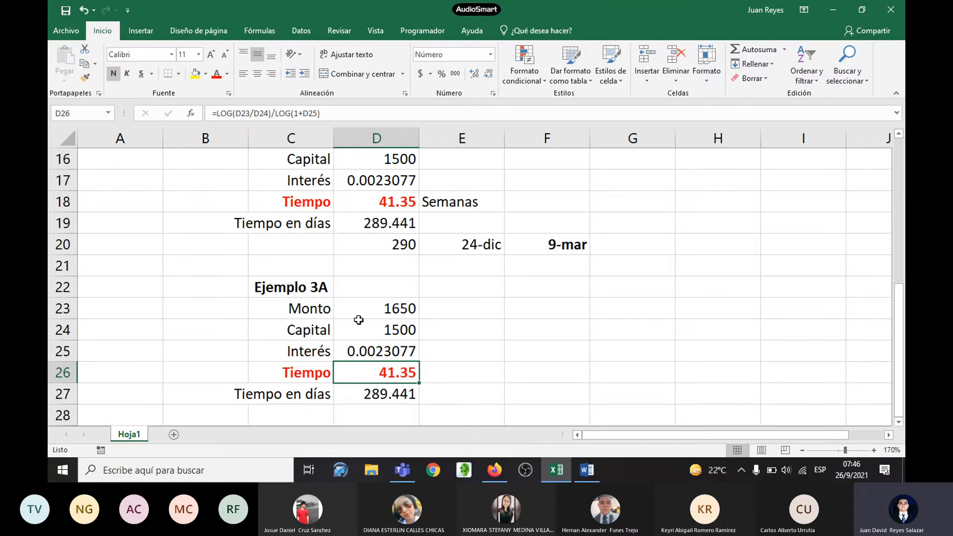
click(401, 205)
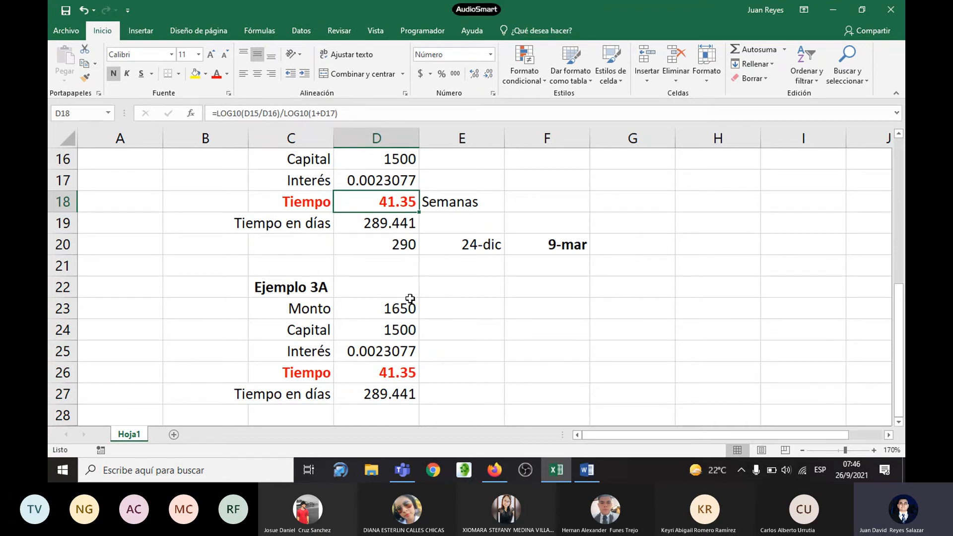
key(alt+Tab)
scroll(655, 251, down, 3)
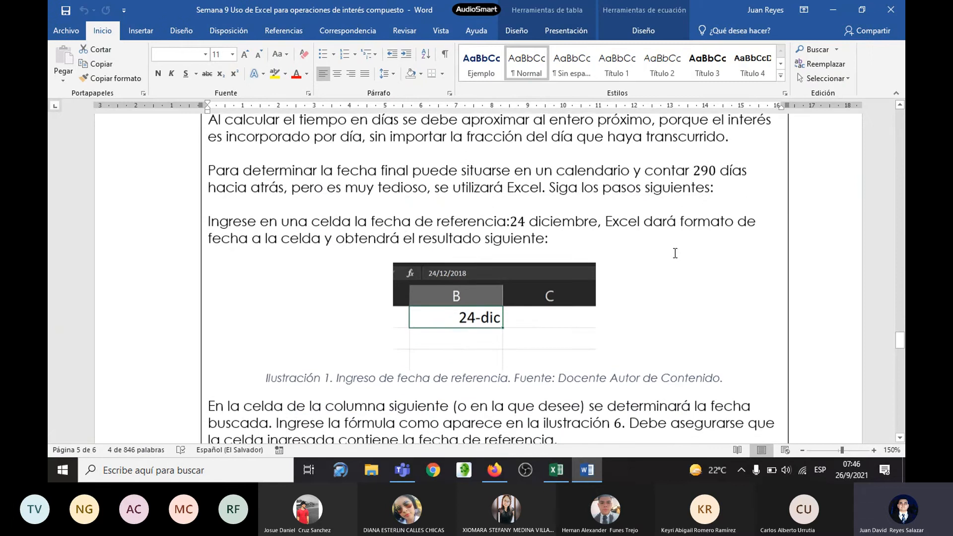
scroll(691, 234, down, 2)
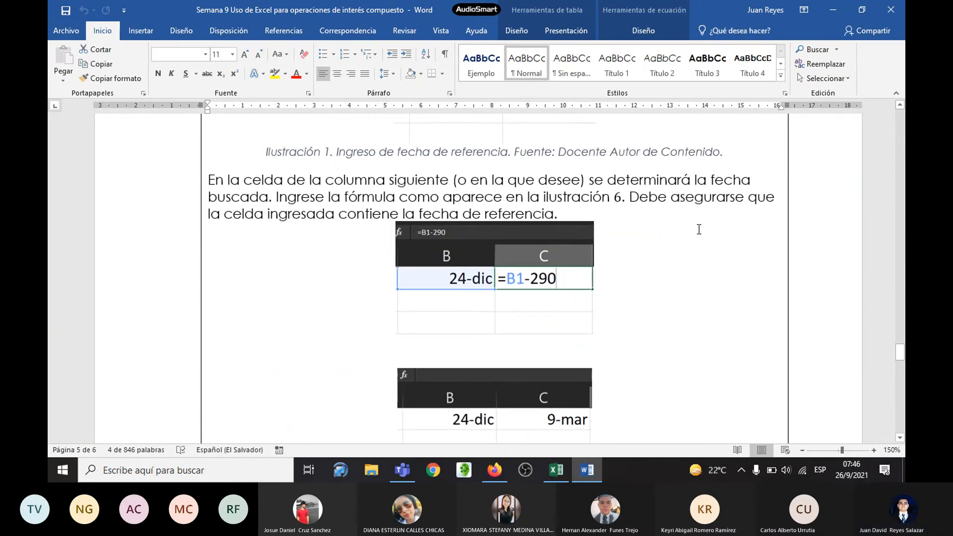
scroll(699, 229, down, 5)
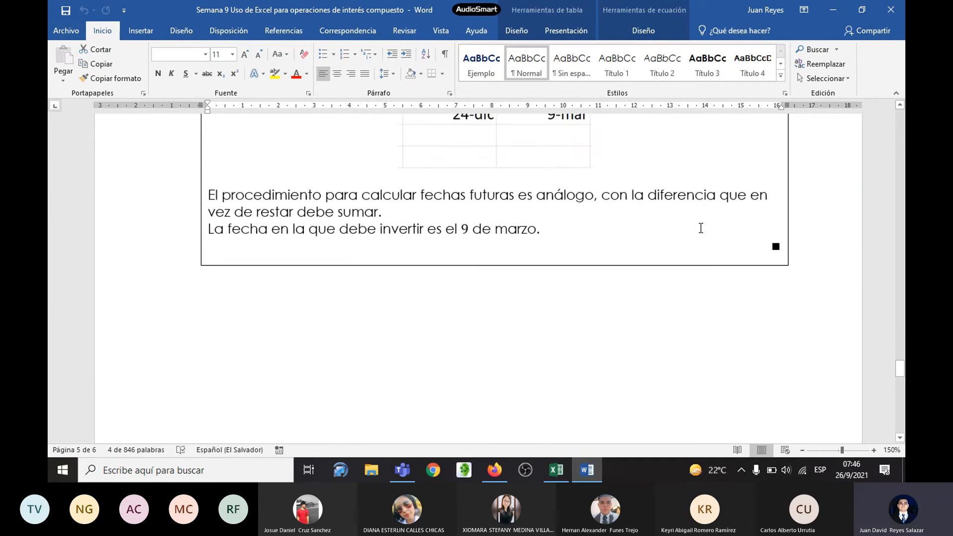
Step: Read the handout's weekly evaluation activity table, from the activity name through instructions, due date and weighting, down to the bibliographic references
scroll(695, 223, down, 7)
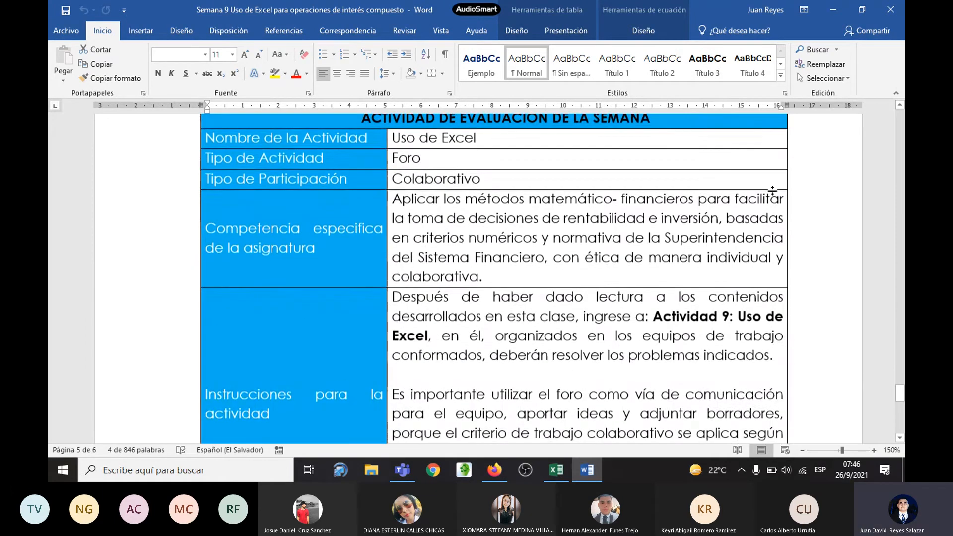
scroll(792, 211, up, 1)
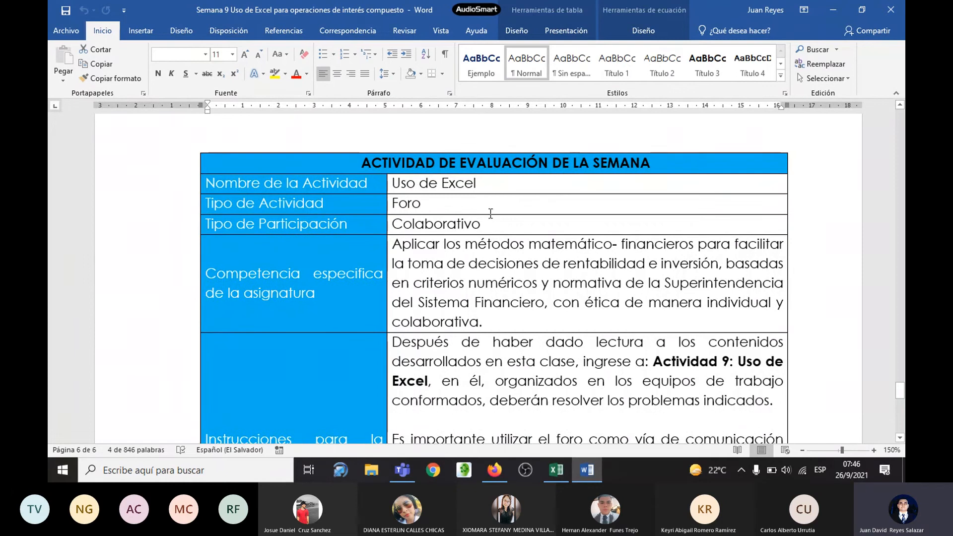
scroll(716, 232, down, 1)
scroll(716, 231, down, 4)
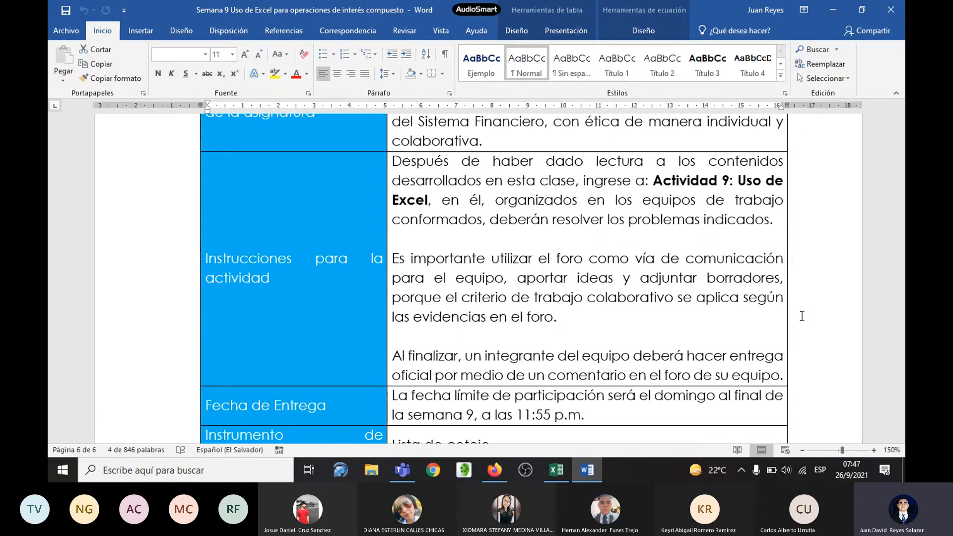
scroll(801, 316, down, 5)
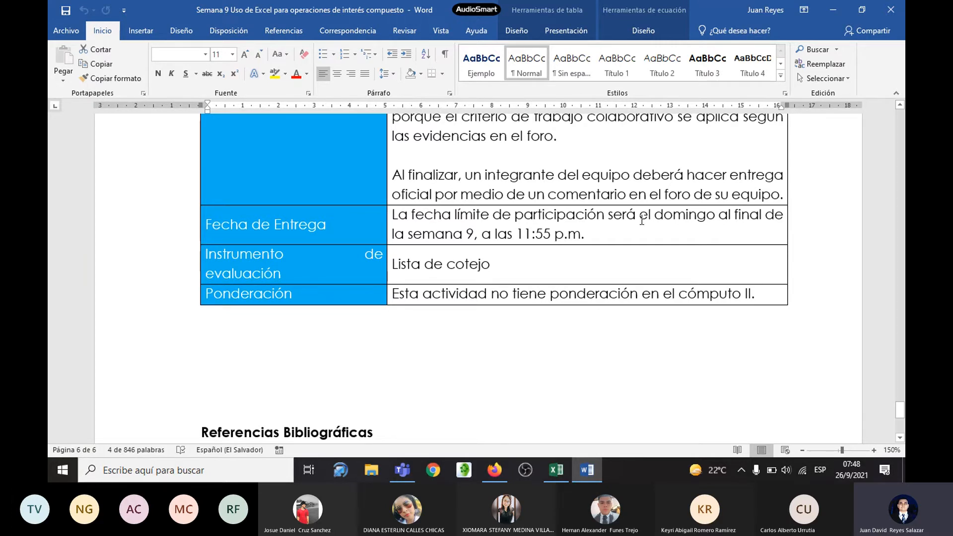
scroll(637, 221, down, 2)
scroll(632, 222, down, 2)
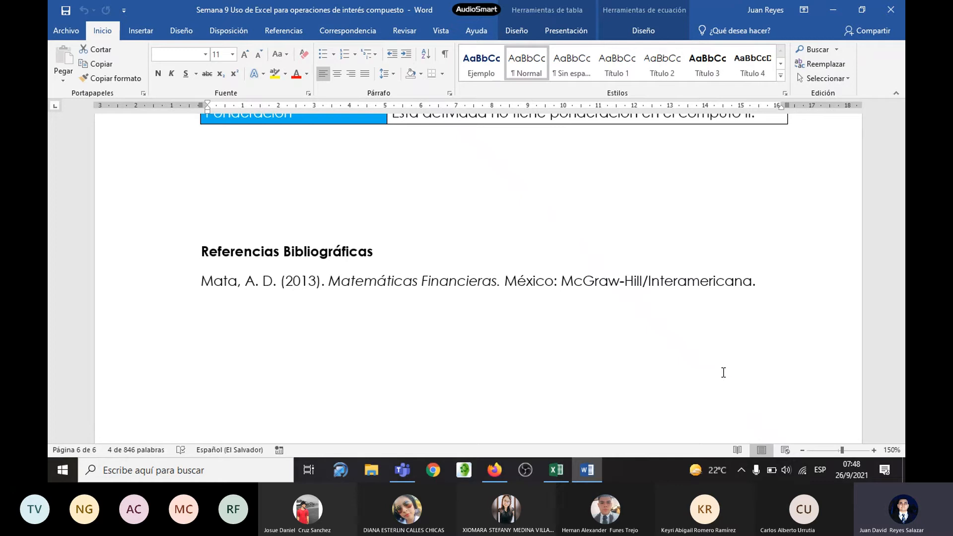
scroll(723, 372, up, 2)
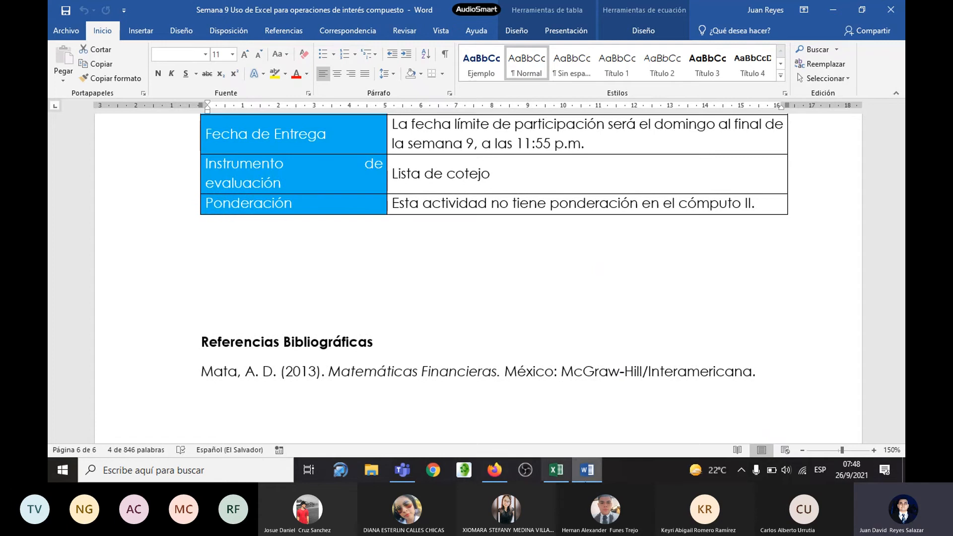
Step: Switch to the Teams video conference window and maximize it
mouse_move(402, 470)
click(402, 404)
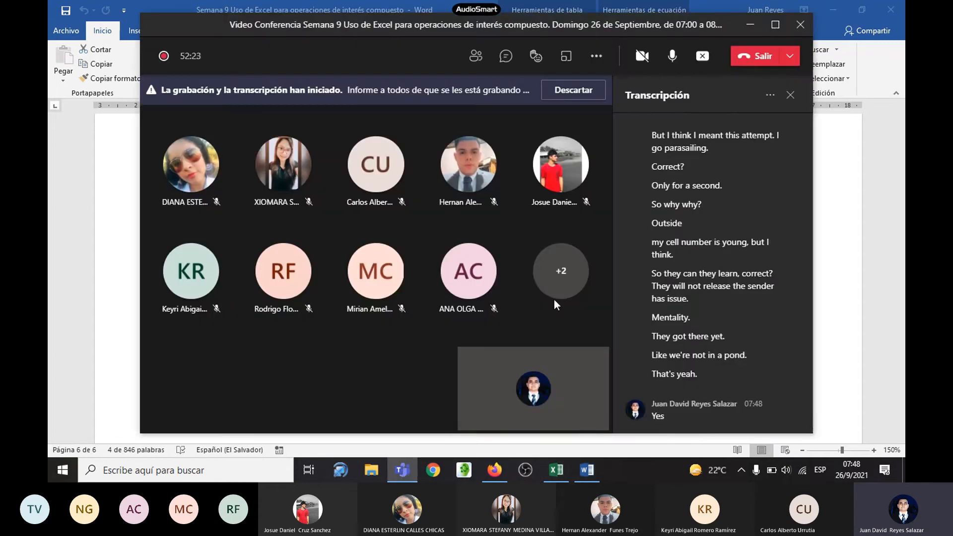
click(775, 24)
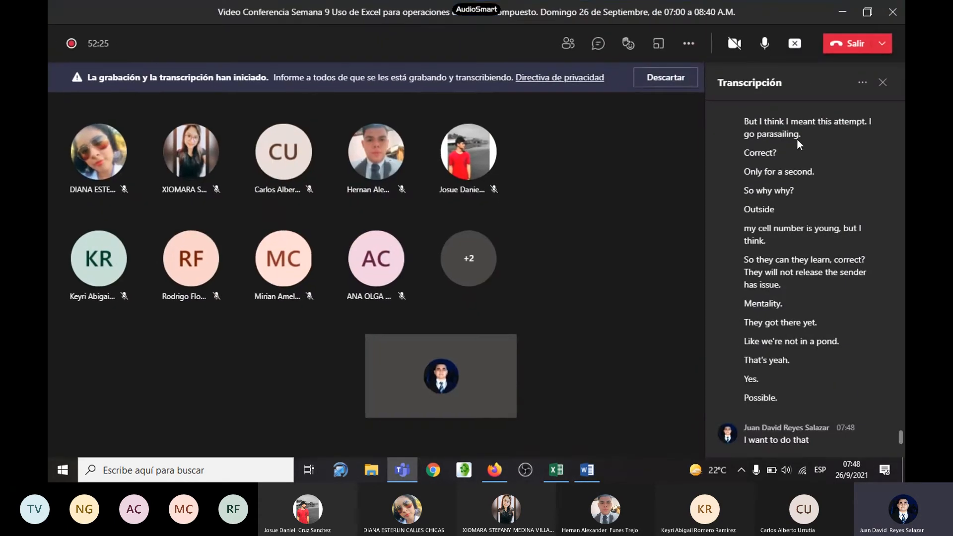